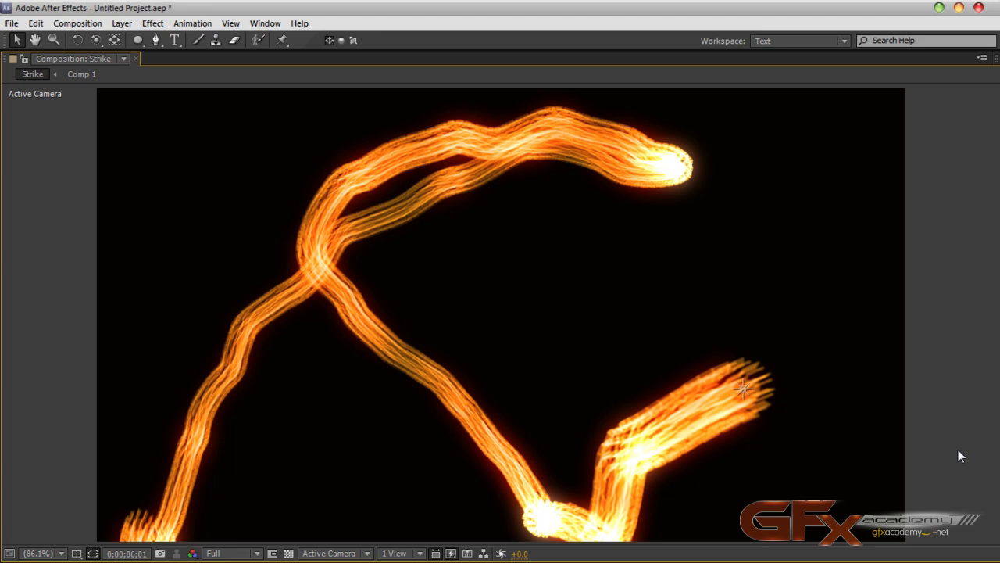
- Preview the finished particle animation, restore the full panel layout and close the current project
key("space")
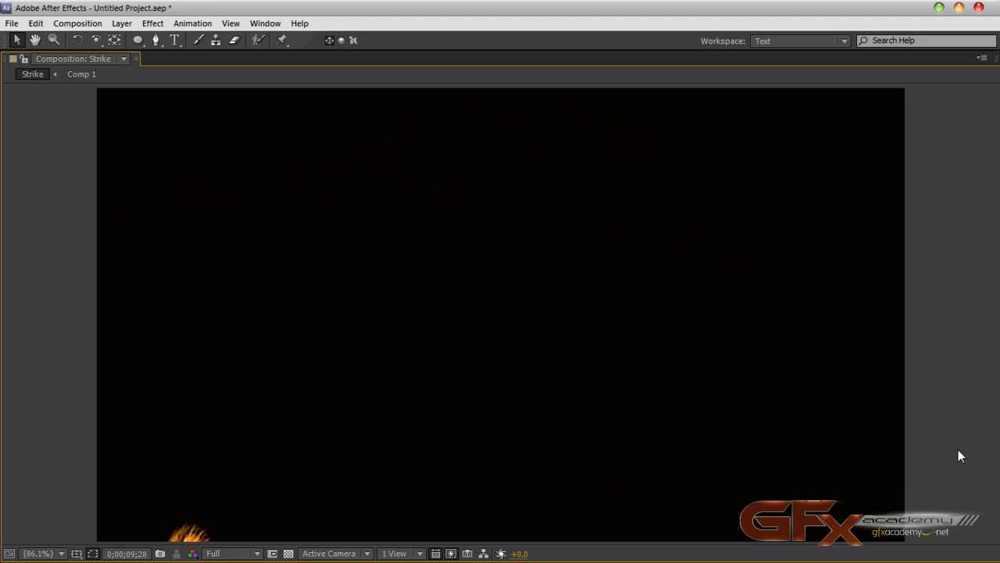
key("grave")
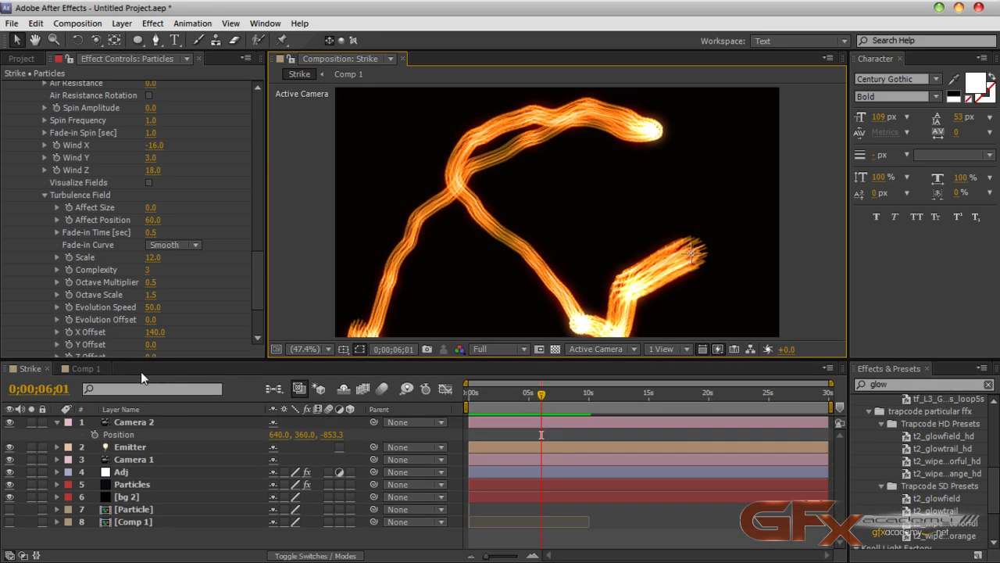
left_click(11, 23)
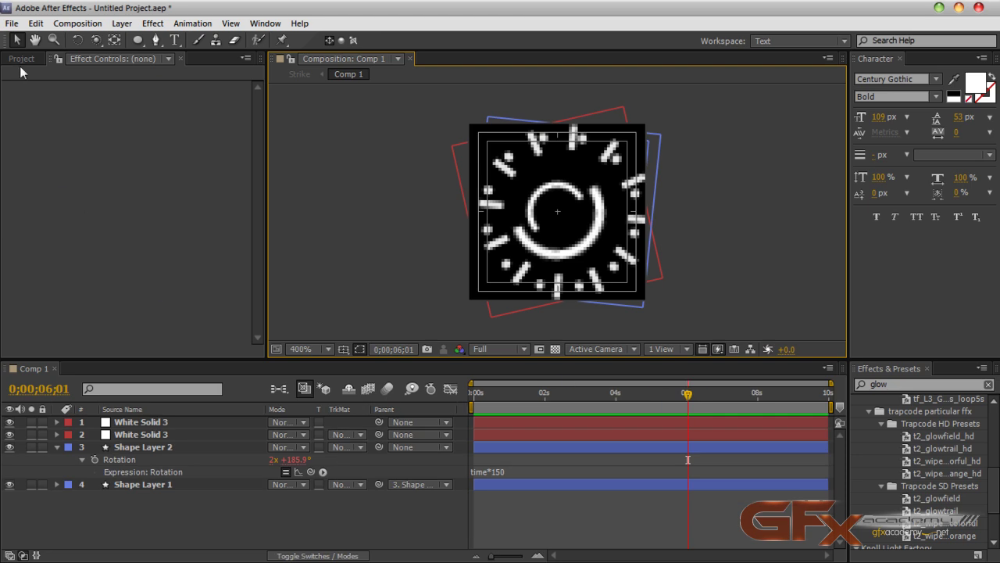
left_click(10, 25)
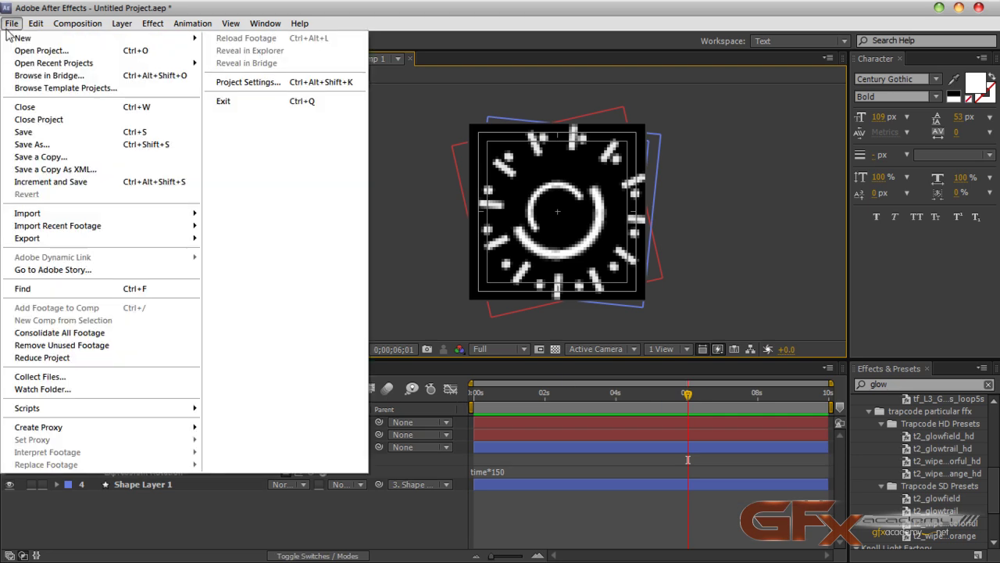
left_click(61, 119)
left_click(539, 310)
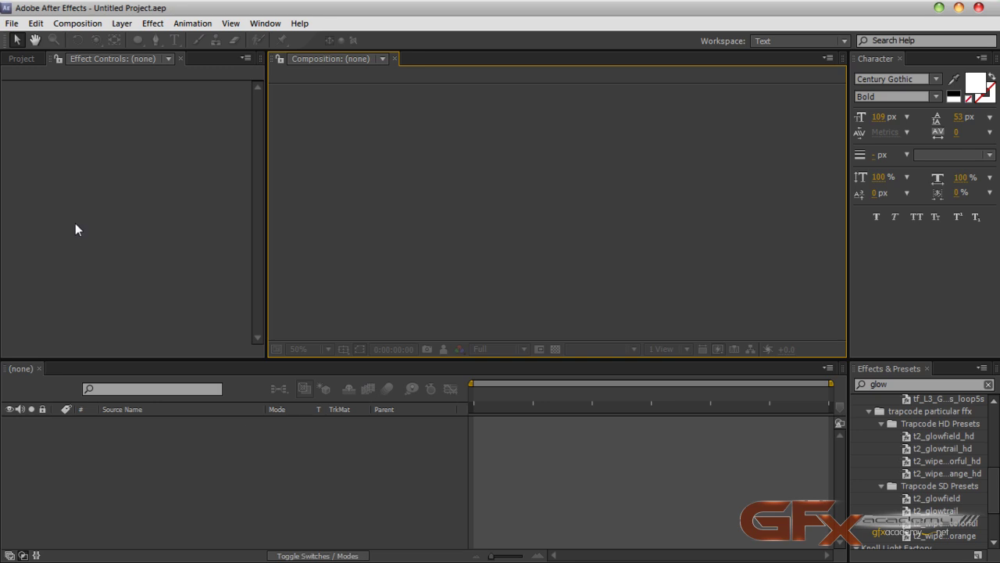
- Create a new composition named Main using the HDV/HDTV 720 29.97 preset
left_click(22, 59)
left_click_drag(213, 363, 212, 378)
left_click(77, 24)
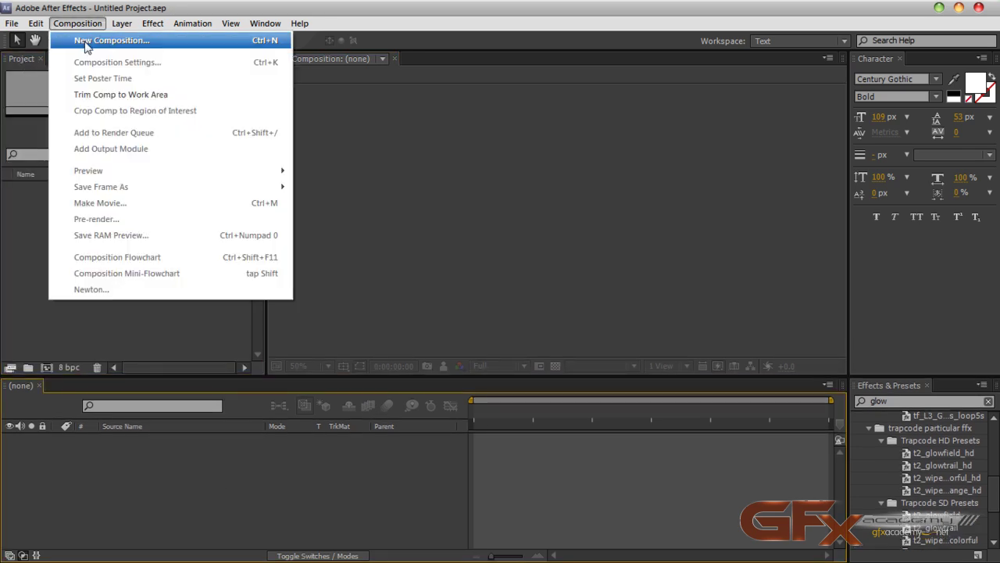
left_click(86, 40)
type("Main")
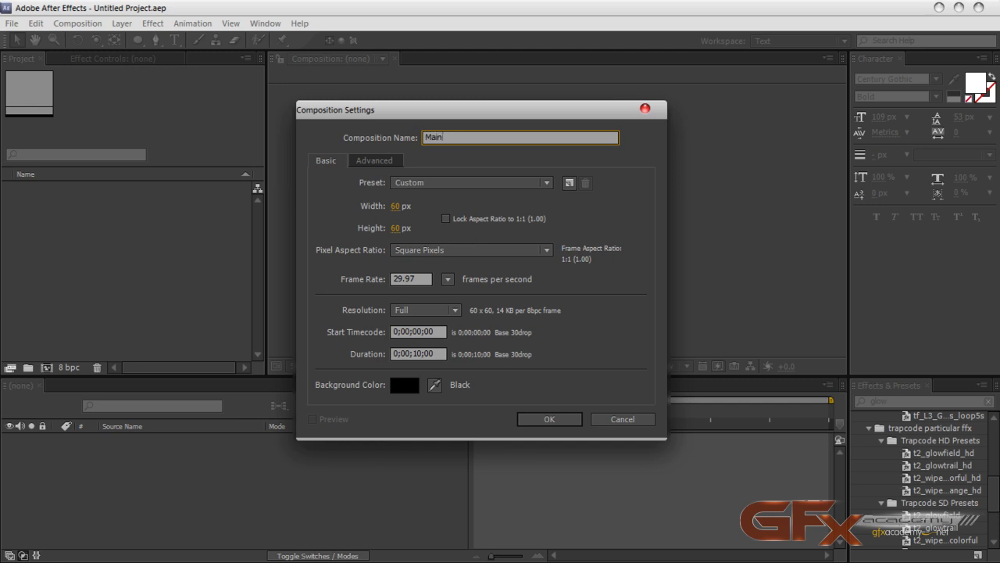
left_click(468, 188)
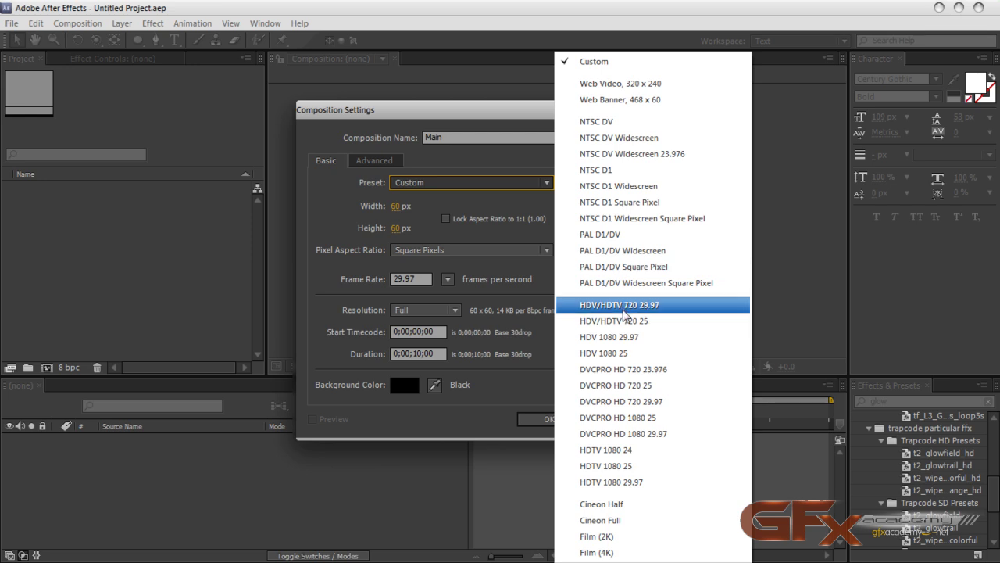
left_click(623, 308)
left_click(544, 420)
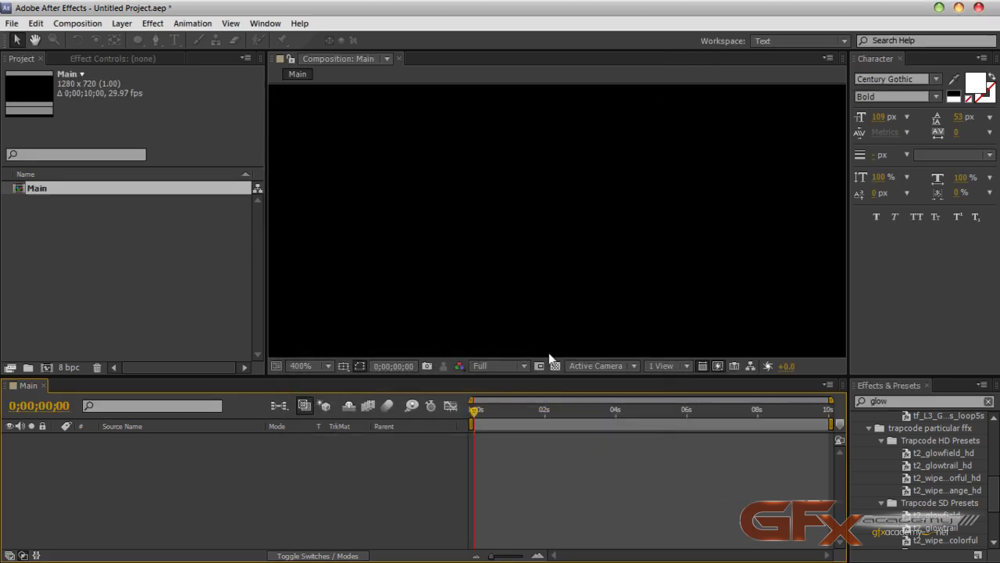
- Add a white 1280 x 720 px solid named Particles to the Main composition
scroll(564, 293, "down", 3)
left_click_drag(535, 375, 535, 397)
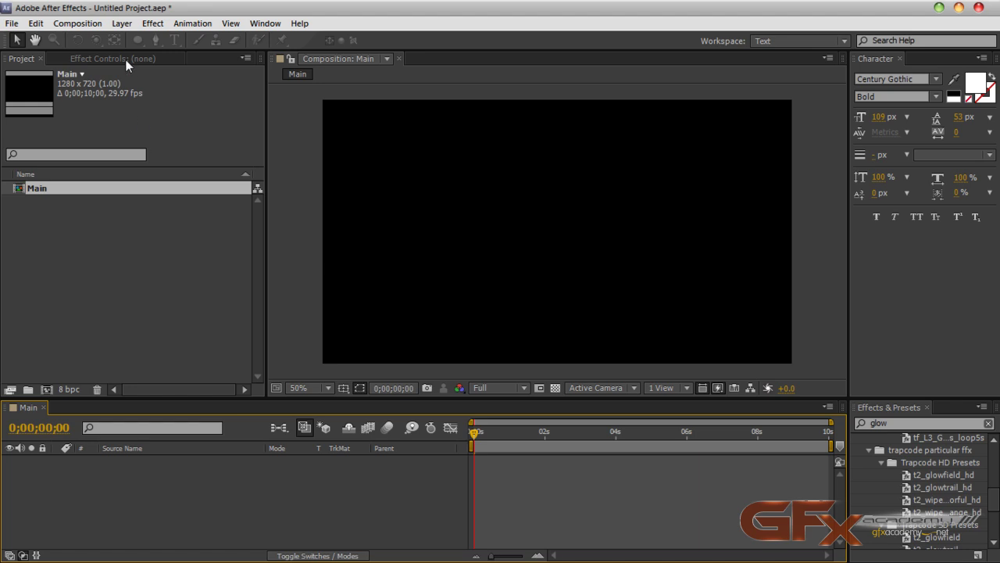
left_click(122, 23)
mouse_move(349, 42)
left_click(386, 56)
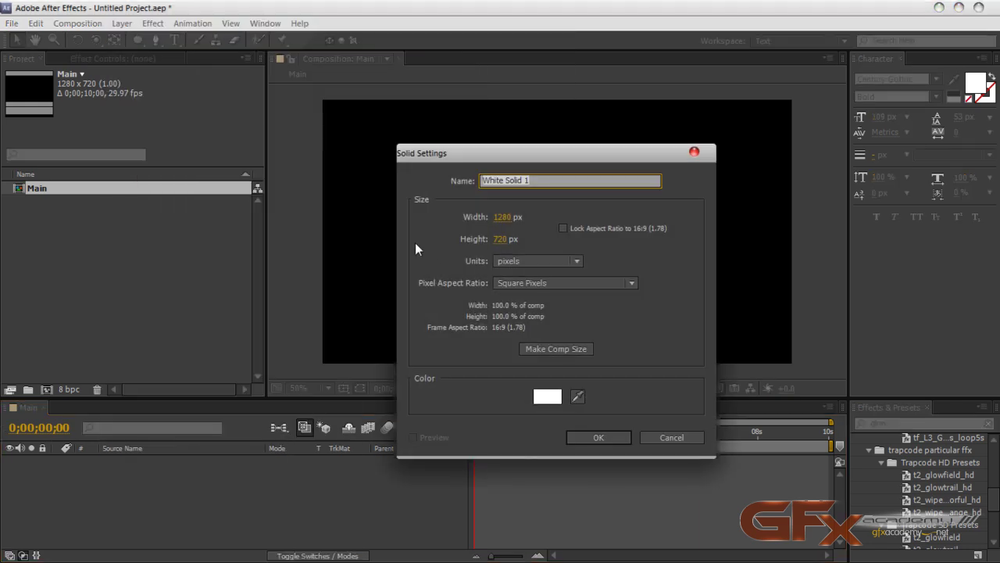
type("Particles")
key("BackSpace")
type("s")
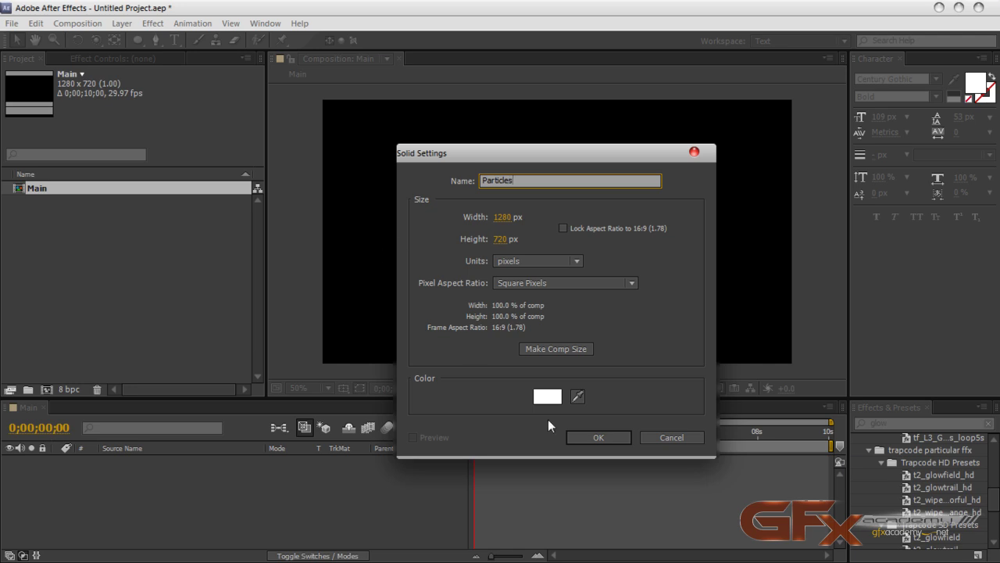
left_click(595, 438)
- Apply the Trapcode Particular effect to the Particles layer and move the current time to 0;00;00;27
left_click(122, 24)
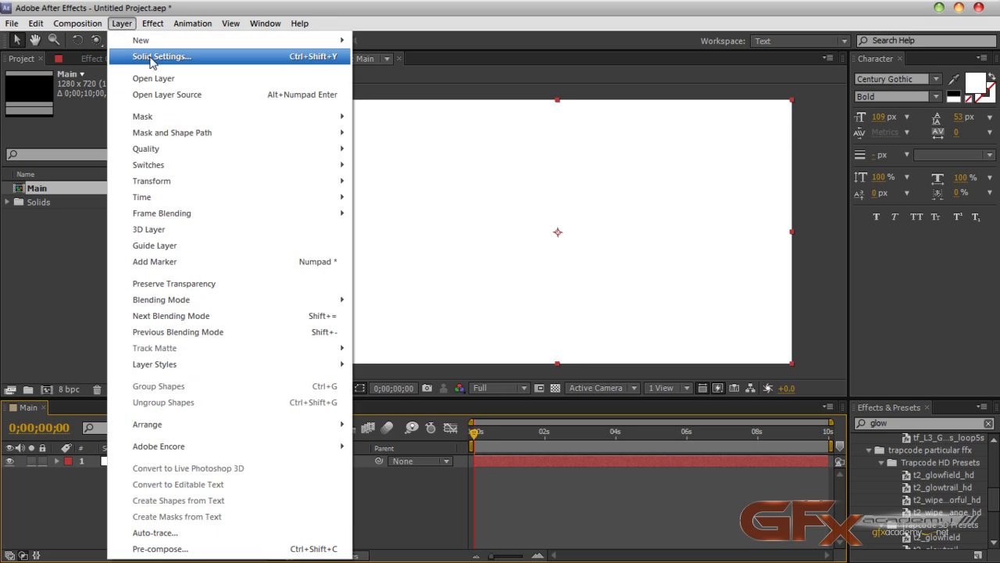
left_click(903, 424)
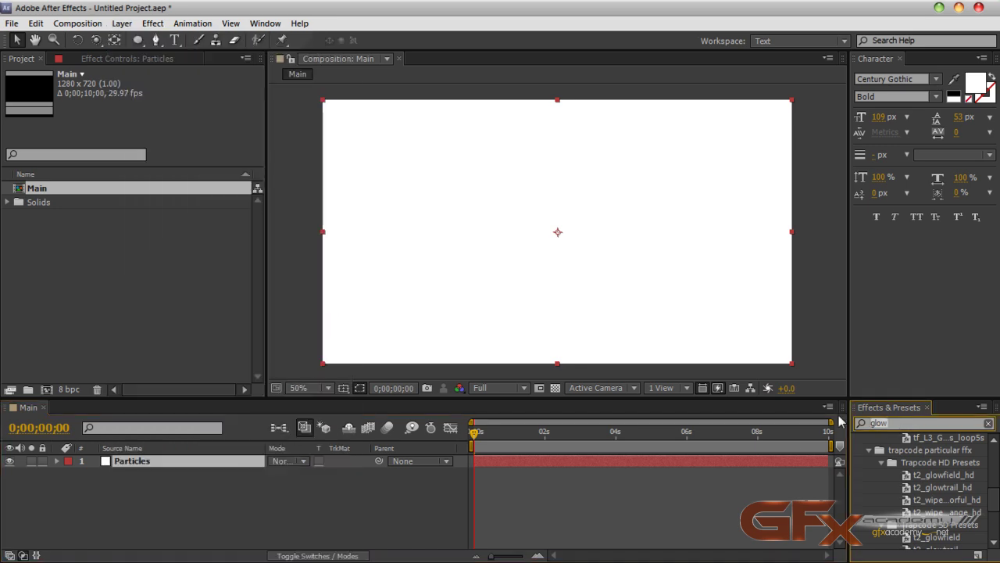
type("parti")
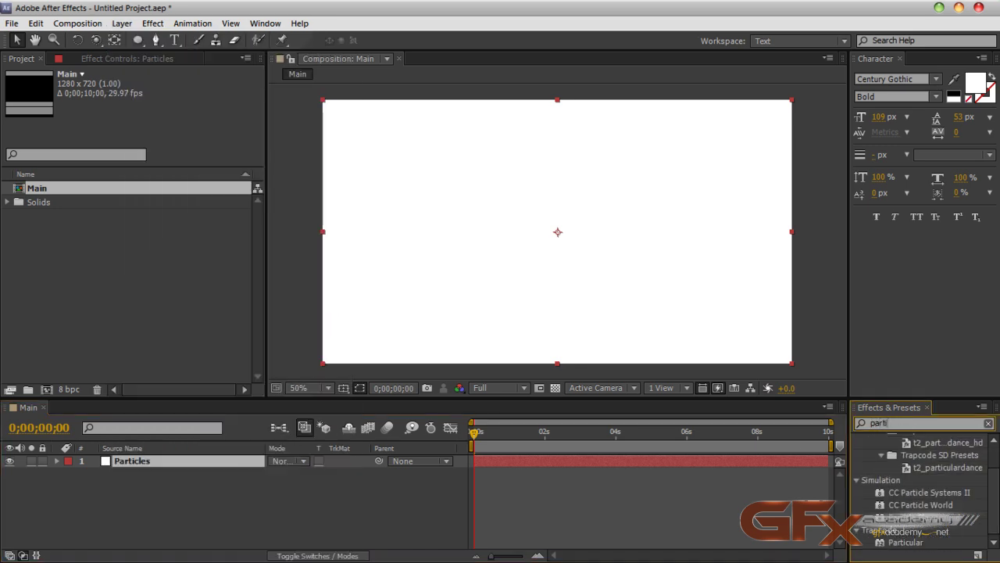
left_click_drag(907, 542, 321, 467)
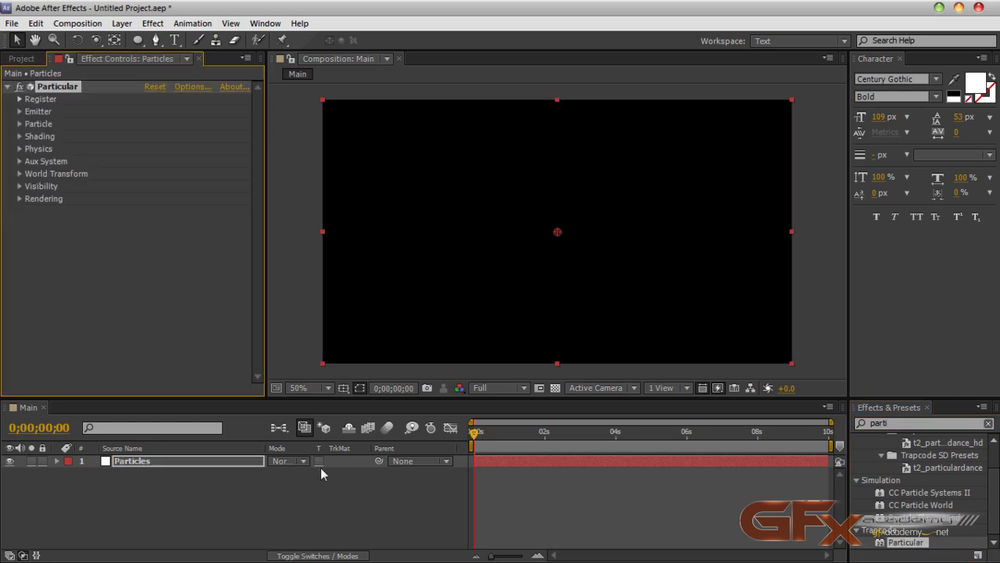
left_click_drag(475, 435, 506, 439)
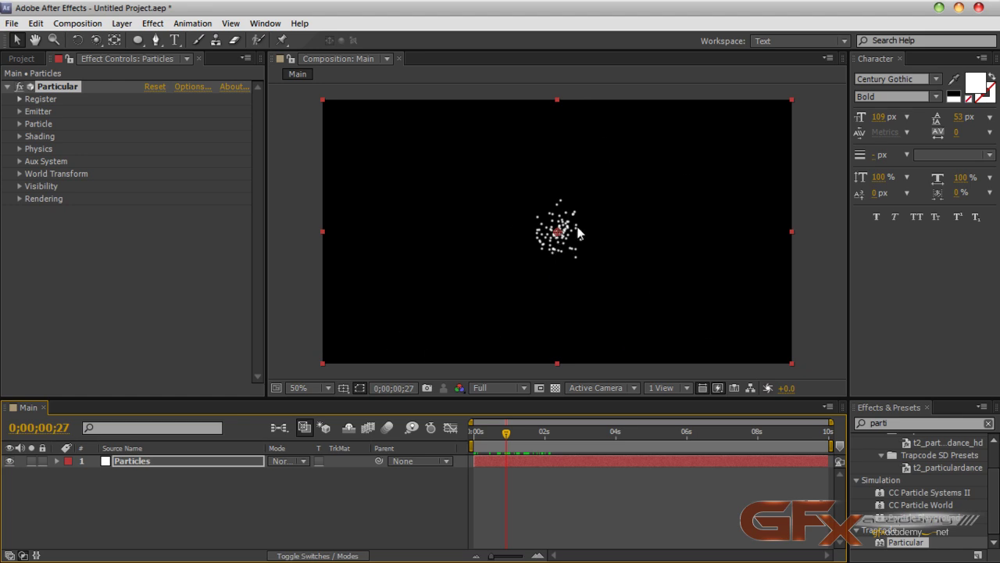
- Add a point light named Emitter with 100% intensity and a white (FFFFFF) colour
left_click(122, 24)
mouse_move(156, 40)
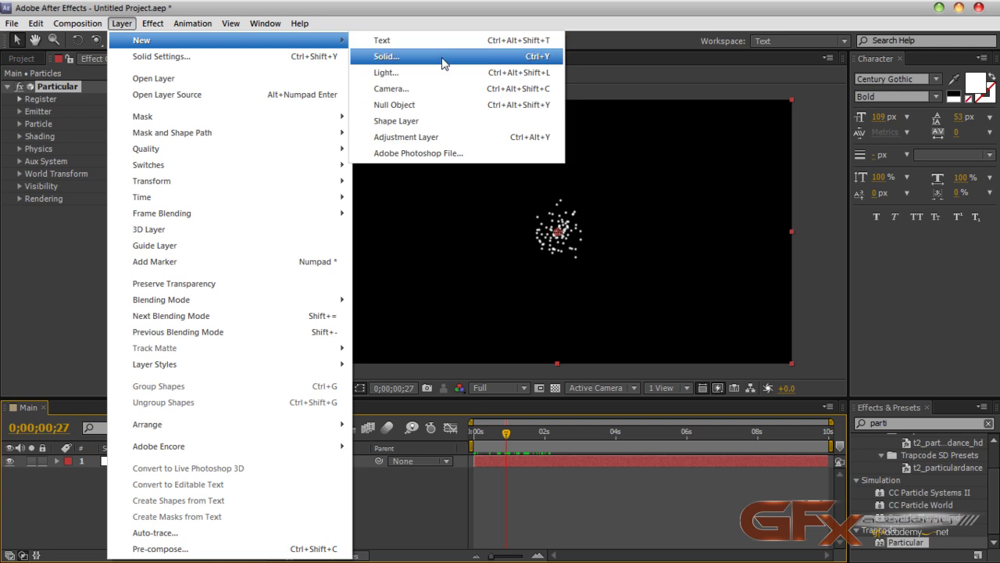
left_click(439, 72)
type("Emitter")
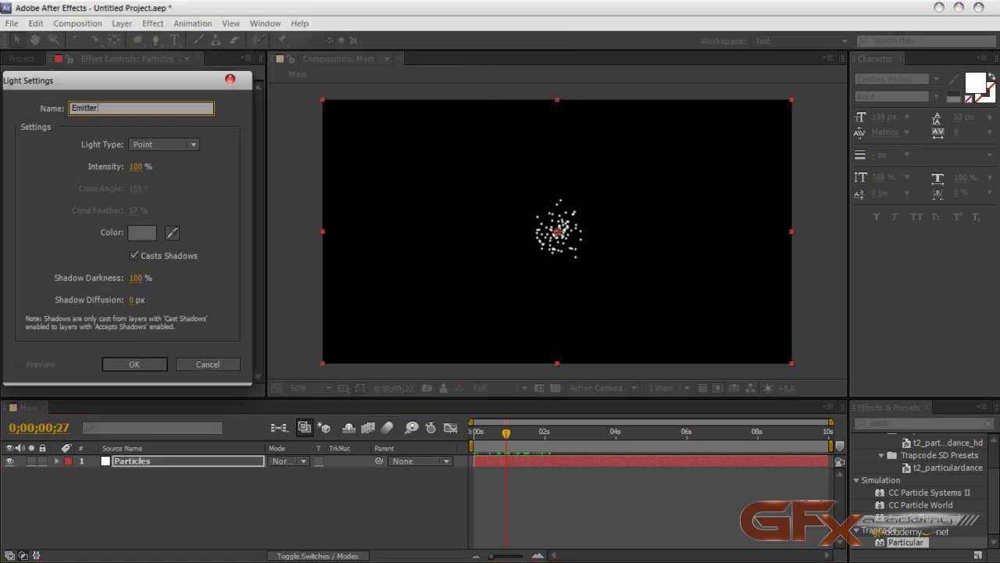
left_click_drag(155, 83, 489, 141)
double_click(461, 172)
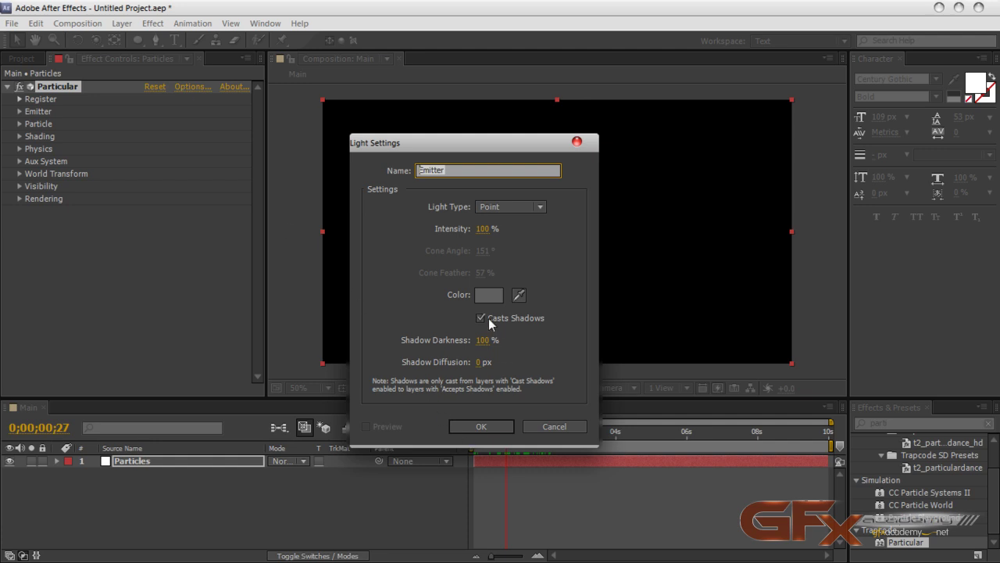
left_click(489, 295)
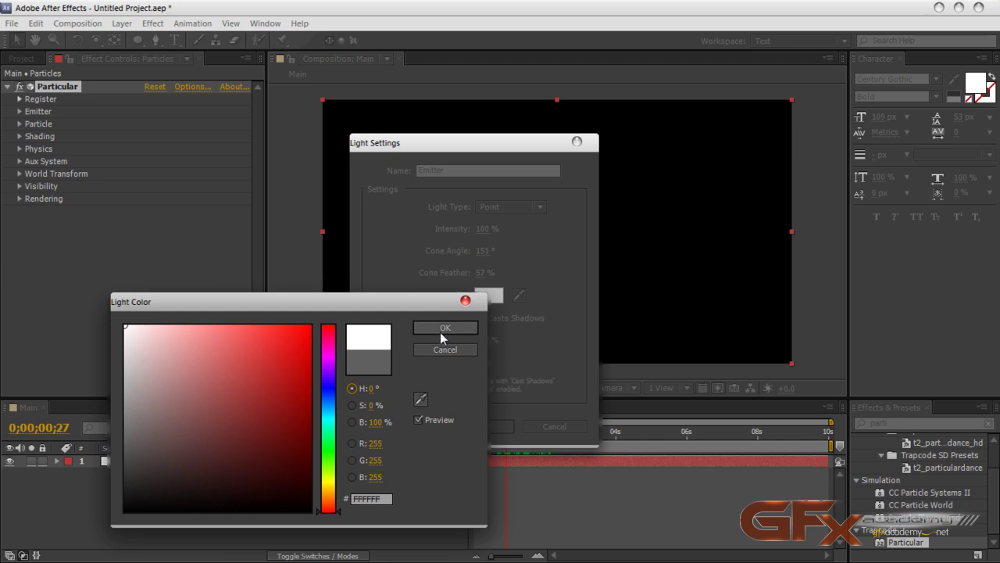
left_click(434, 328)
left_click_drag(498, 143, 534, 168)
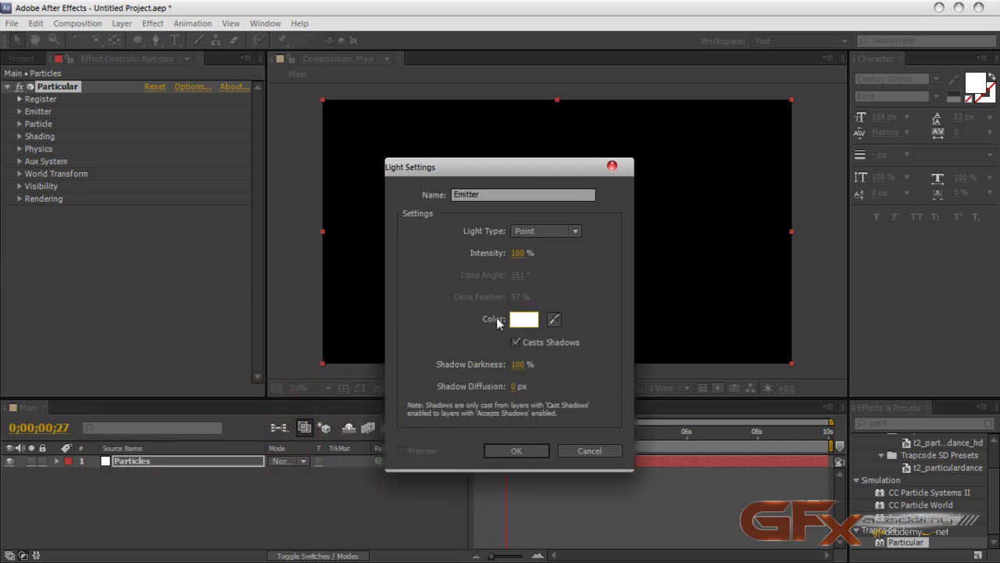
left_click(512, 450)
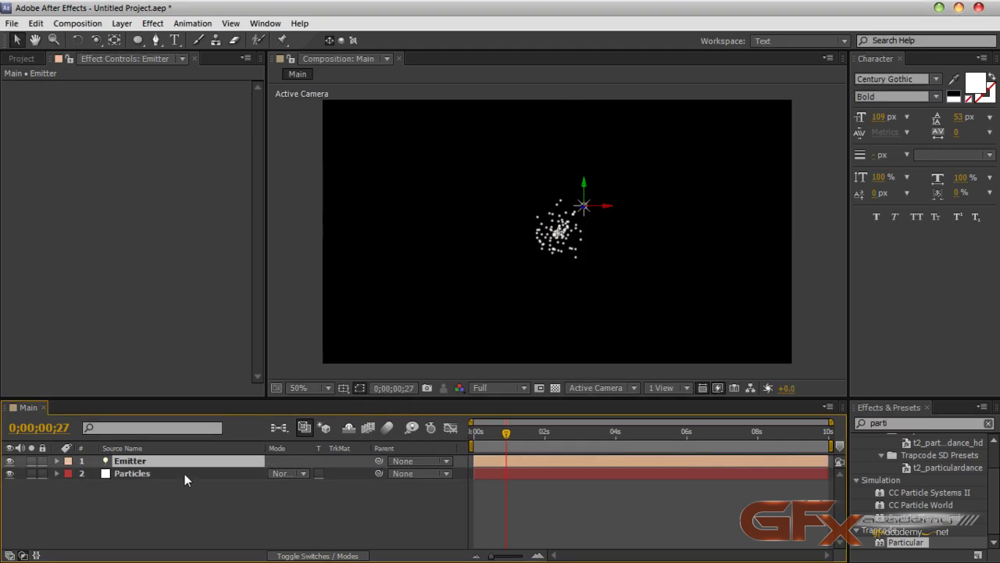
- Check which light name prefix Particular's options use for light emitters on the Particles layer
left_click(185, 473)
left_click(188, 86)
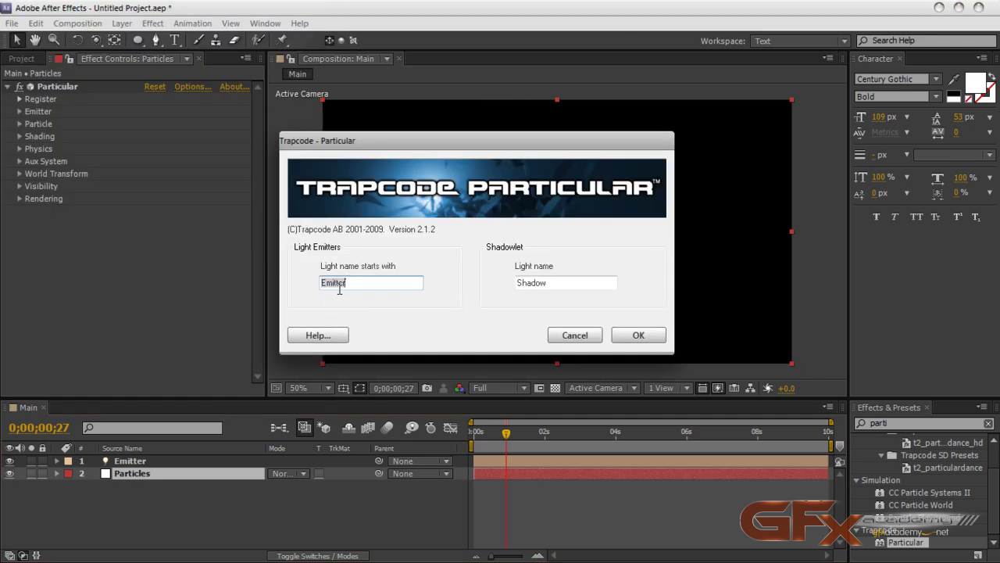
left_click(635, 336)
- Set Particular's emitter type to Light(s) and its position subframe to 10x Smooth
left_click(20, 112)
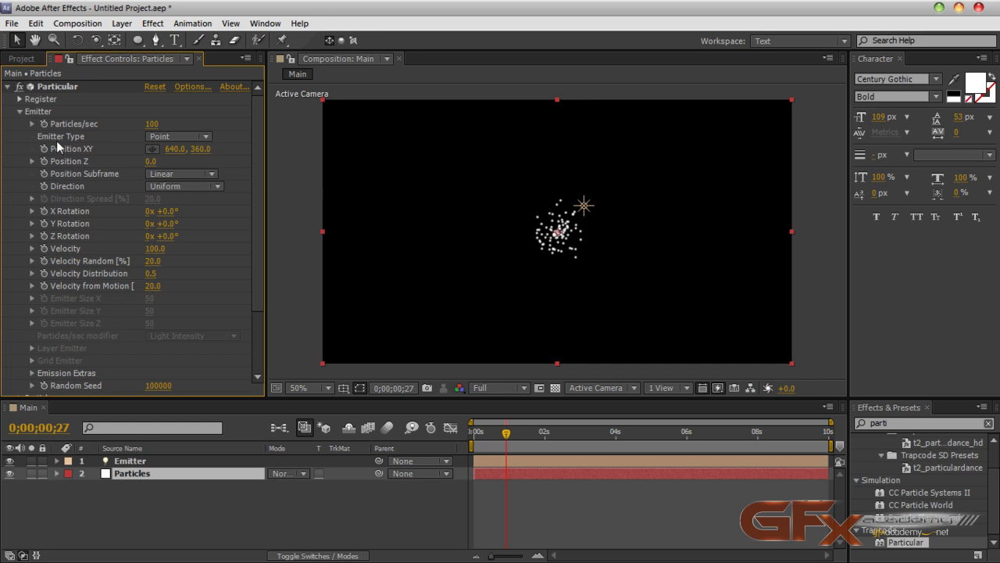
left_click(164, 136)
left_click(184, 218)
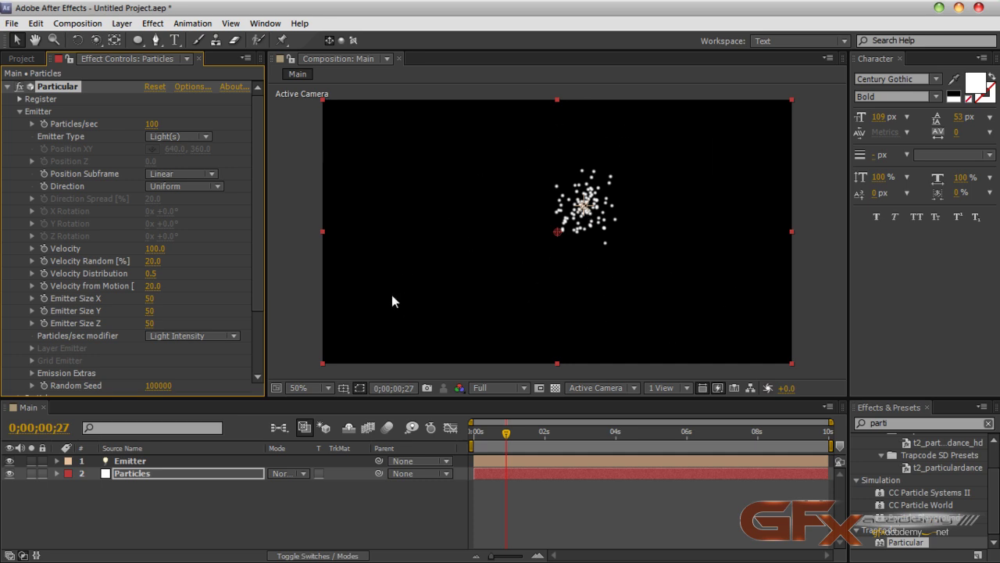
left_click(195, 173)
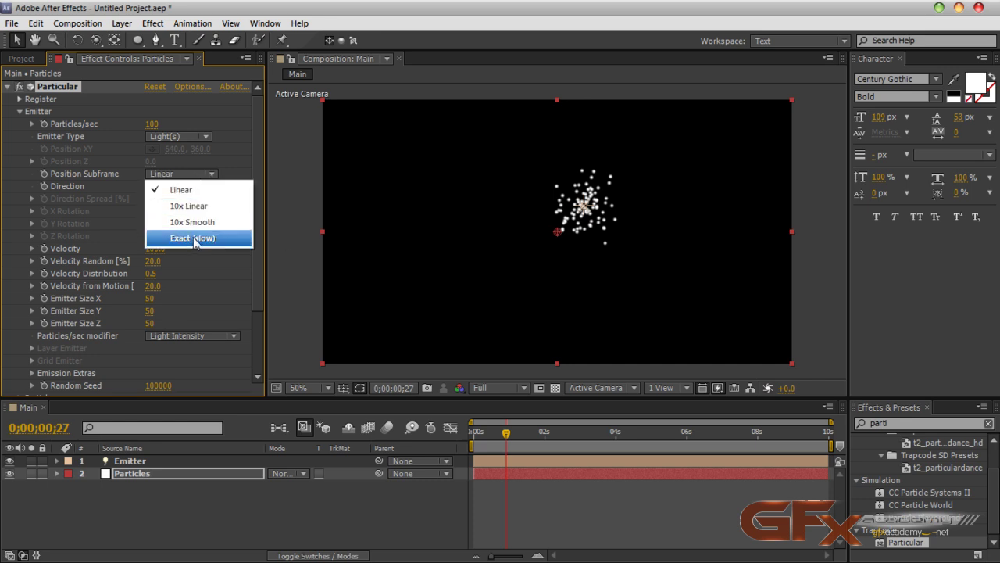
left_click(192, 222)
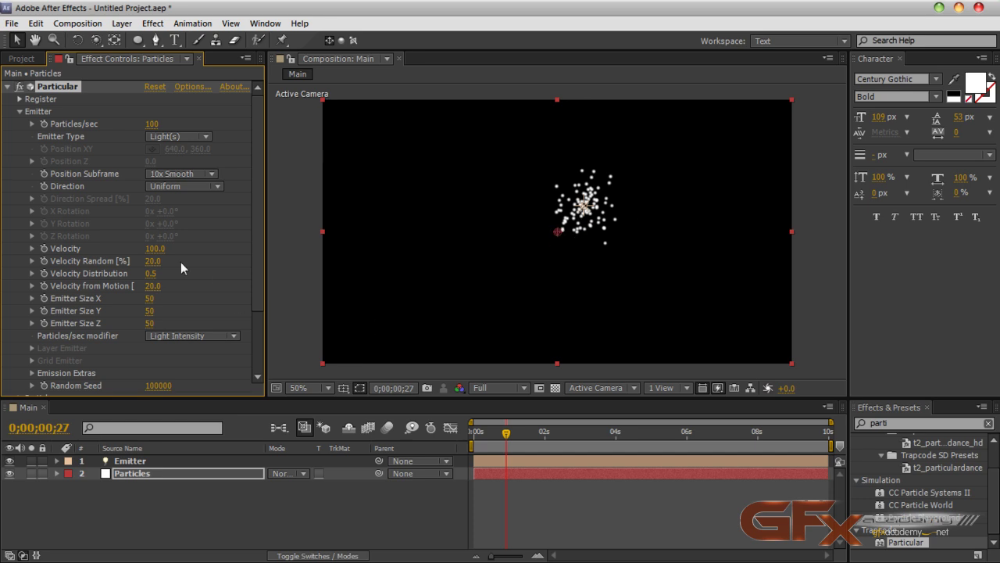
- Set the emitter's Velocity, Velocity Random, Velocity Distribution and Velocity from Motion to 0
left_click(154, 248)
type("0")
key("Tab")
type("0")
key("Tab")
type("0")
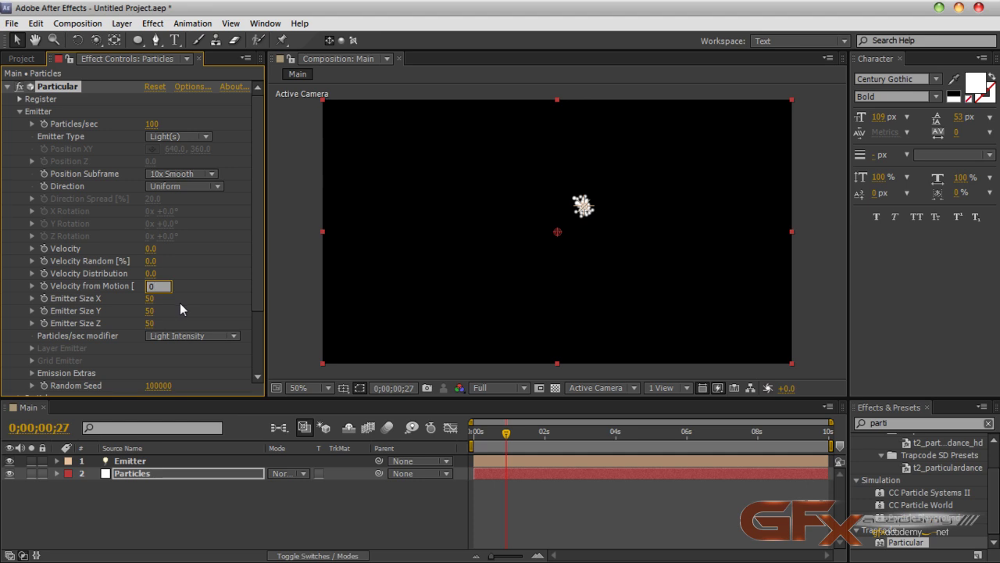
- Set the emitter's size to 0 in X, Y and Z
left_click(149, 297)
type("0")
key("Tab")
type("0")
key("Tab")
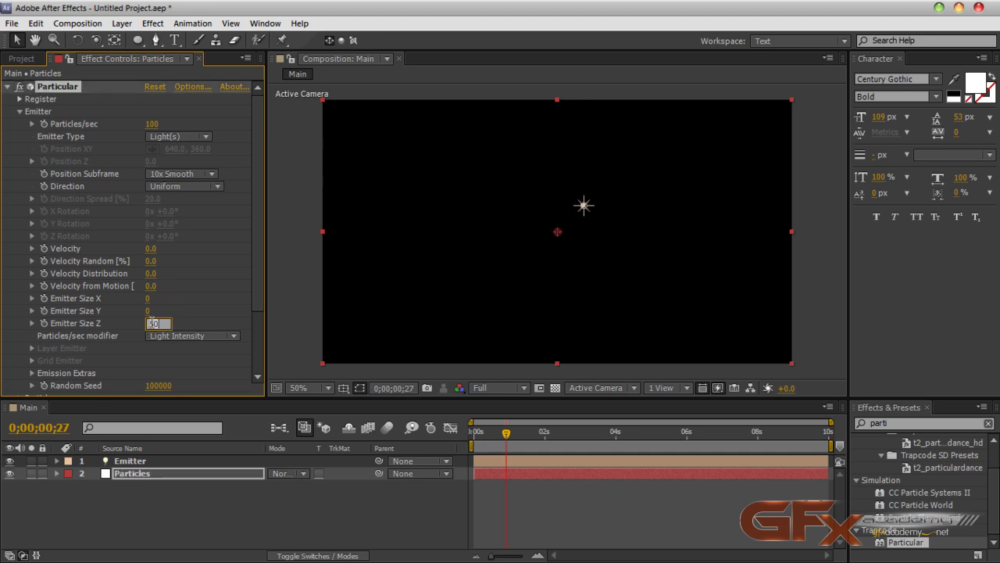
type("0")
left_click(185, 315)
left_click_drag(259, 283, 258, 348)
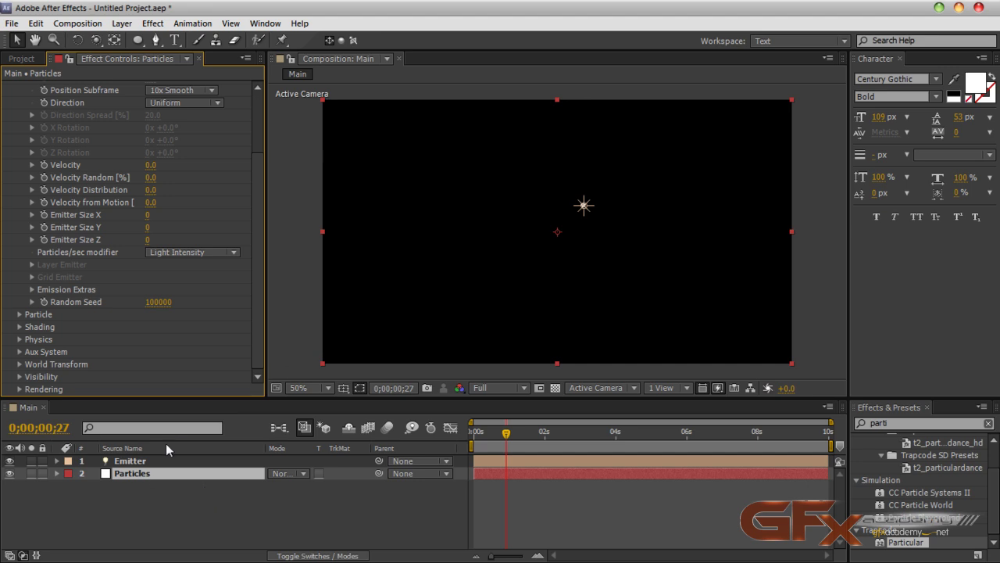
- Add the expression wiggle(.5,350) to the Emitter light's position and run a RAM preview of the motion
left_click(150, 462)
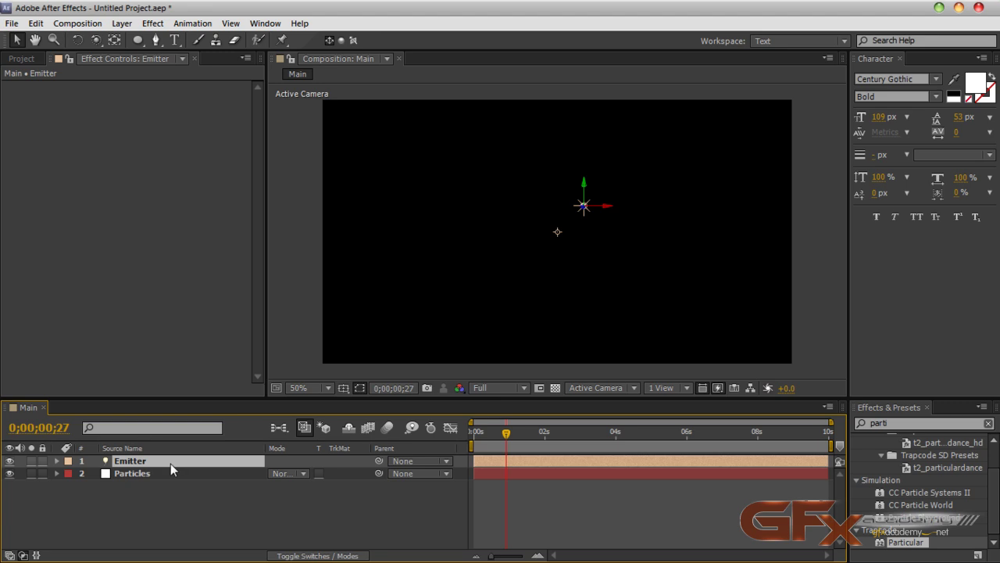
key("p")
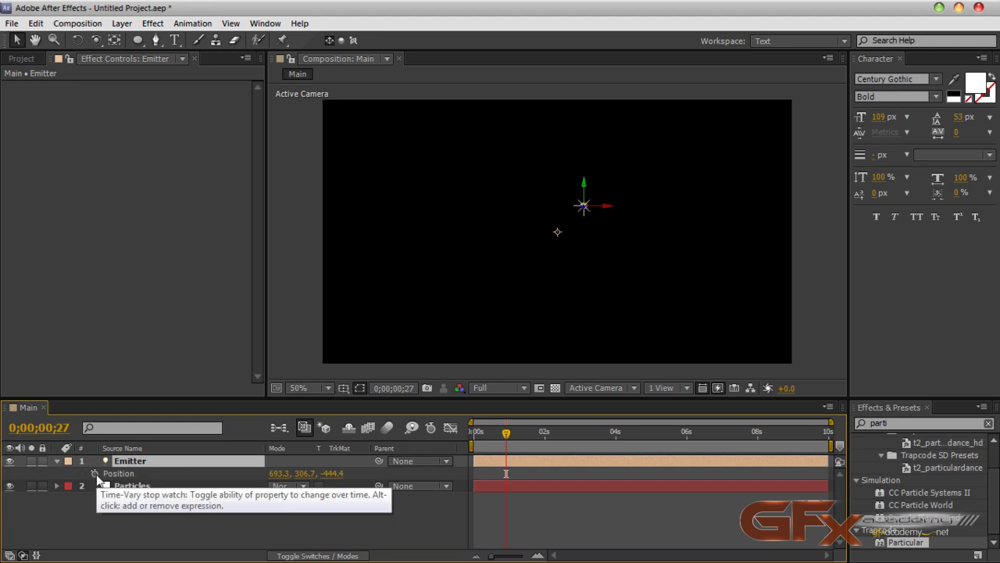
left_click(95, 473, "alt")
type("wiggle(.5,350")
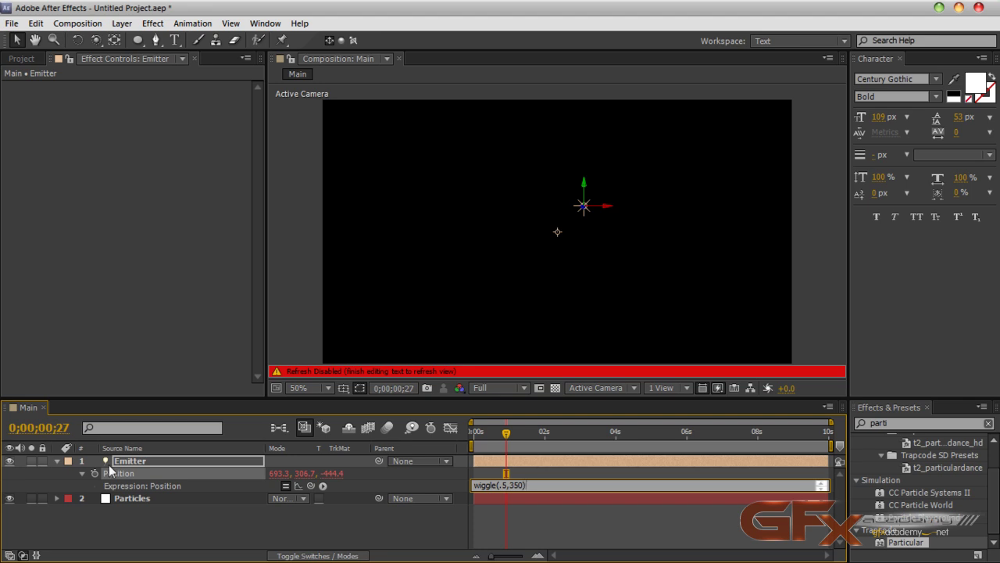
key("KP_Enter")
key("KP_0")
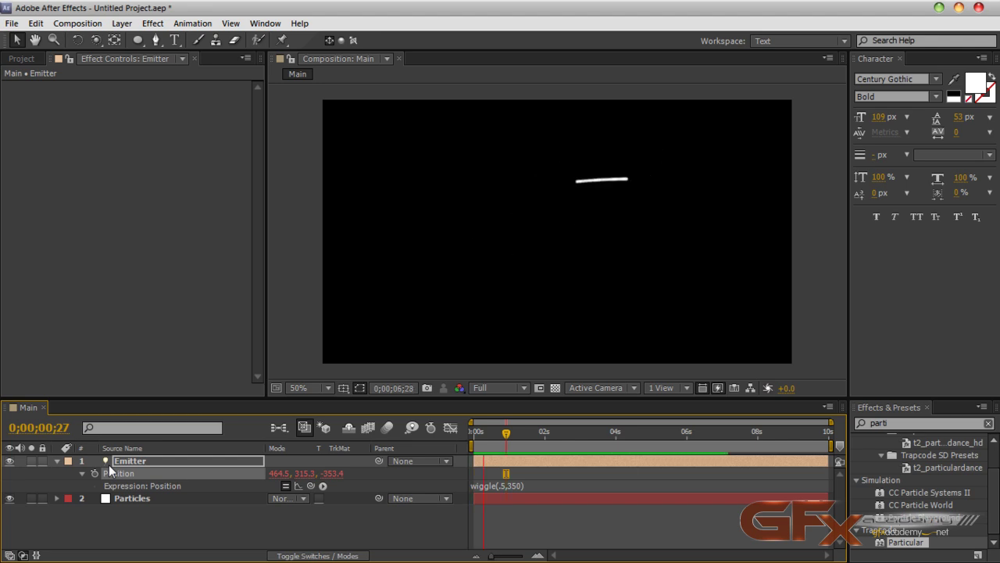
- Change the Emitter light's position expression to wiggle(.5,550) and preview the motion
left_click(509, 508)
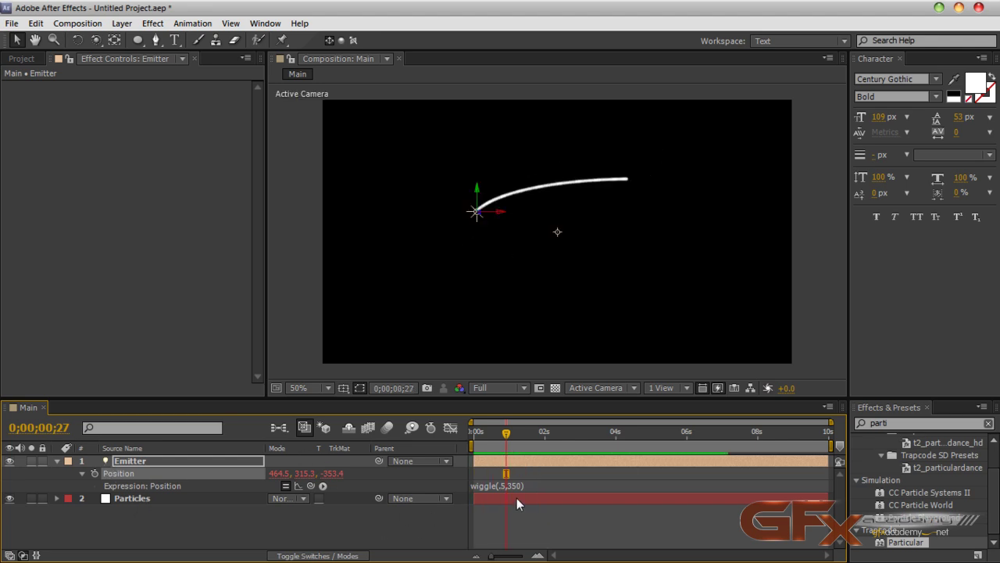
left_click(515, 486)
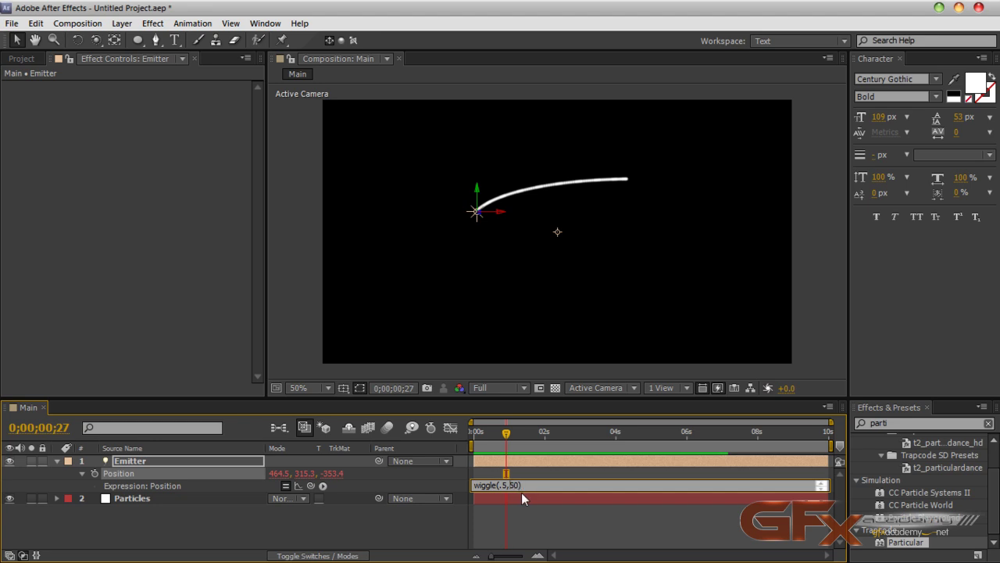
left_click(521, 494)
key("KP_0")
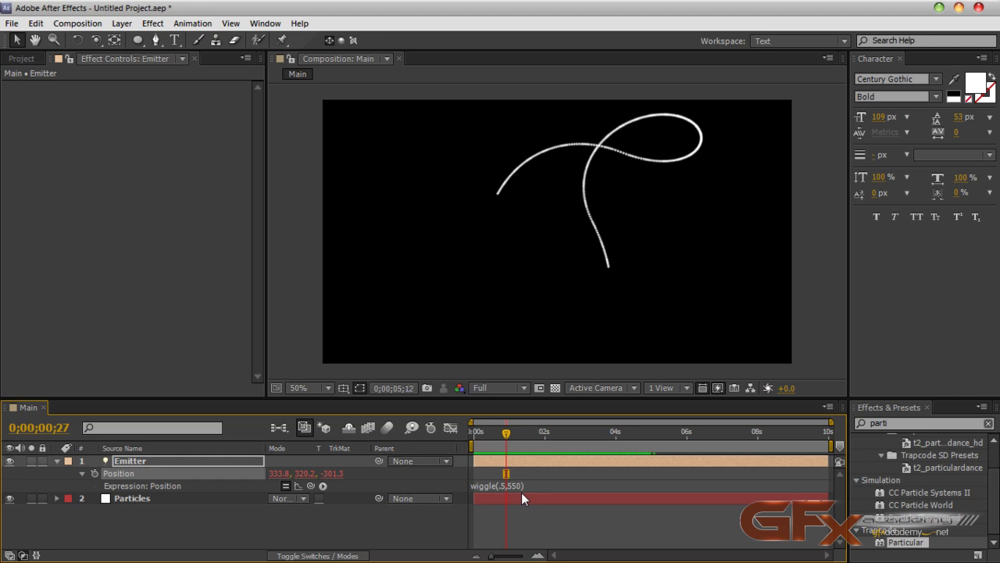
key("space")
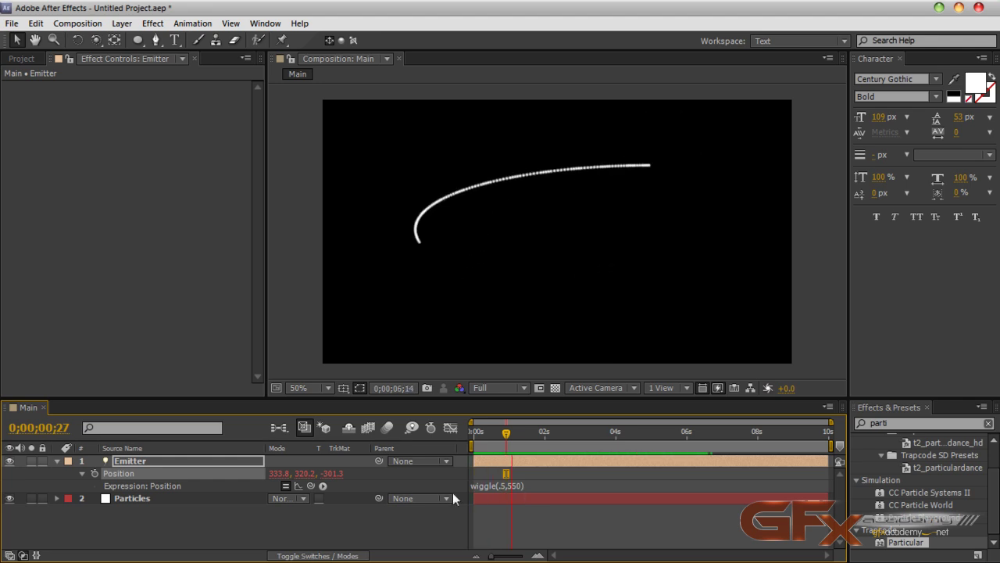
- Set the particle life of the Particles layer's Particular effect to 7 seconds and preview the streak
left_click(112, 500)
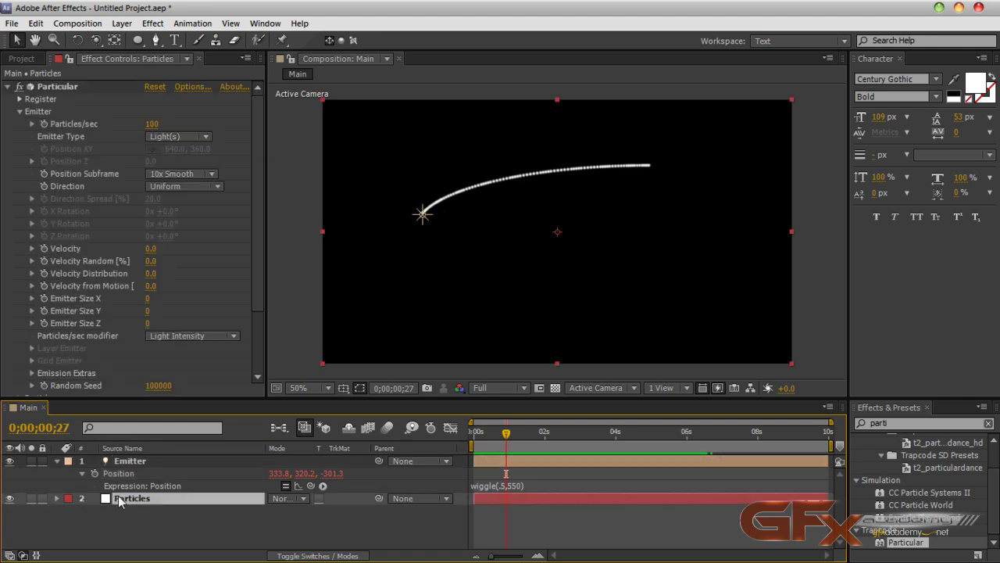
left_click_drag(256, 183, 255, 258)
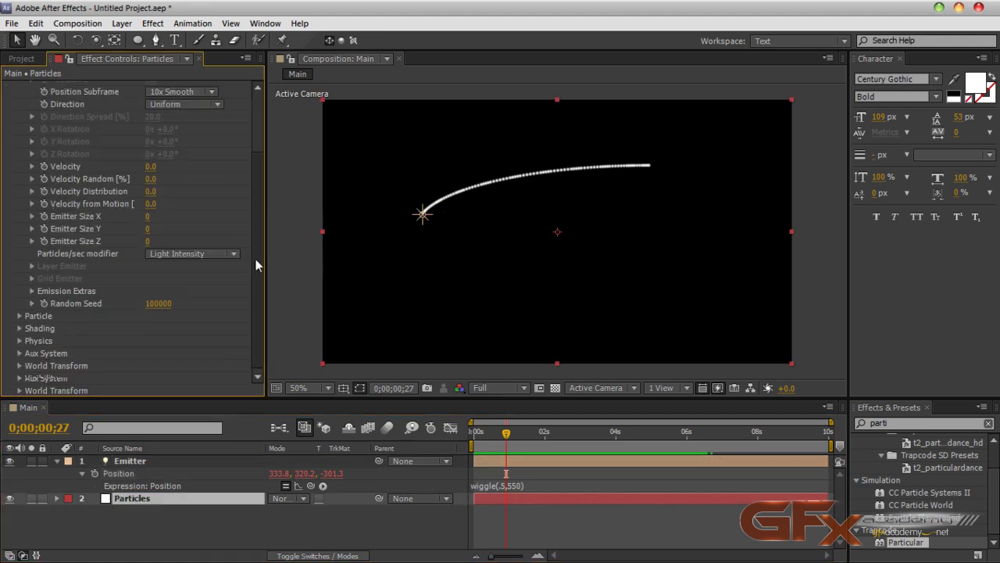
left_click(19, 315)
left_click(150, 152)
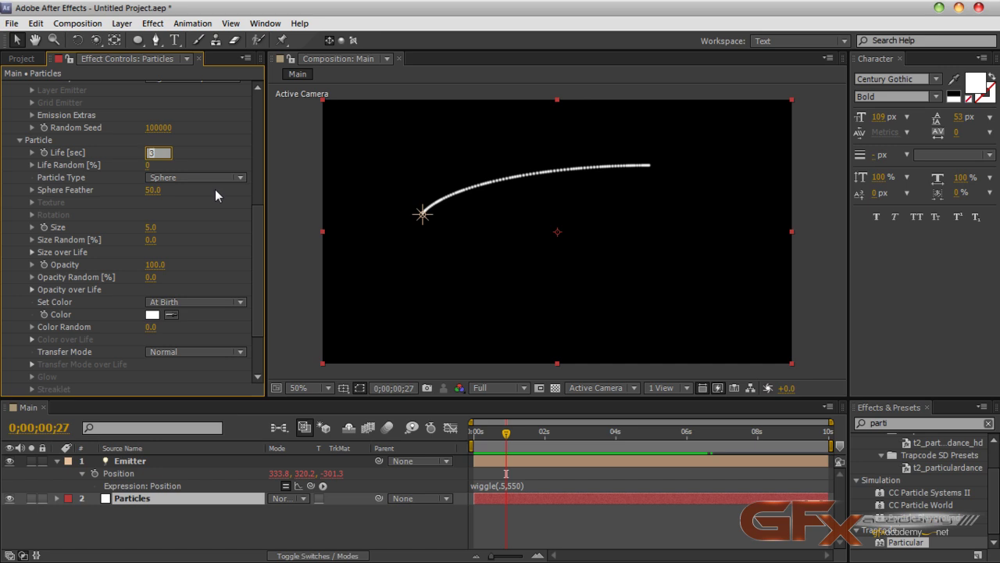
type("7")
key("Return")
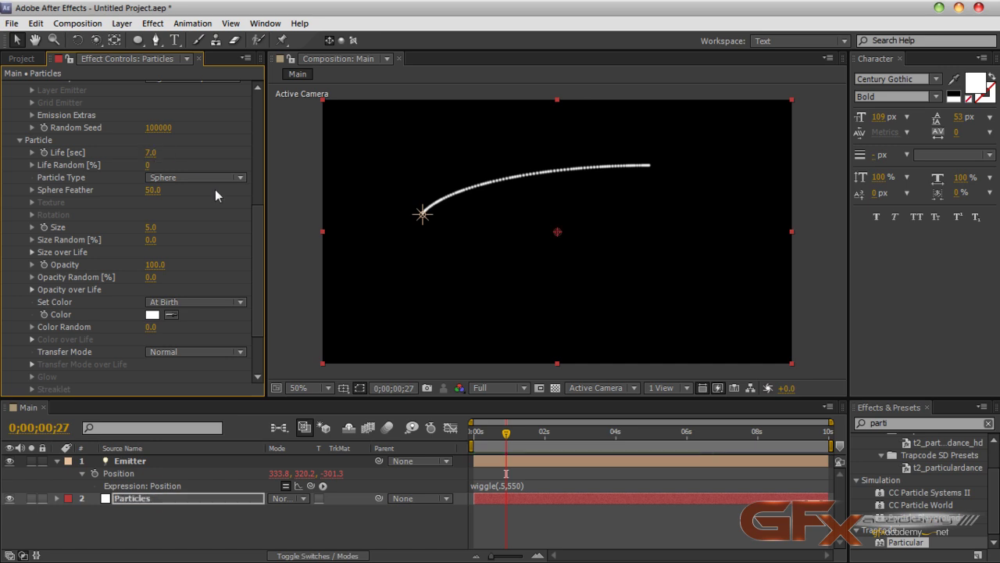
key("space")
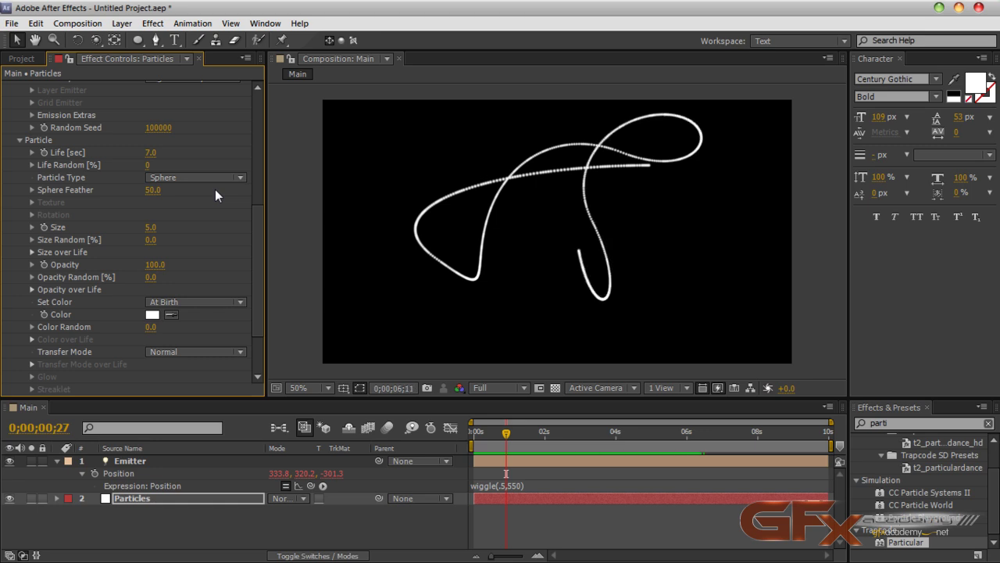
- Set the particle life to 5 seconds and preview the streak
left_click(154, 154)
left_click(150, 153)
type("5")
key("Return")
key("space")
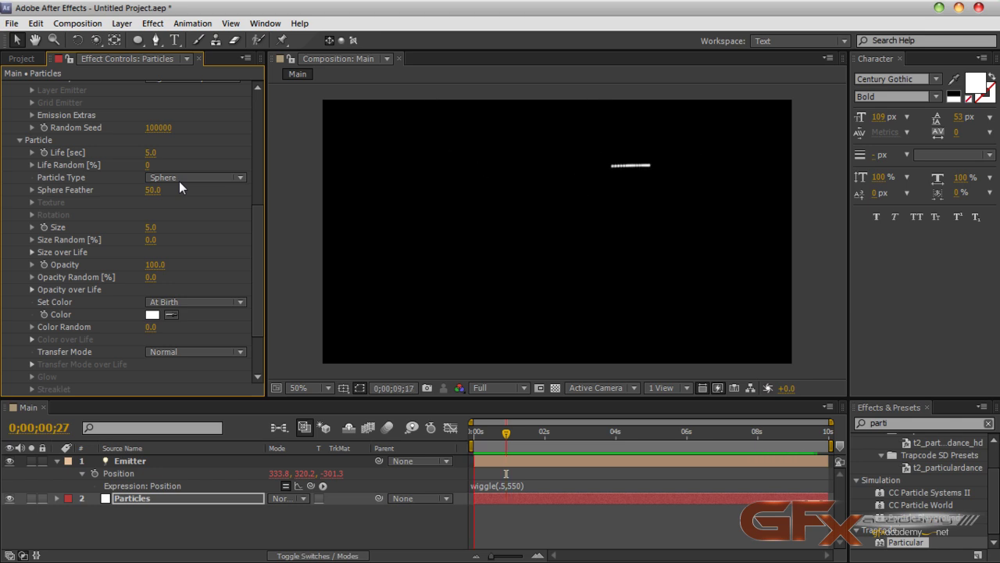
key("space")
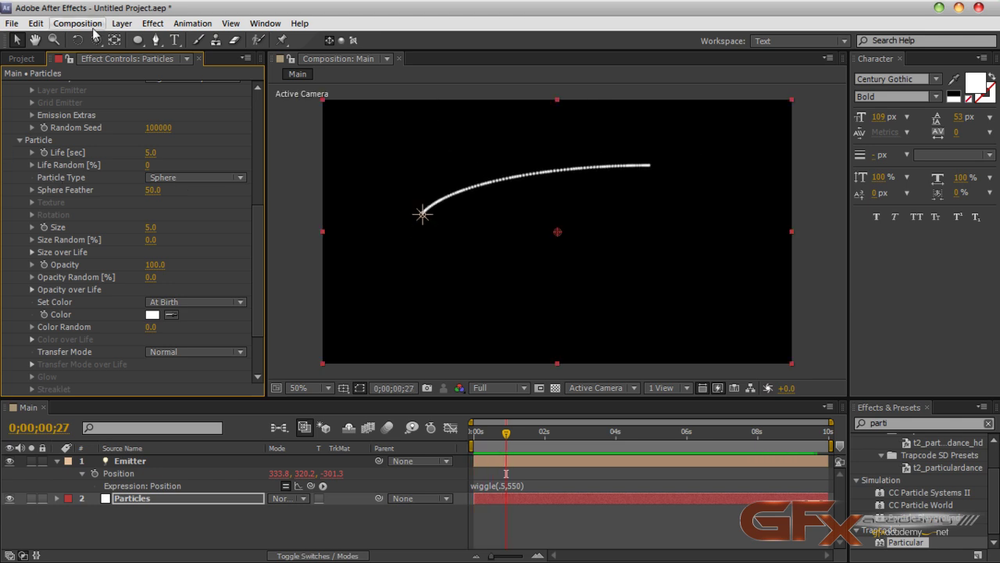
- Add a two-node camera with the 24mm preset to the composition
left_click(121, 23)
mouse_move(235, 40)
left_click(395, 89)
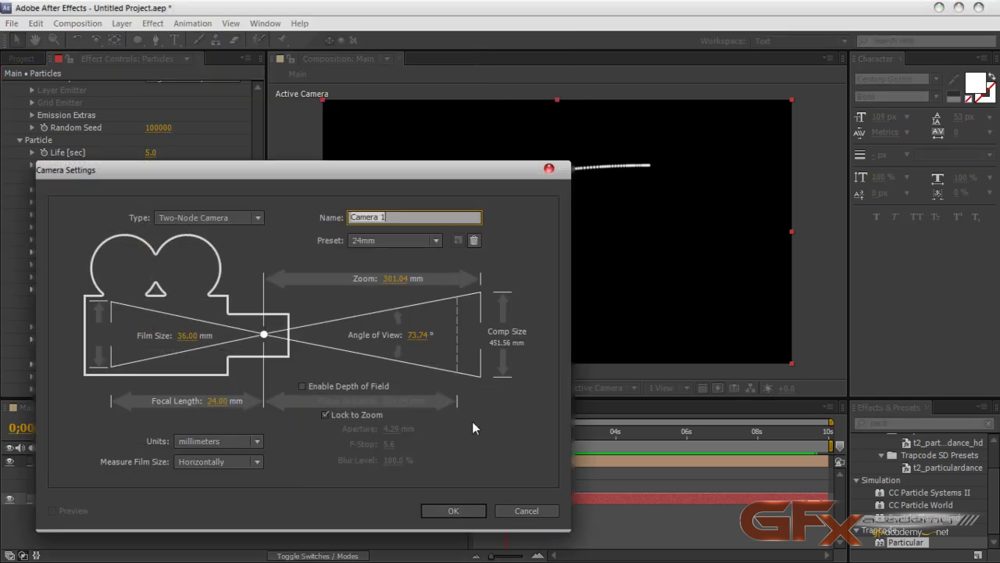
left_click(453, 510)
- Orbit the camera slightly around the particle streak at 0;00;01;20
left_click_drag(497, 438, 532, 438)
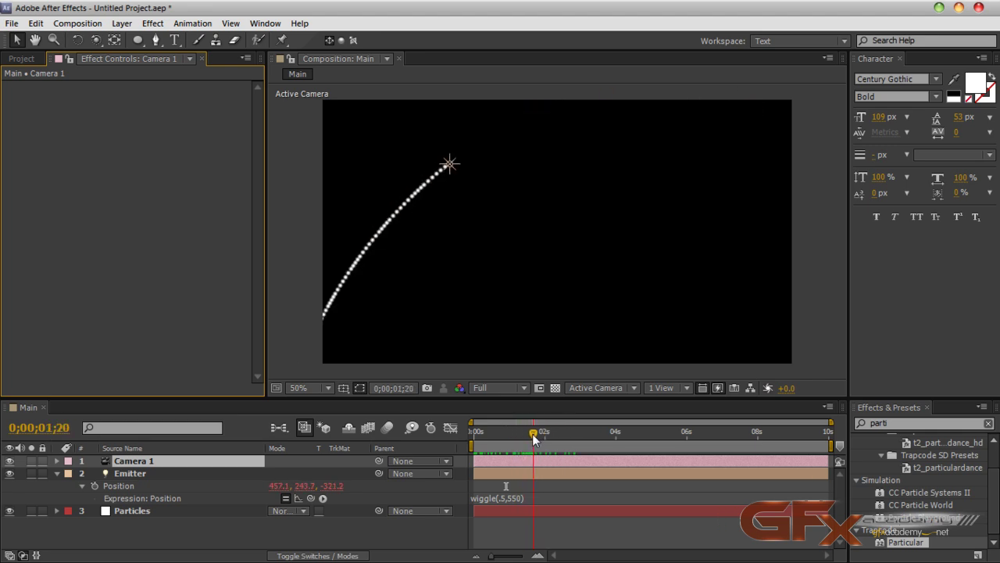
left_click(153, 24)
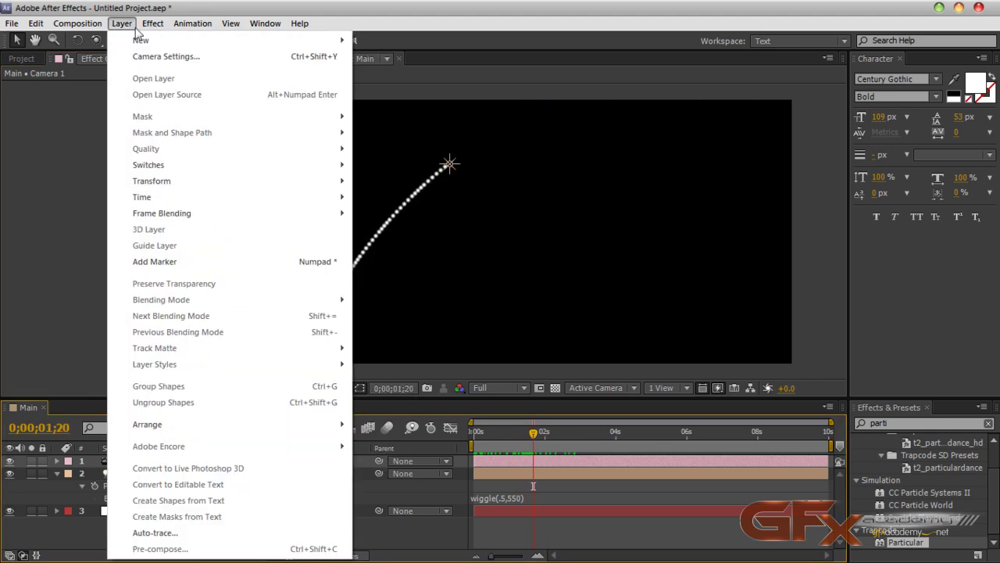
left_click(97, 50)
left_click(95, 40)
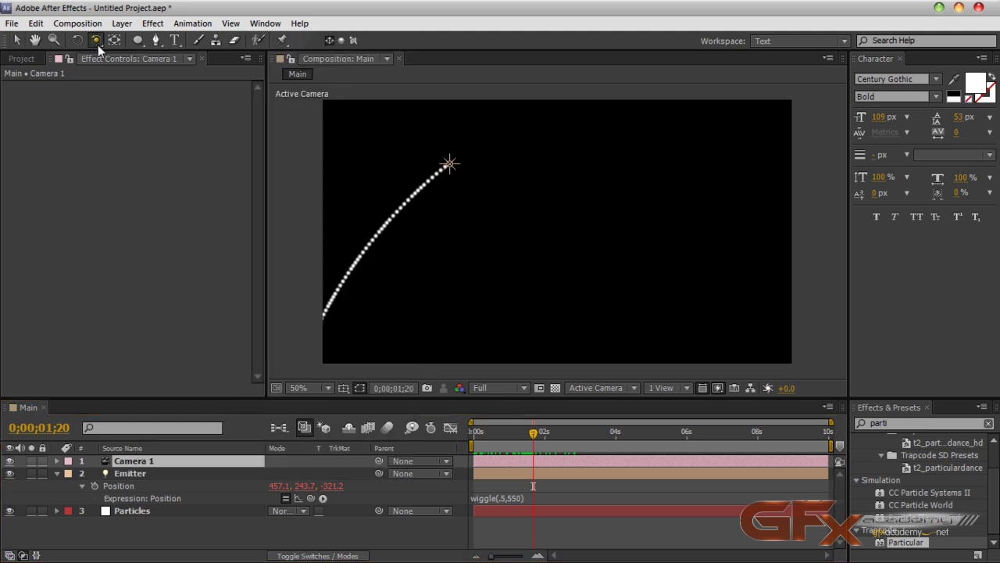
mouse_move(531, 186)
left_mouse_down()
mouse_move(540, 198)
mouse_move(555, 196)
mouse_move(547, 190)
left_mouse_up()
left_click(548, 190)
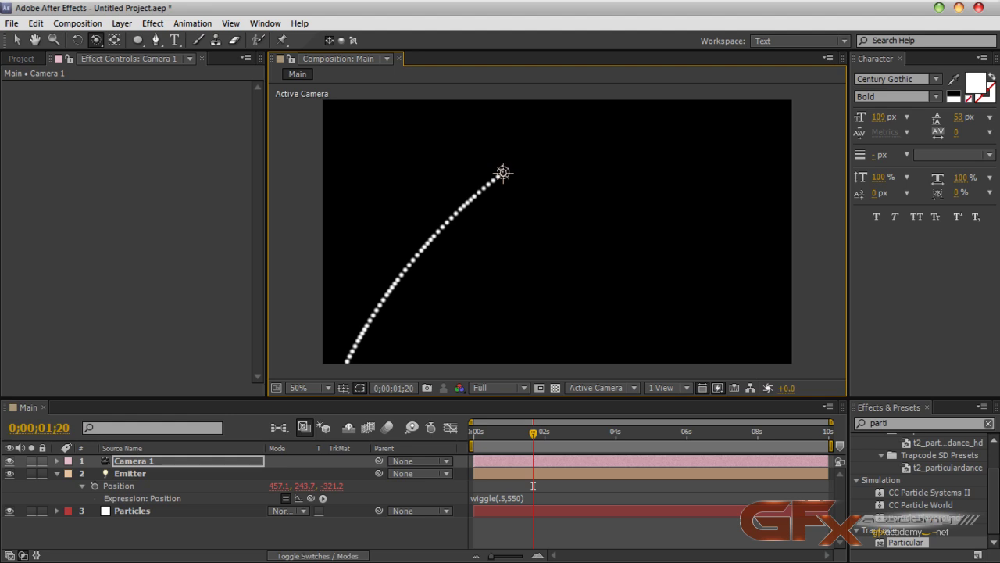
- Switch to the Top view at the first frame and move the camera so that it faces the emitter light
left_click(660, 388)
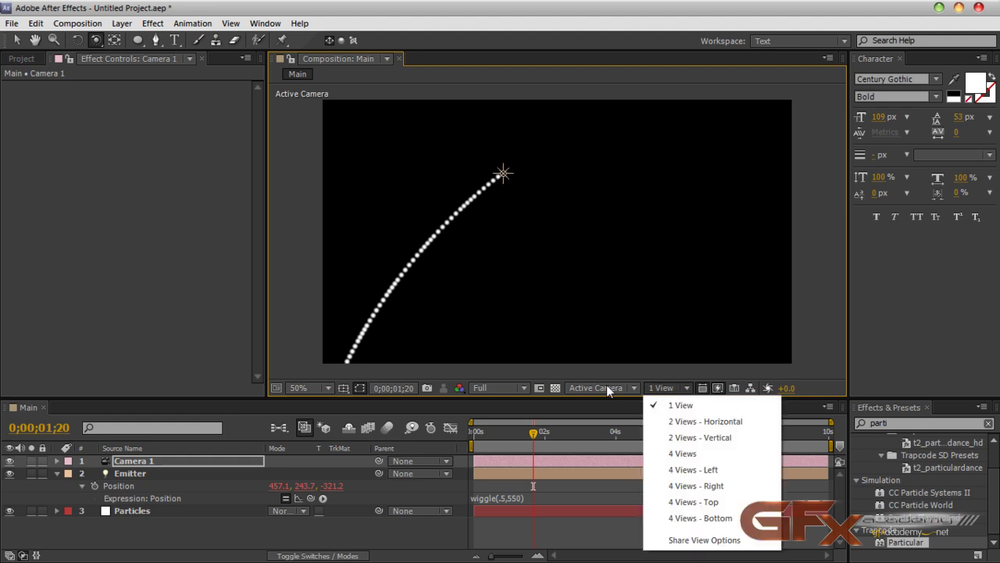
left_click(604, 387)
left_click(600, 275)
left_click_drag(569, 287, 536, 227)
scroll(449, 211, "down", 2)
key("Home")
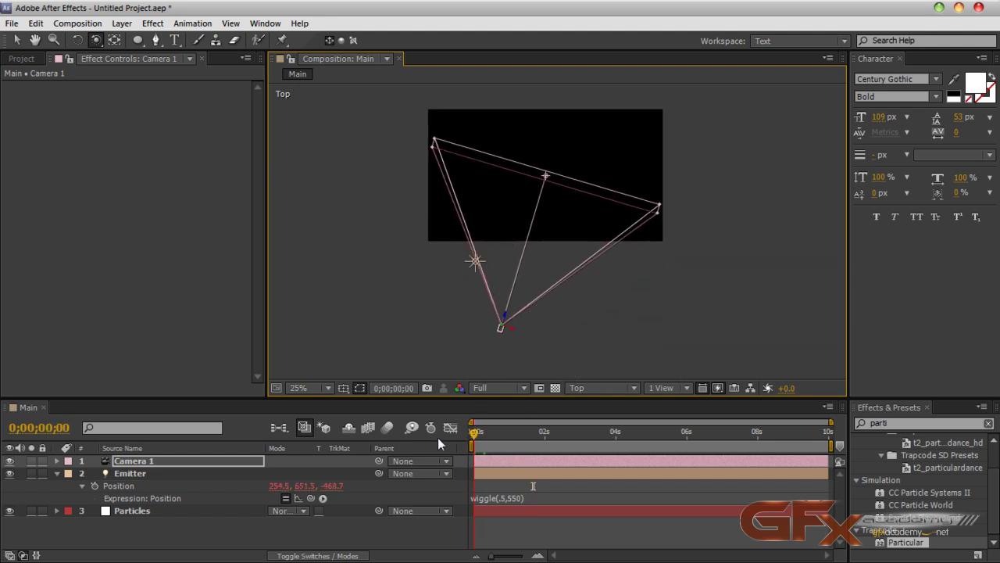
left_click(438, 437)
left_click(17, 39)
left_click_drag(504, 331, 452, 347)
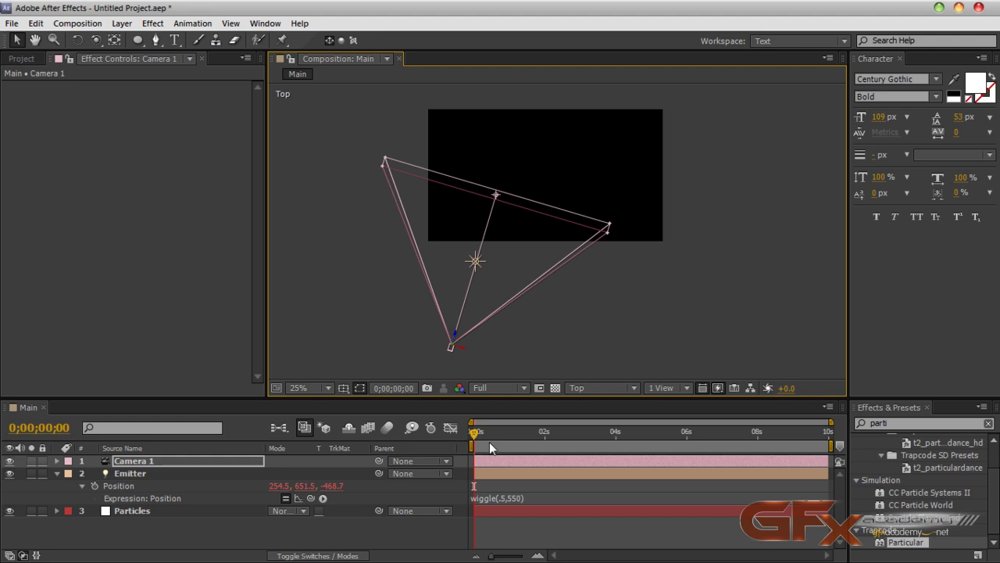
mouse_move(476, 435)
left_mouse_down()
mouse_move(717, 442)
mouse_move(465, 444)
left_mouse_up()
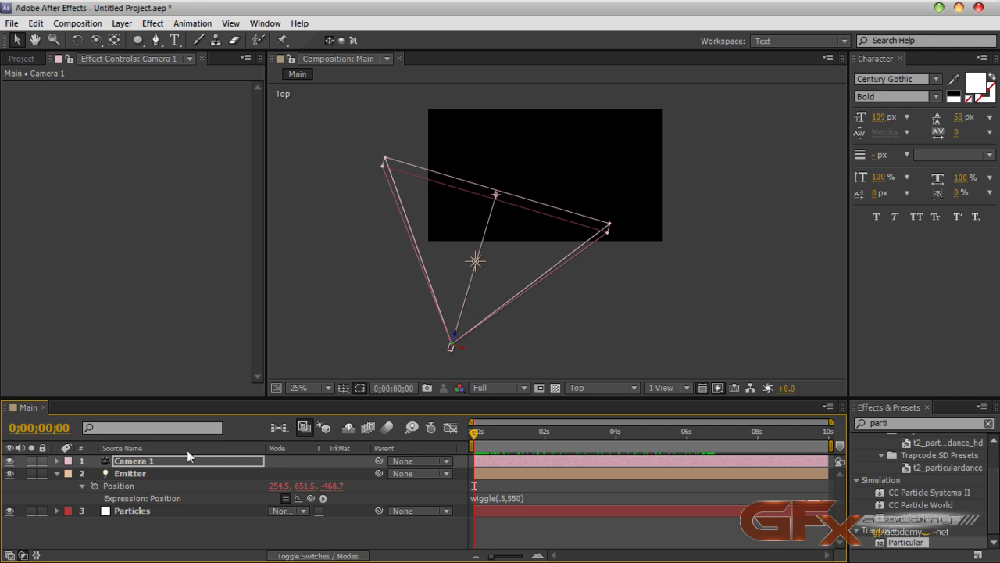
- Link the camera's Point of Interest to the Emitter's position with the expression thisComp.layer("Emitter").transform.position
left_click_drag(197, 399, 197, 318)
left_click(158, 382)
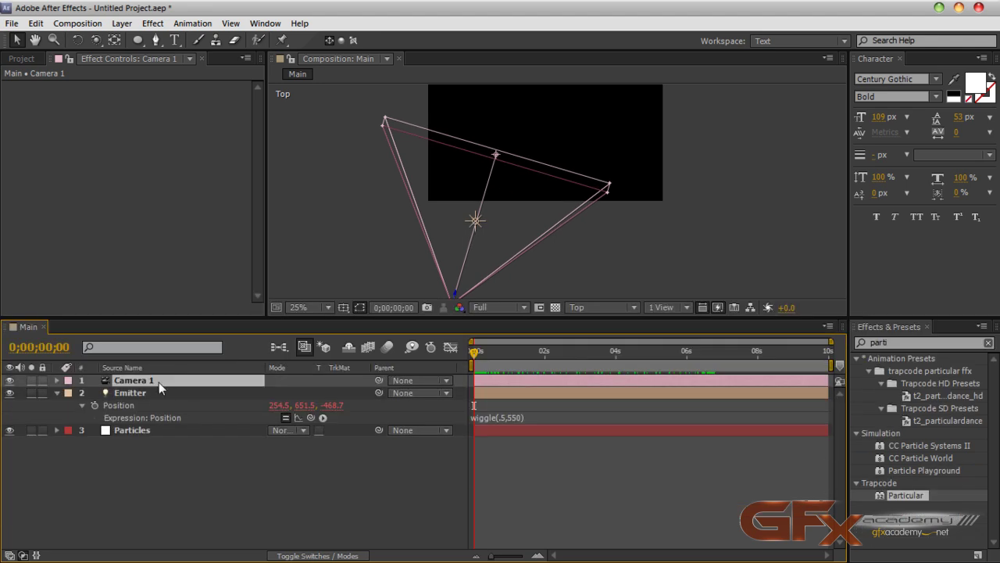
key("a")
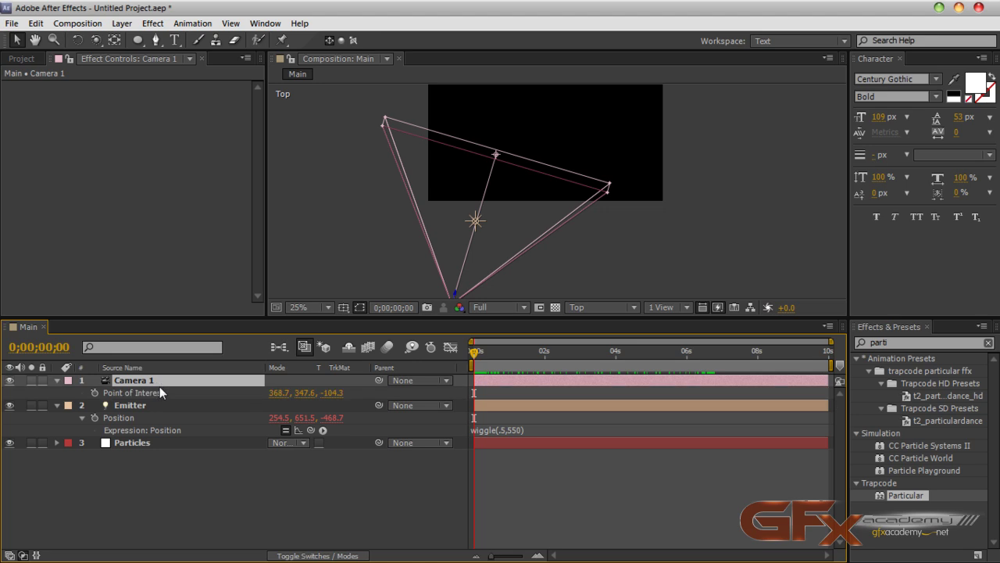
left_click(97, 392, "alt")
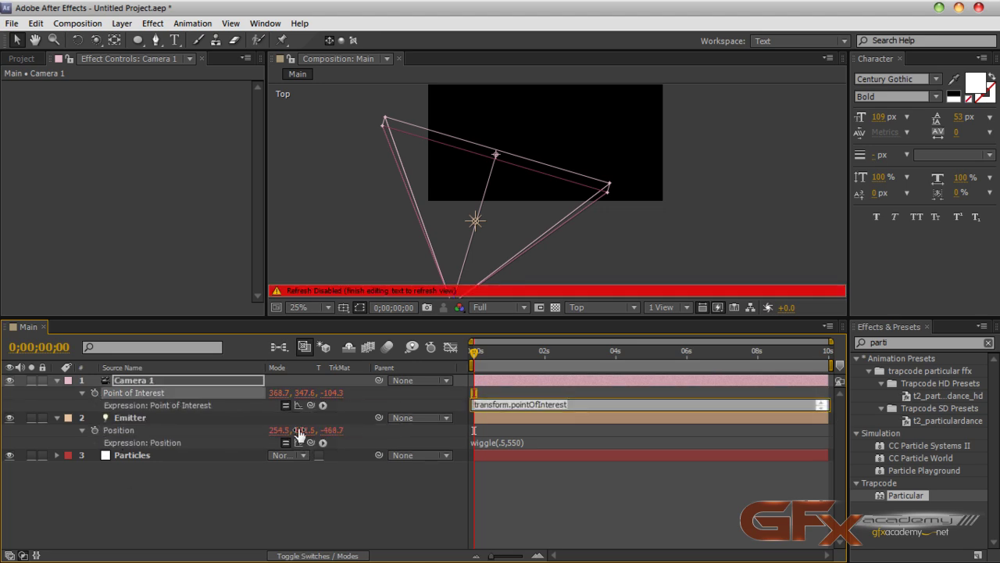
left_click_drag(309, 405, 147, 430)
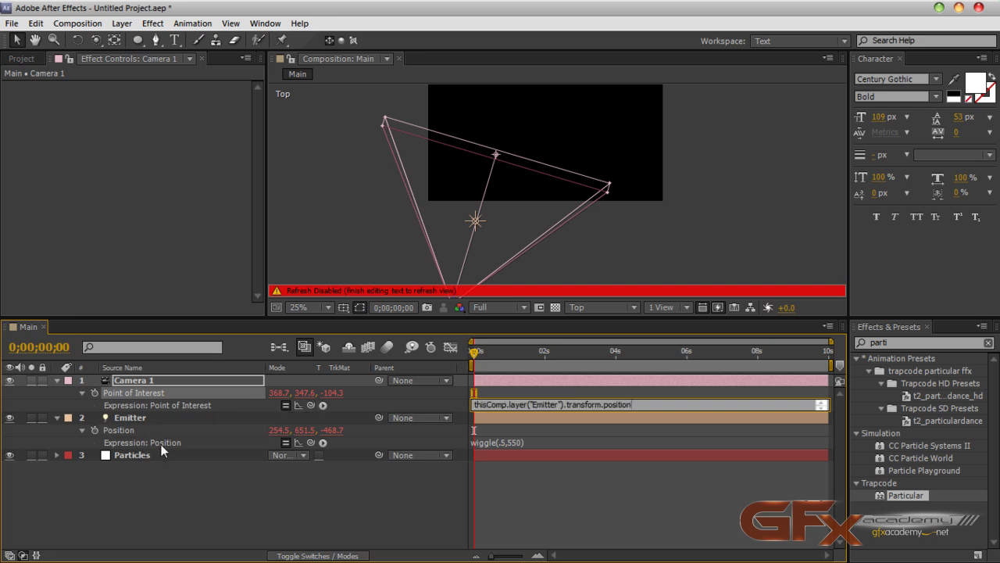
left_click(297, 504)
- Switch back to the Active Camera view at 25% and scrub the timeline to check how the camera follows the emitter
key("comma")
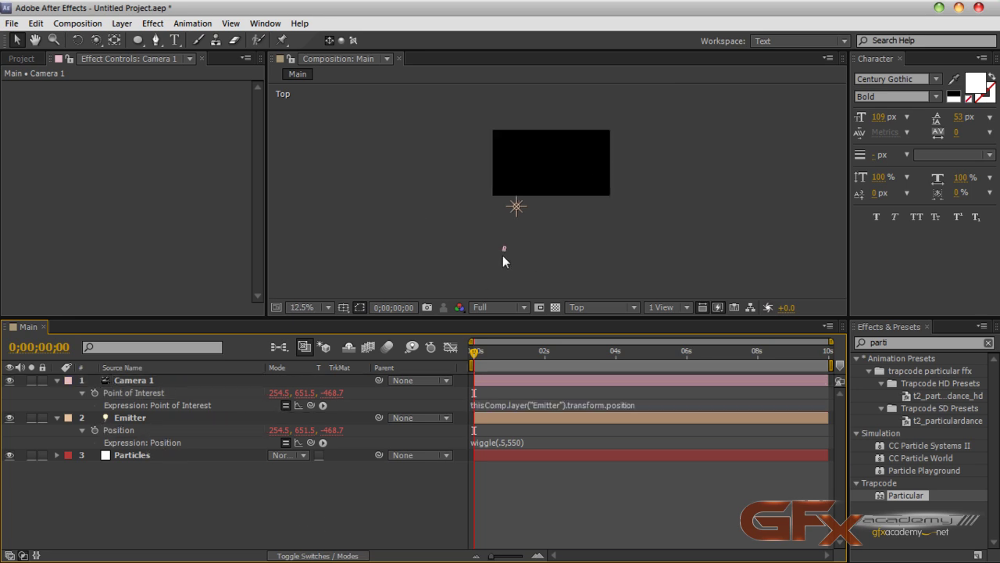
key("period")
key("comma")
left_click_drag(478, 357, 619, 354)
left_click(602, 307)
left_click(603, 262)
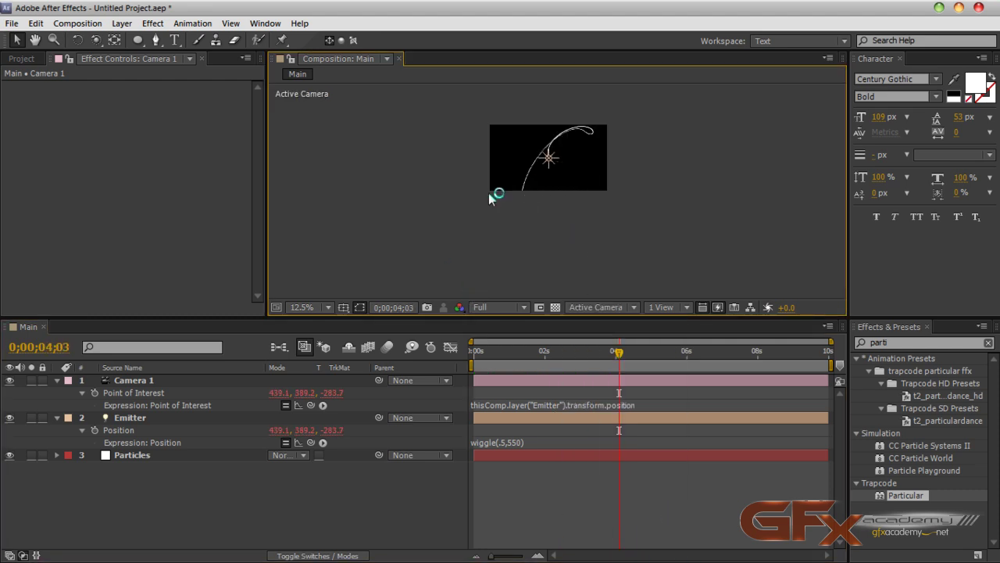
scroll(504, 184, "up", 1)
left_click_drag(509, 188, 507, 229)
left_click_drag(493, 353, 644, 354)
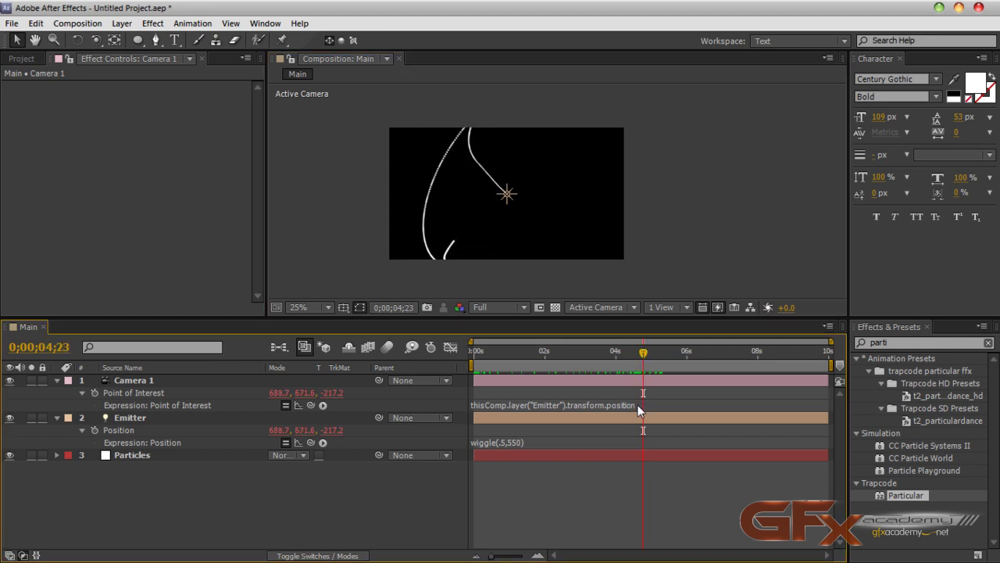
- Offset the camera's Point of Interest expression by +50 and increase the offset to +100
left_click(639, 406)
left_click(650, 405)
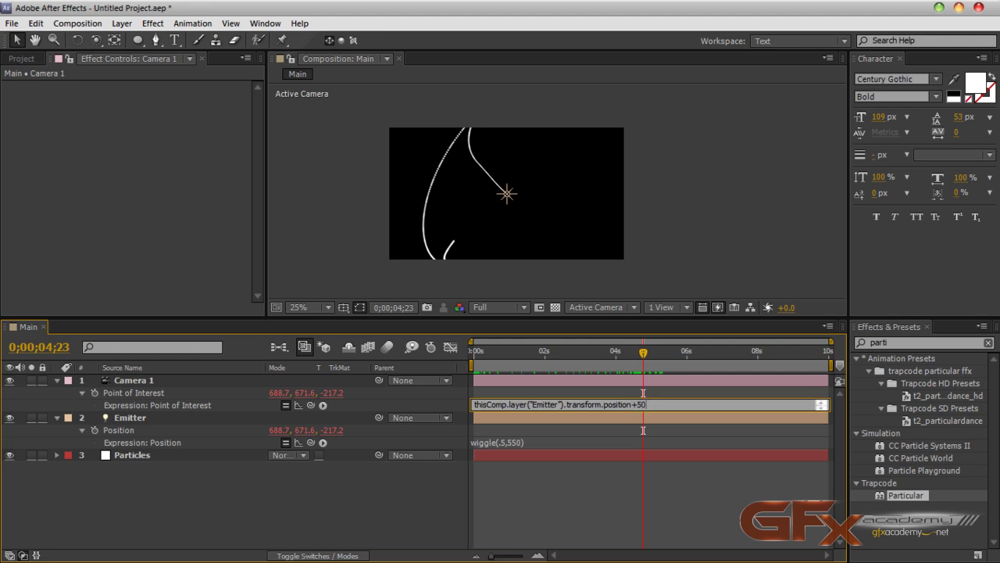
type("+50")
key("KP_Enter")
left_click(660, 403)
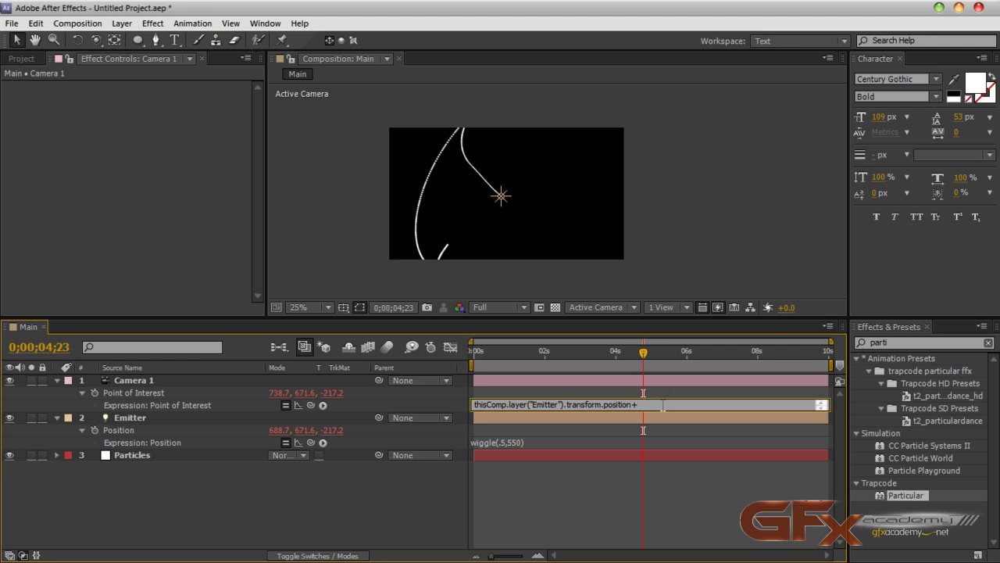
key("KP_Enter")
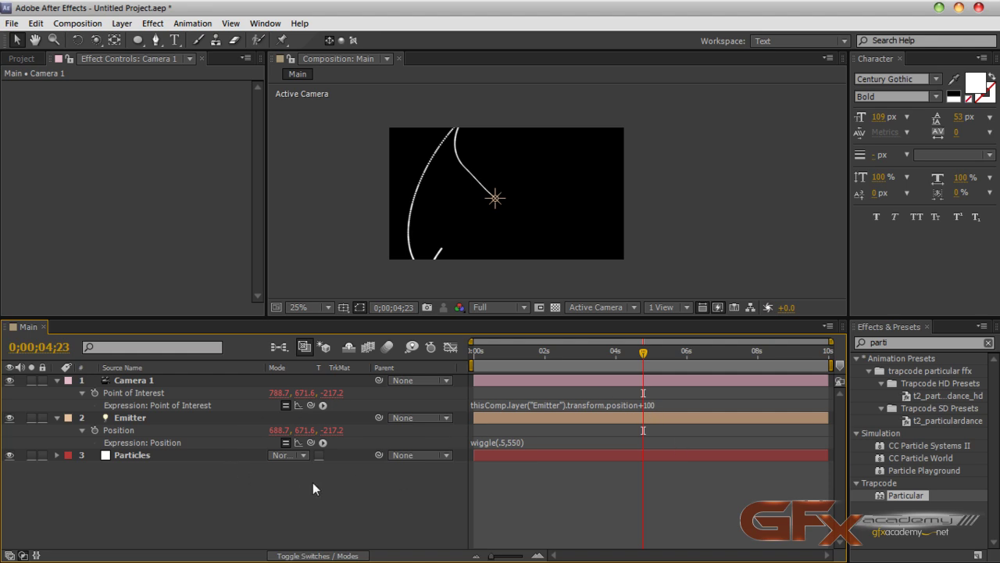
- Add a null object to the composition and return to the first frame
left_click(122, 23)
mouse_move(134, 40)
left_click(437, 102)
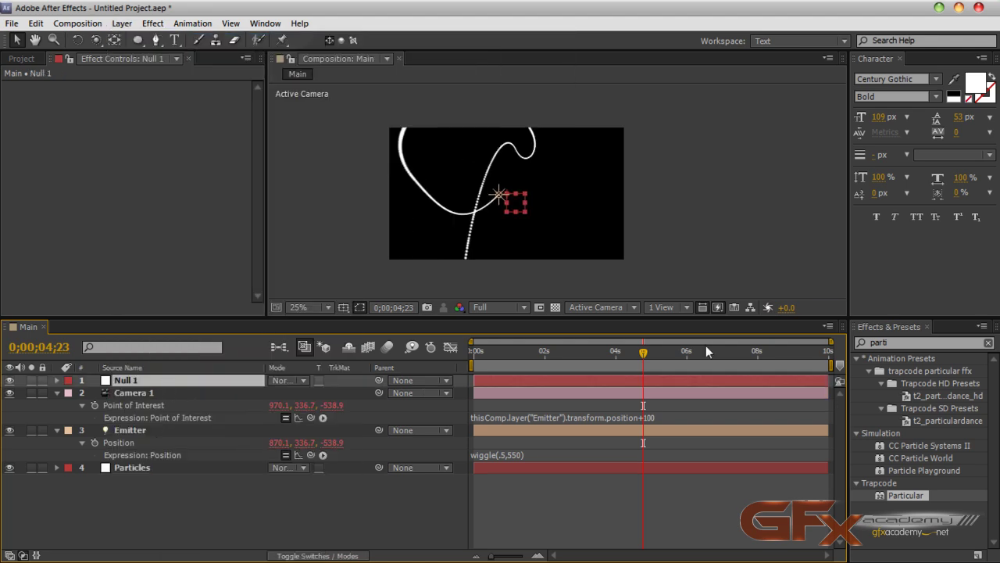
left_click_drag(651, 356, 438, 367)
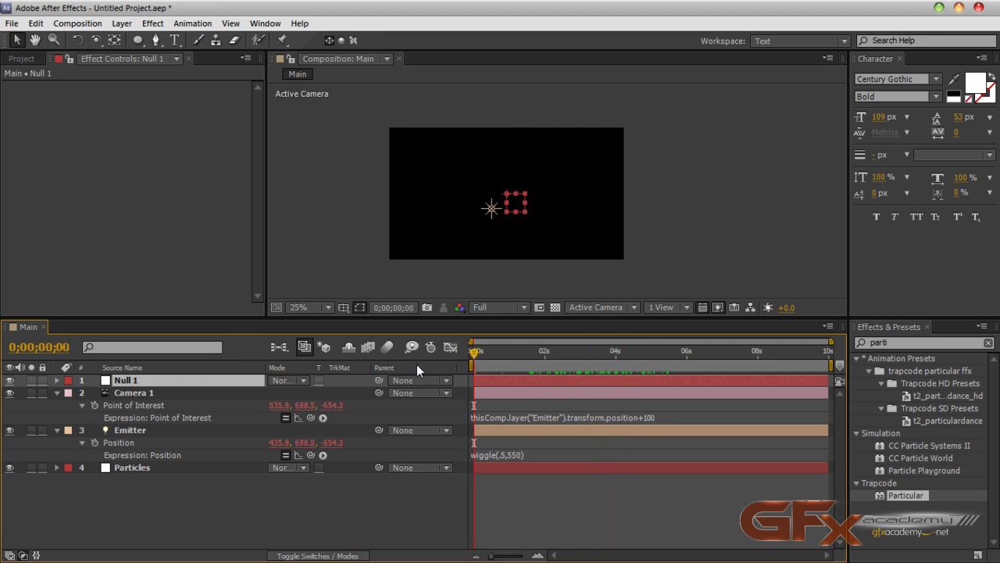
- Apply a Slider Control expression effect to Null 1 and set the upper limit of its slider range to 5000
left_click(122, 24)
mouse_move(152, 23)
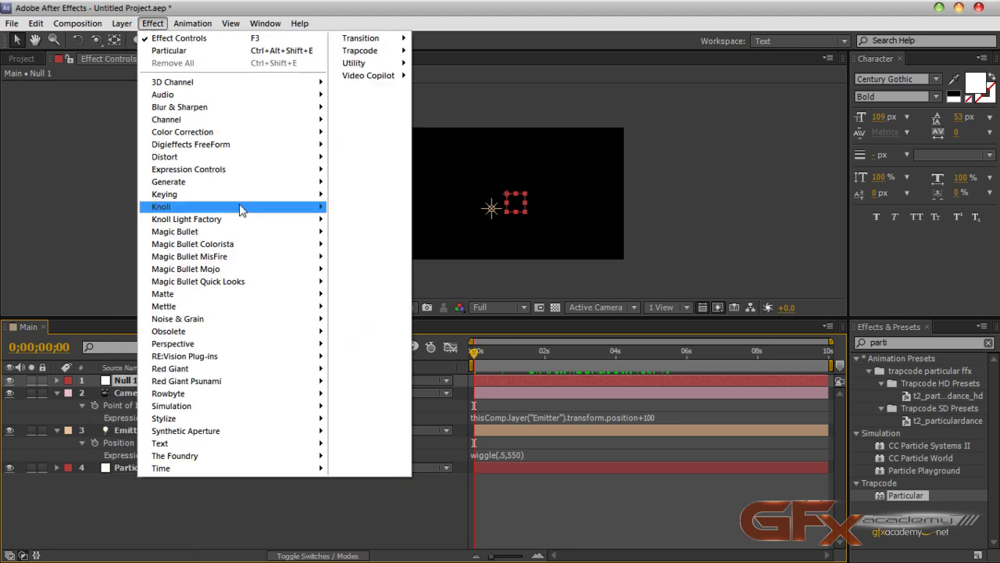
mouse_move(243, 172)
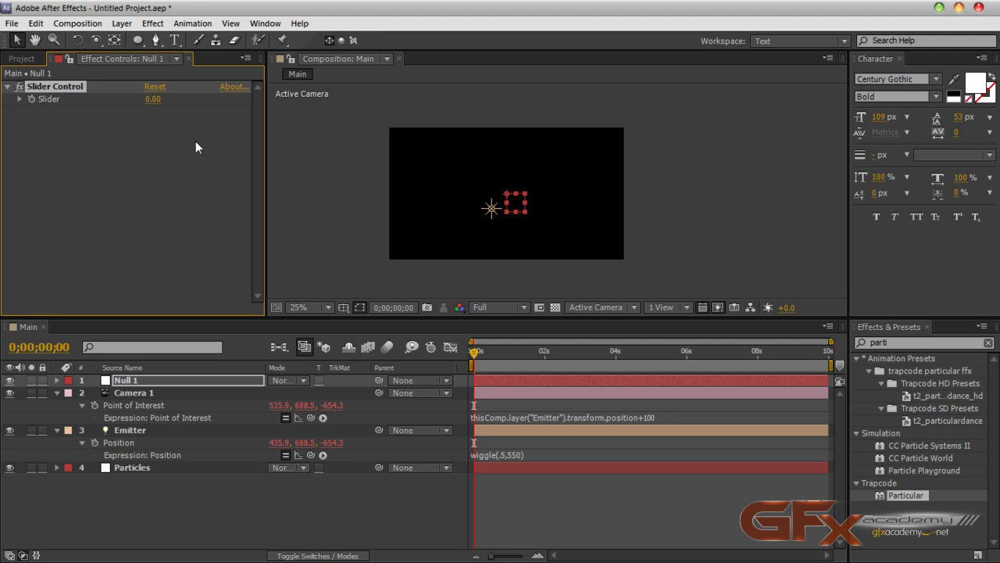
right_click(55, 99)
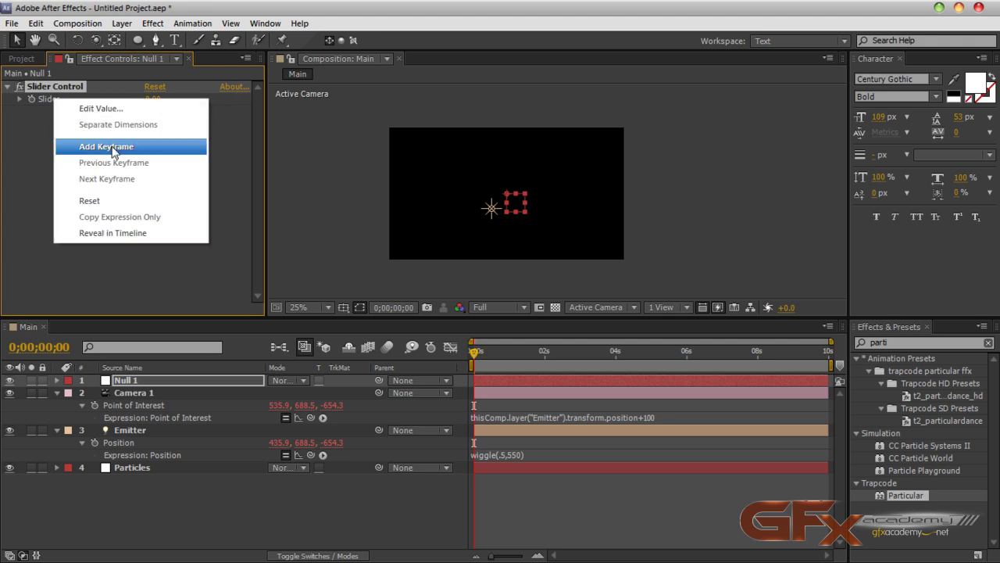
left_click(100, 110)
left_click(543, 286)
type("1")
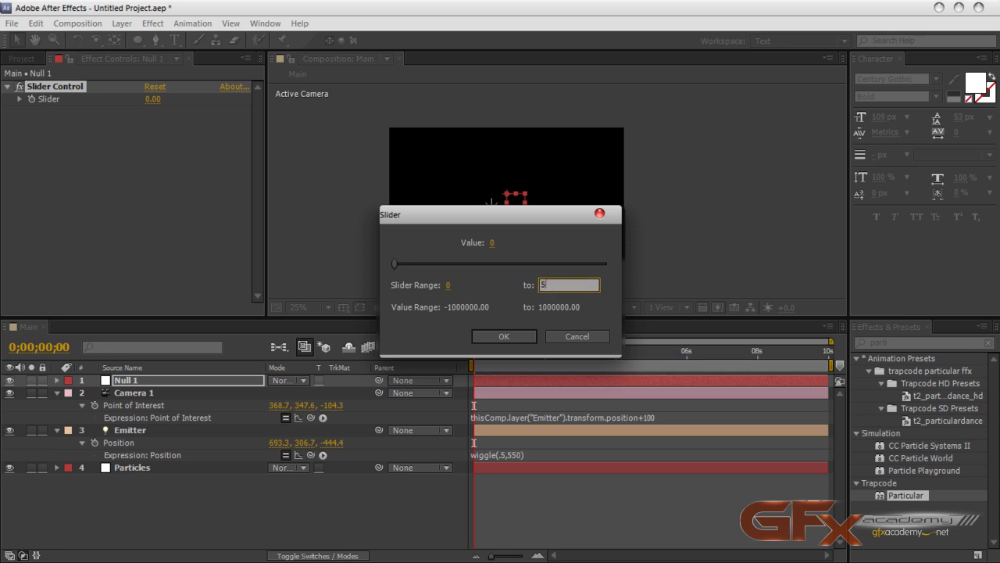
type("000")
key("Return")
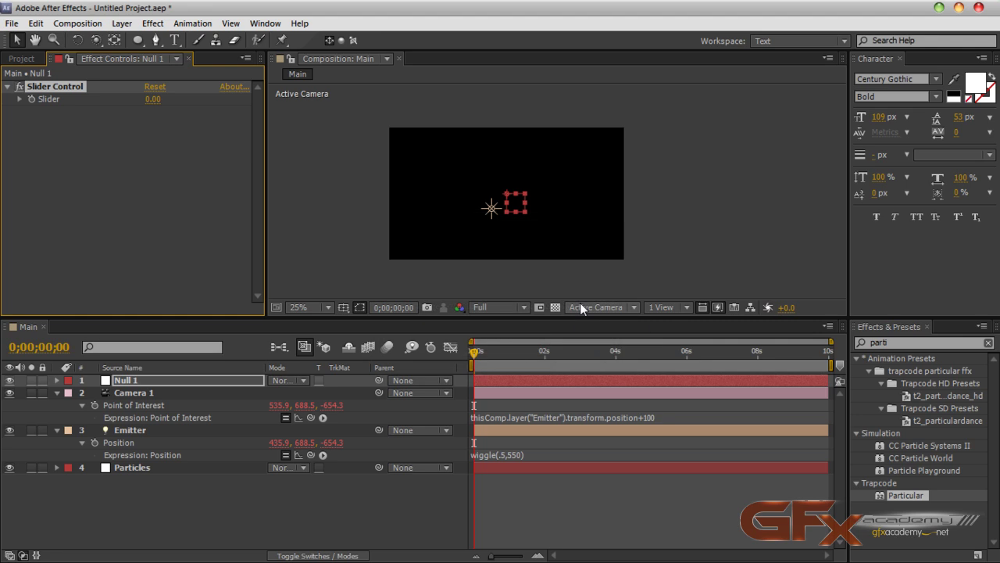
- Scrub the null's Slider value far up and down to test how it responds
left_click_drag(153, 99, 252, 97)
left_click_drag(823, 138, 756, 134)
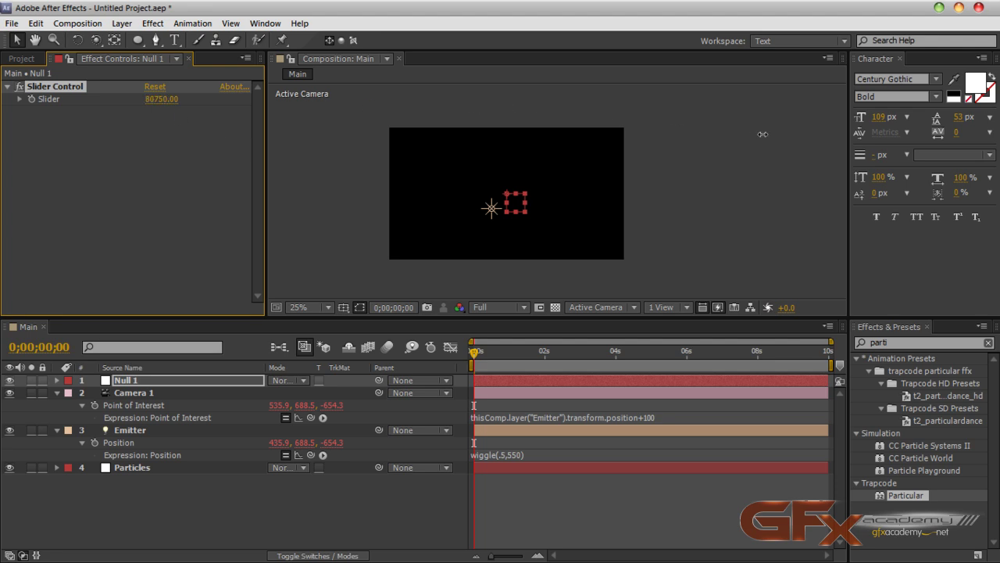
left_click_drag(850, 135, 137, 126)
- Enter 5000 again as the upper slider range limit and set the Slider value to 0
right_click(65, 99)
left_click(125, 108)
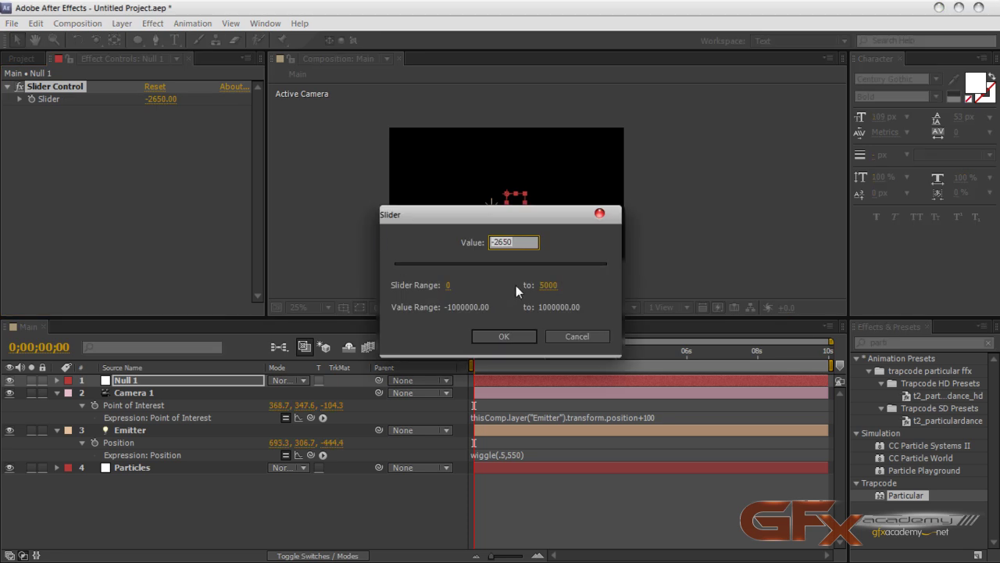
left_click(548, 286)
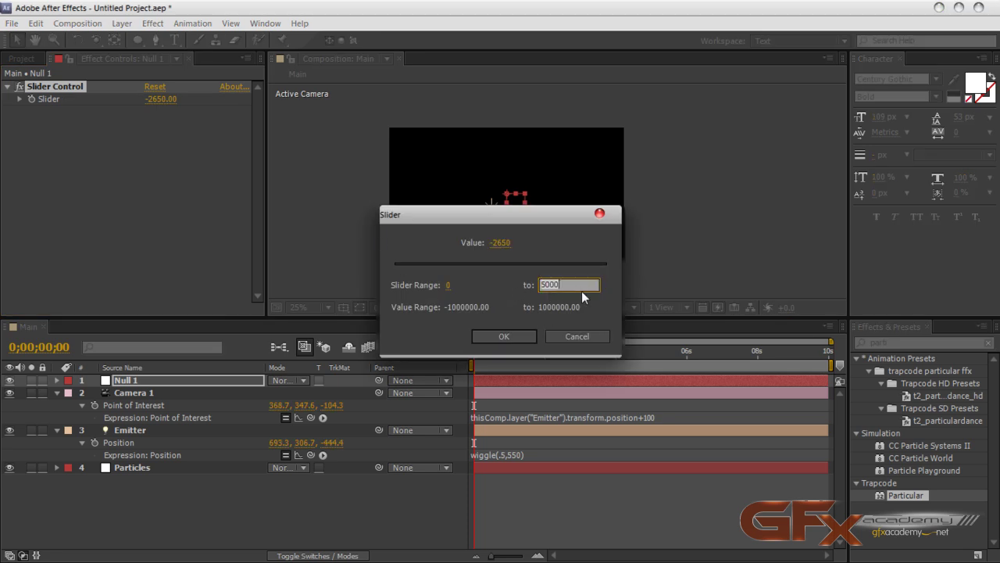
type("50")
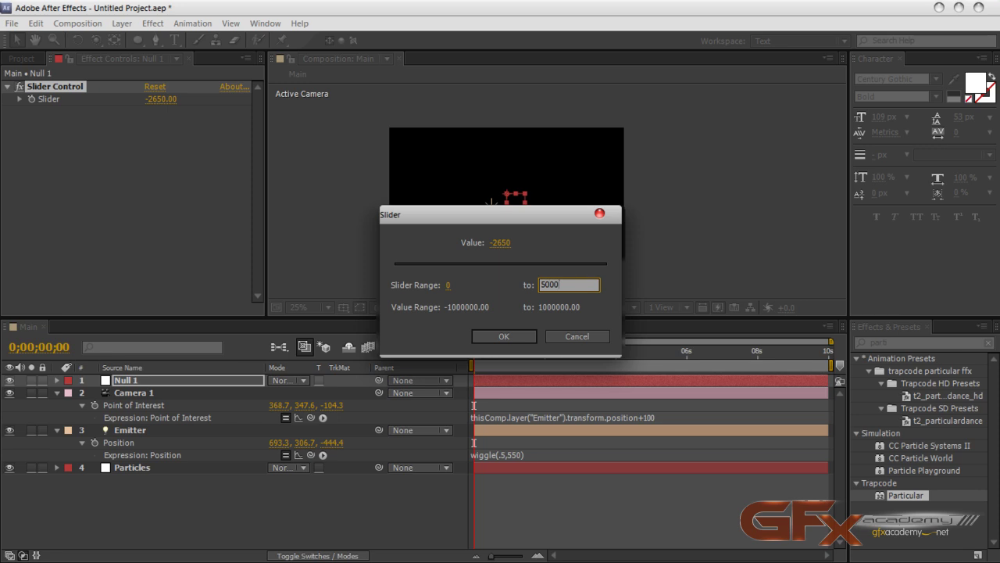
left_click(504, 336)
left_click(159, 99)
type("0")
key("Return")
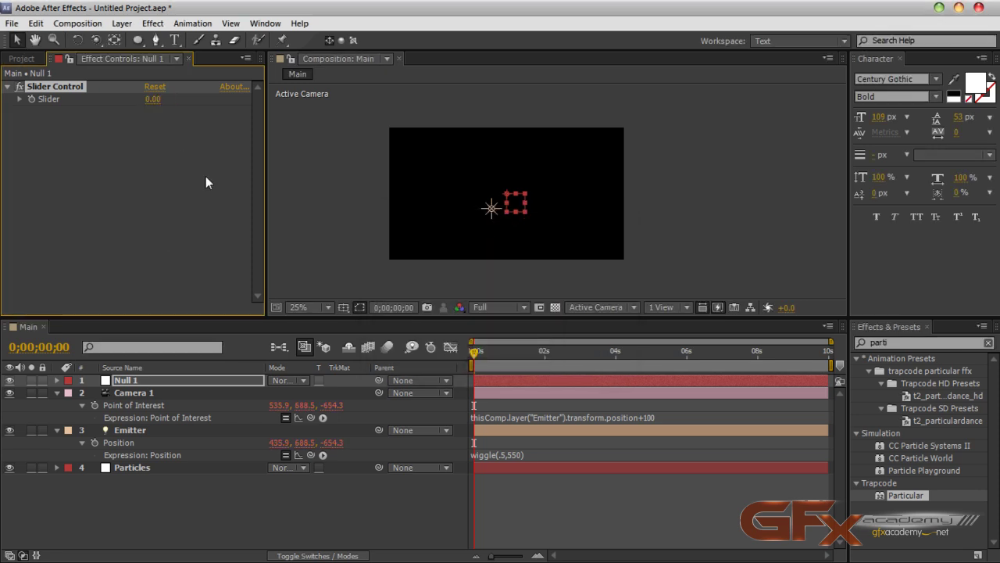
- Expand the Slider property, run its slider across the range to test it, and collapse it
left_click_drag(152, 99, 26, 106)
left_click(20, 100)
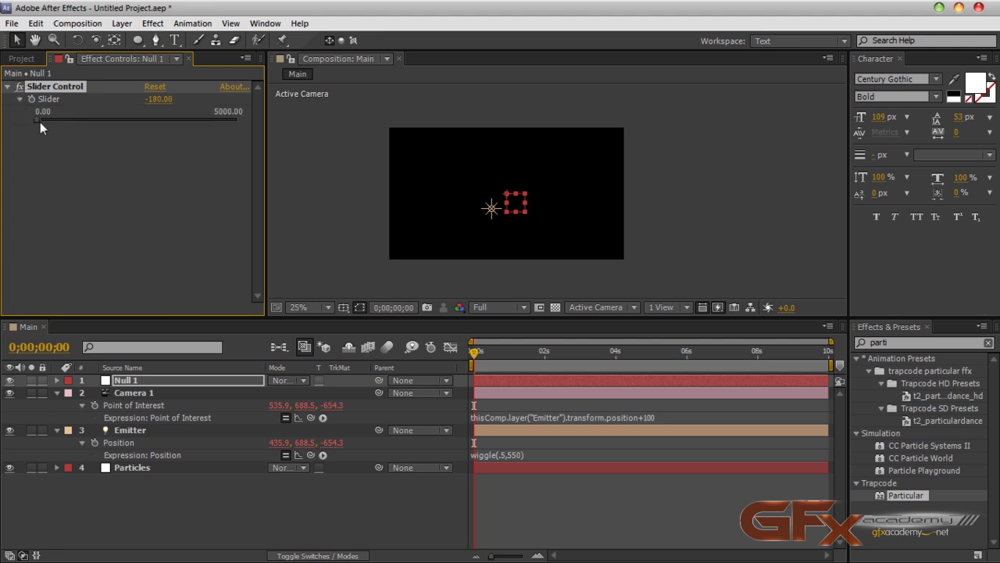
left_click_drag(366, 124, 276, 123)
left_click_drag(232, 121, 5, 125)
left_click(19, 99)
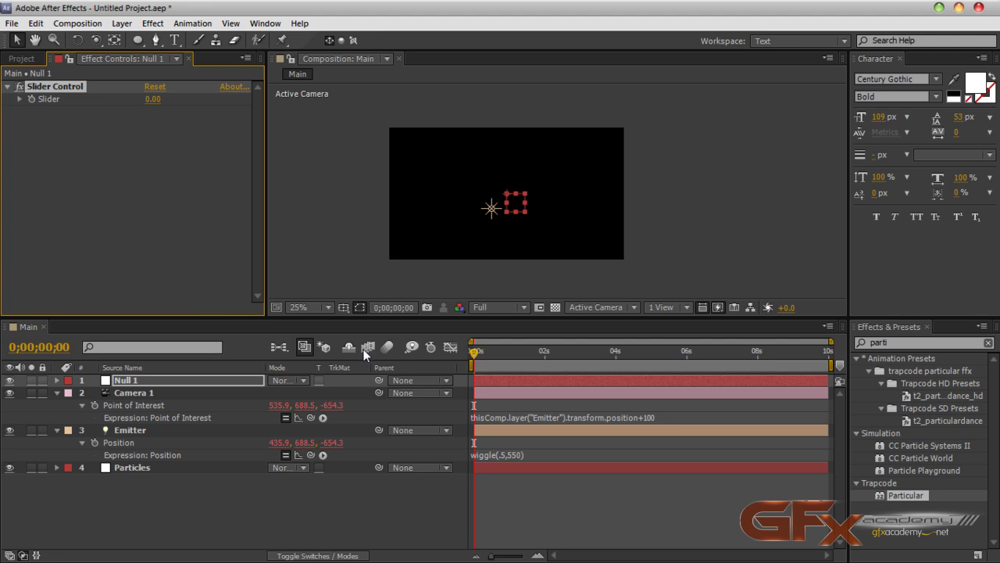
- Try adding an expression to the null's Slider property and delete its expression text
left_click(652, 419)
left_click(648, 417)
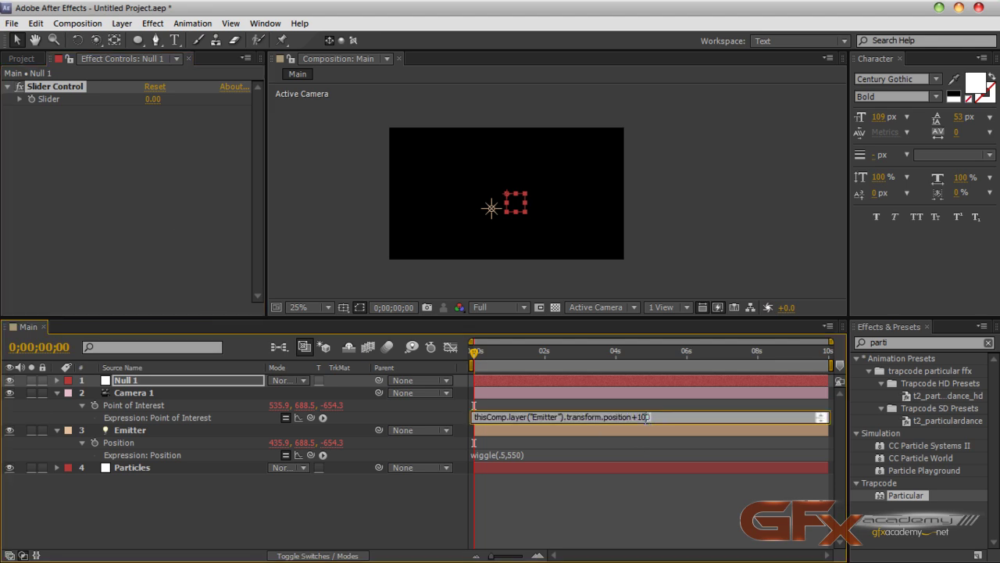
left_click(32, 99, "alt")
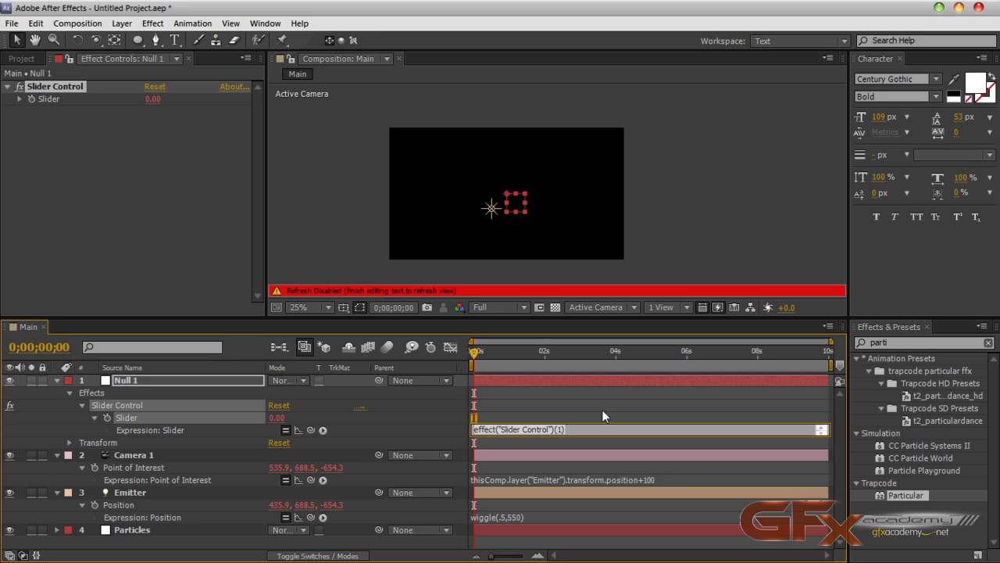
key("ctrl+a")
key("BackSpace")
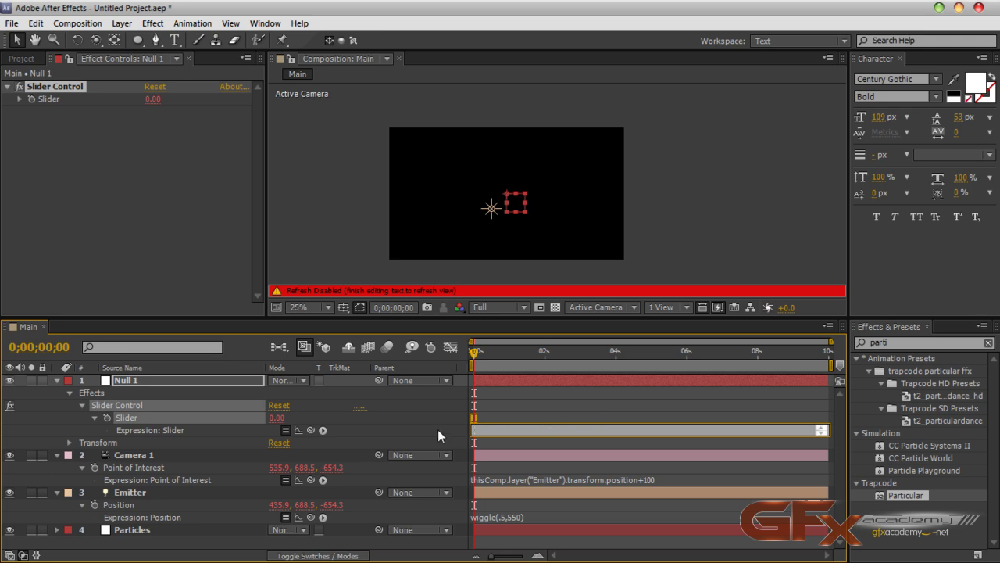
left_click(437, 429)
- Remove the camera's Point of Interest expression and add a fresh default expression, transform.pointOfInterest
left_click(688, 467)
left_click(687, 466)
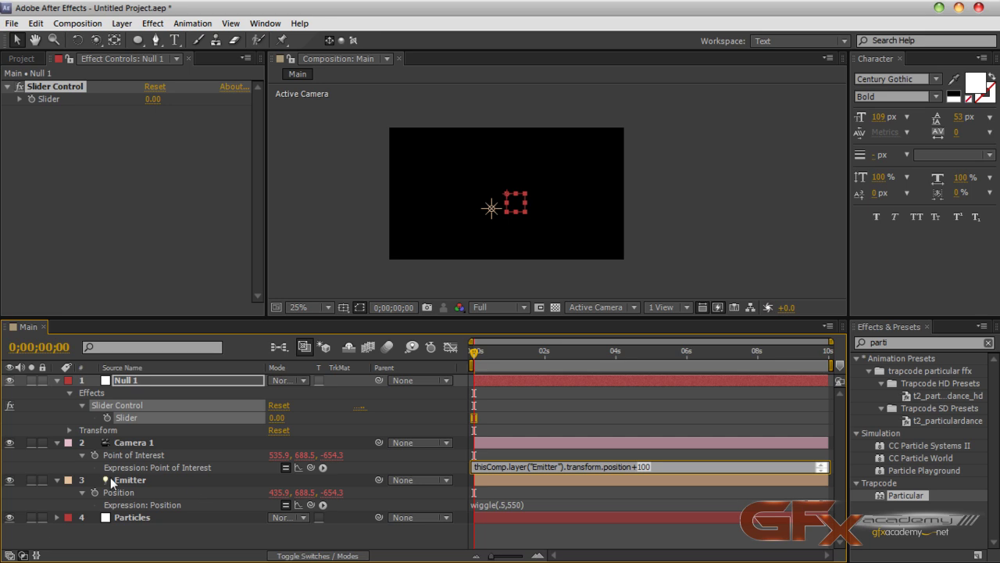
left_click(97, 456, "alt")
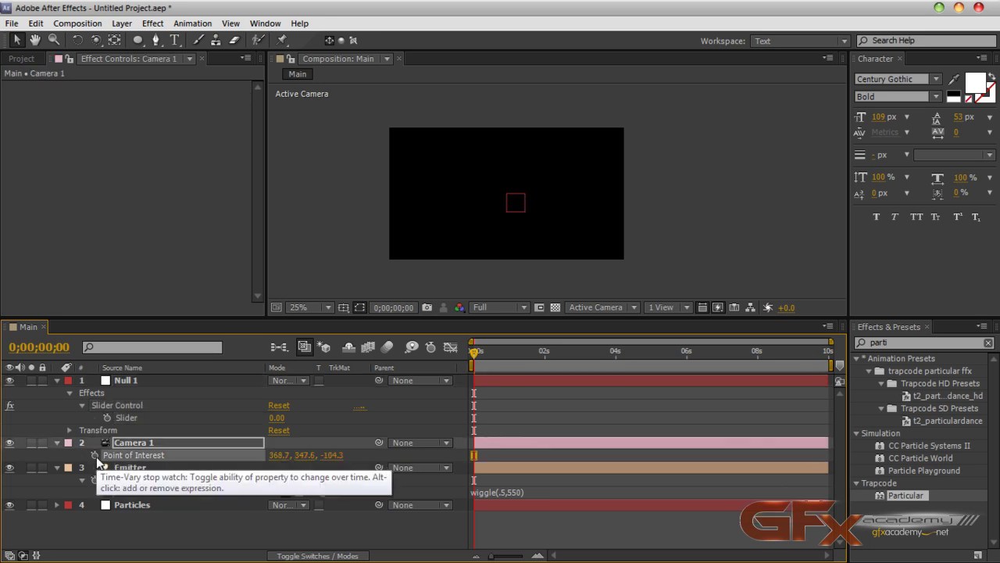
left_click(95, 455, "alt")
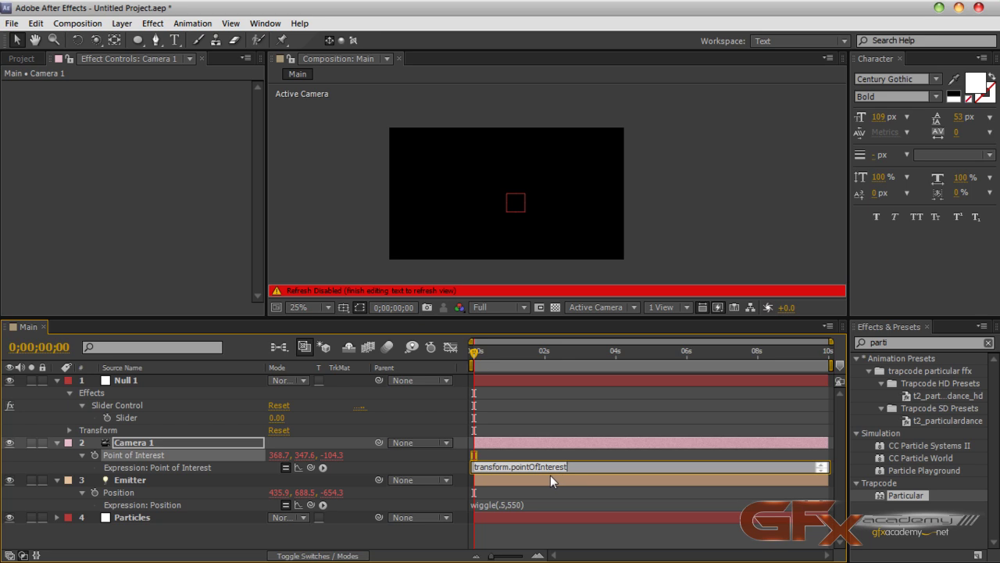
left_click(552, 537)
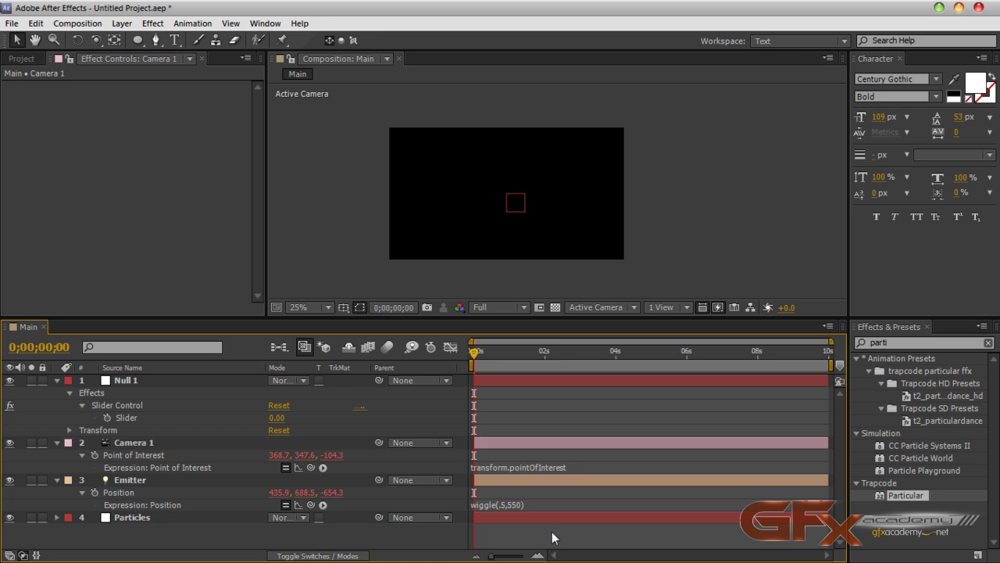
- Undo the recent expression and slider changes back to the newly added null without effects
key("ctrl+z")
key("ctrl+z")
key("ctrl+z")
key("ctrl+z")
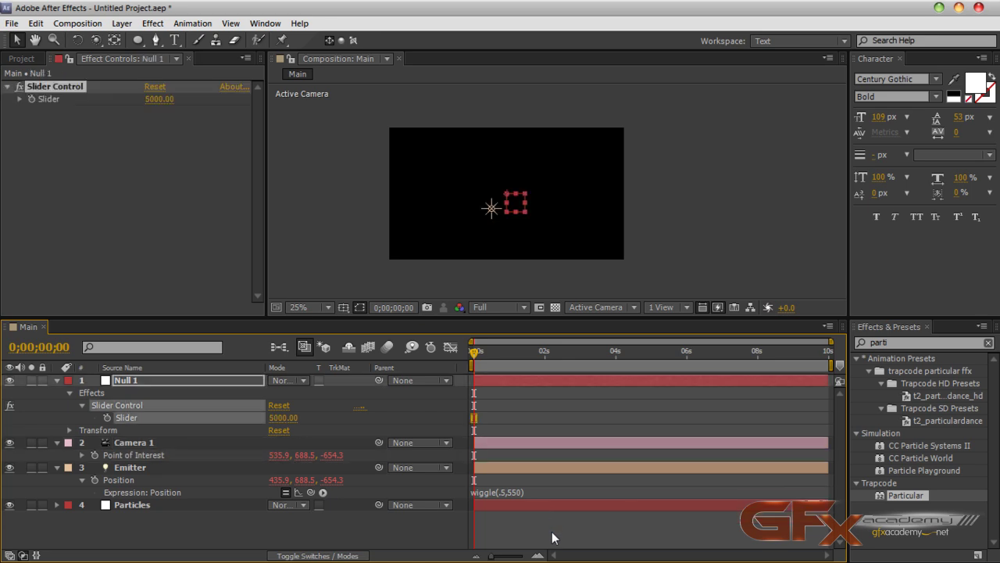
key("ctrl+z")
key("ctrl+z")
key("ctrl+z")
key("ctrl+z")
key("ctrl+z")
key("ctrl+z")
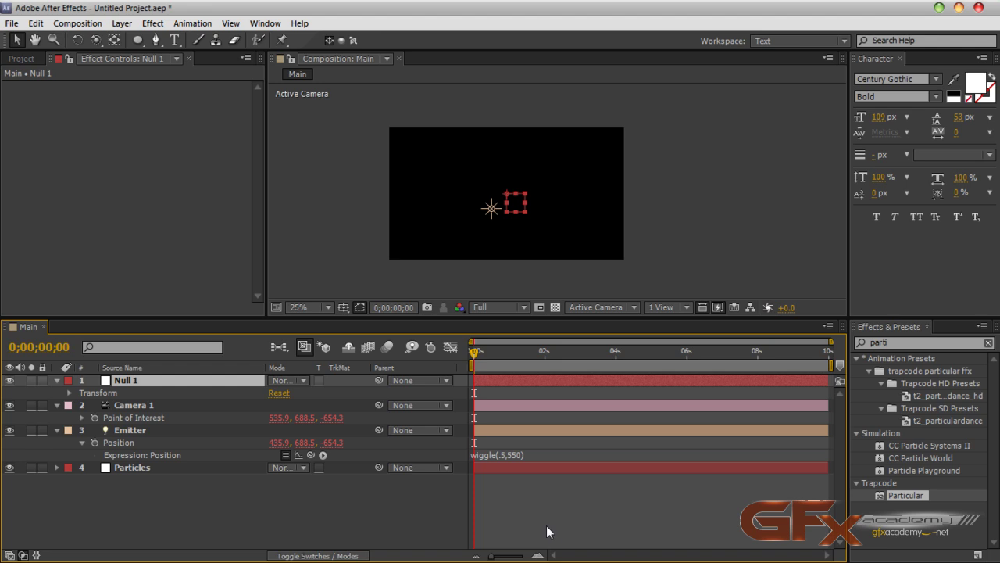
- Redo applying the Slider Control to Null 1 and check its slider range settings
left_click(36, 23)
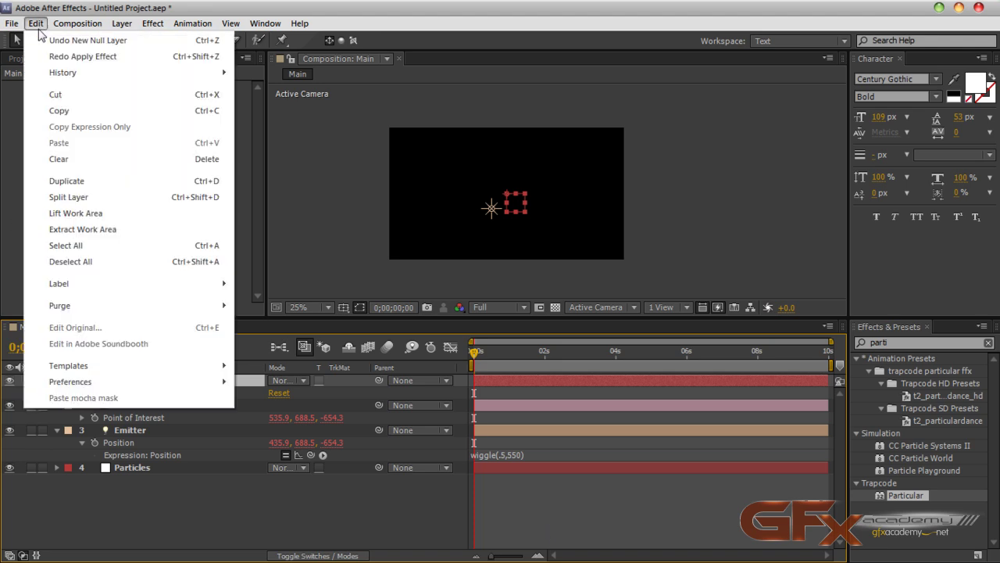
left_click(121, 57)
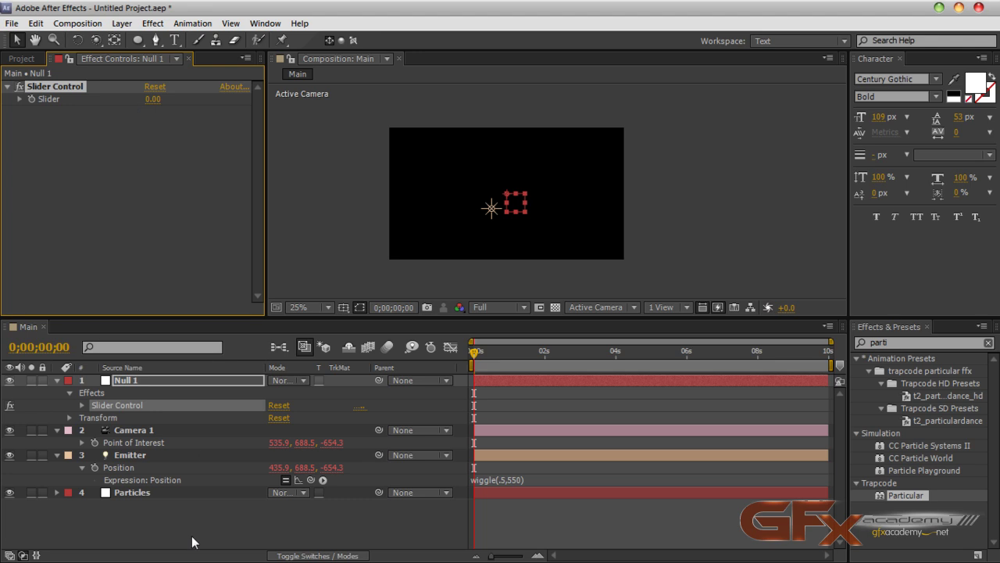
key("ctrl+shift+z")
key("ctrl+shift+z")
key("ctrl+z")
right_click(74, 107)
left_click(88, 108)
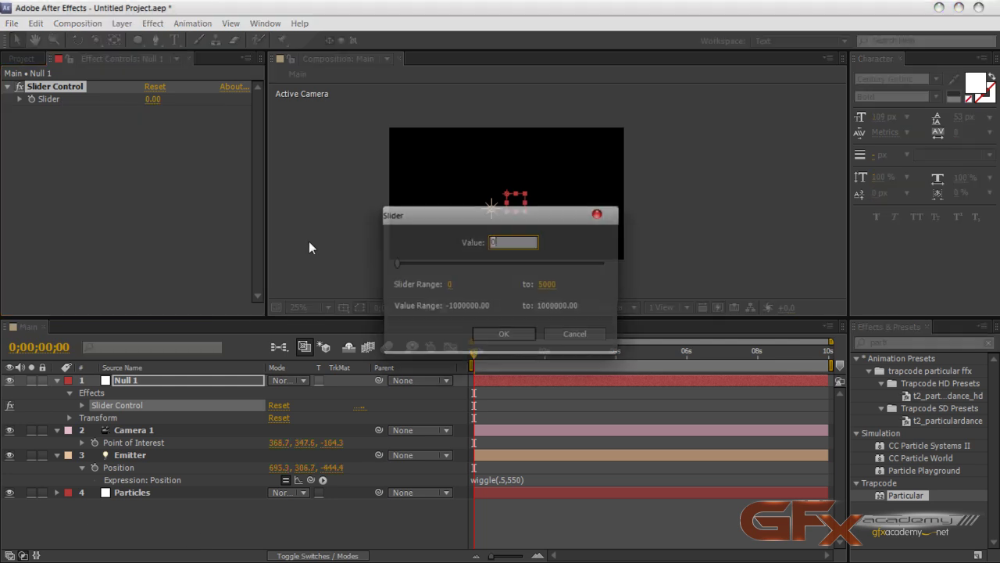
left_click(575, 335)
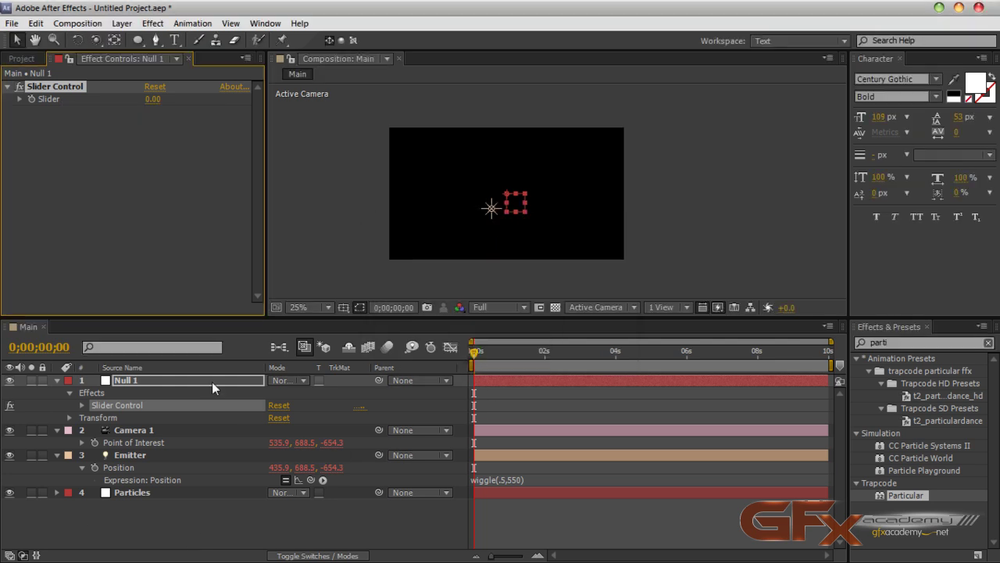
- Replace the 100 offset in Camera 1's Point of Interest expression with a link to the Slider of Null 1's Slider Control
left_click(161, 432)
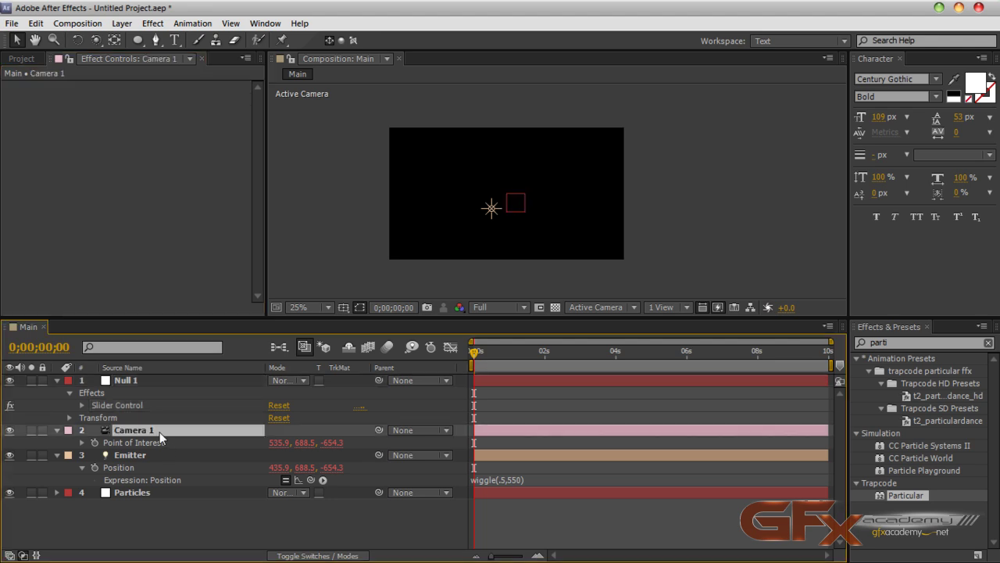
key("u")
key("u")
key("u")
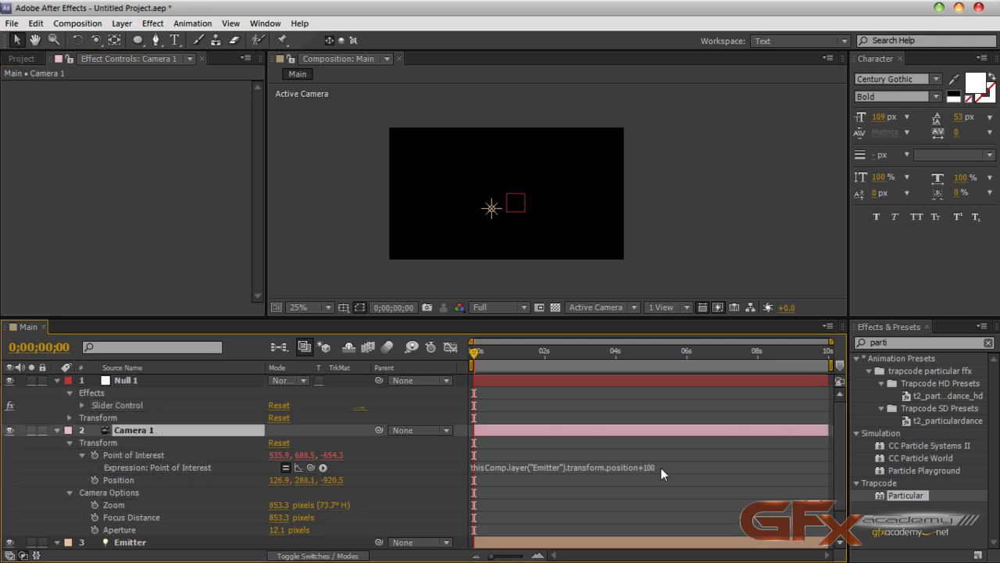
left_click(661, 467)
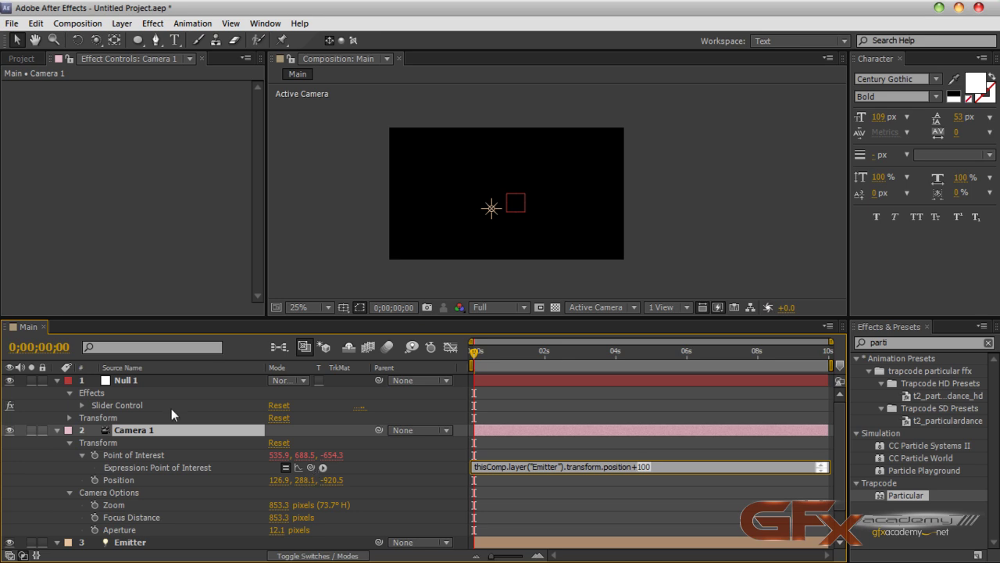
left_click(159, 379)
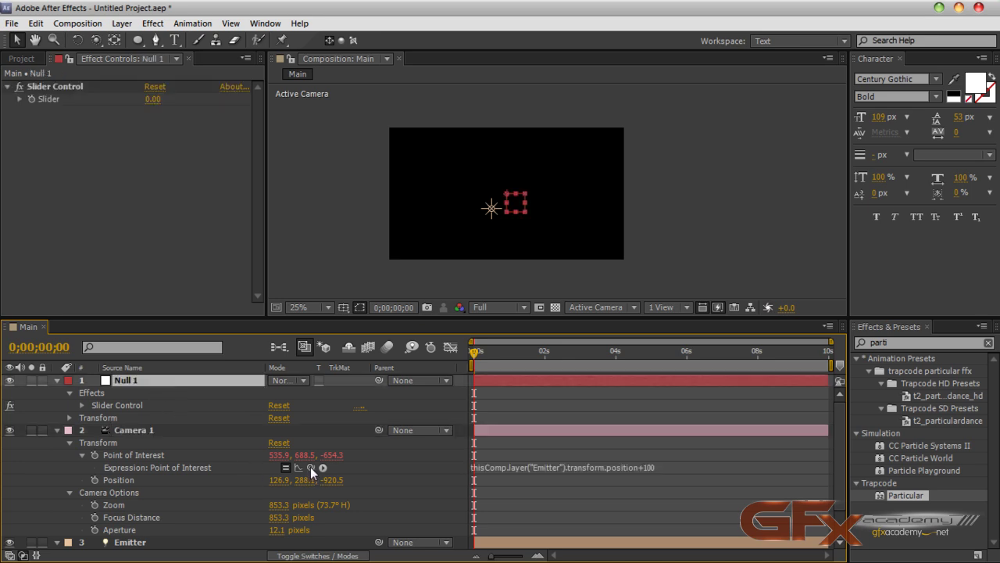
left_click(655, 468)
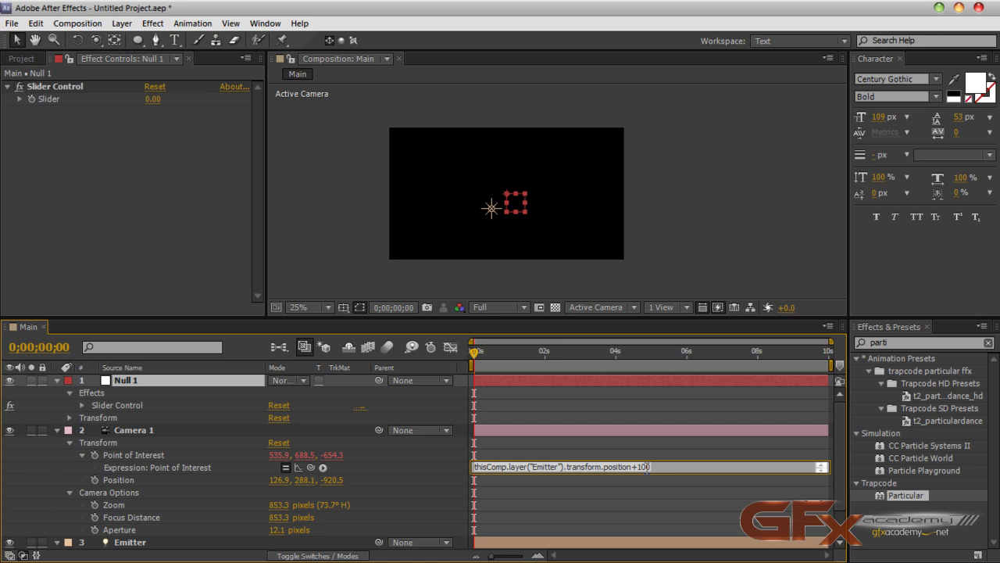
left_click_drag(657, 468, 639, 469)
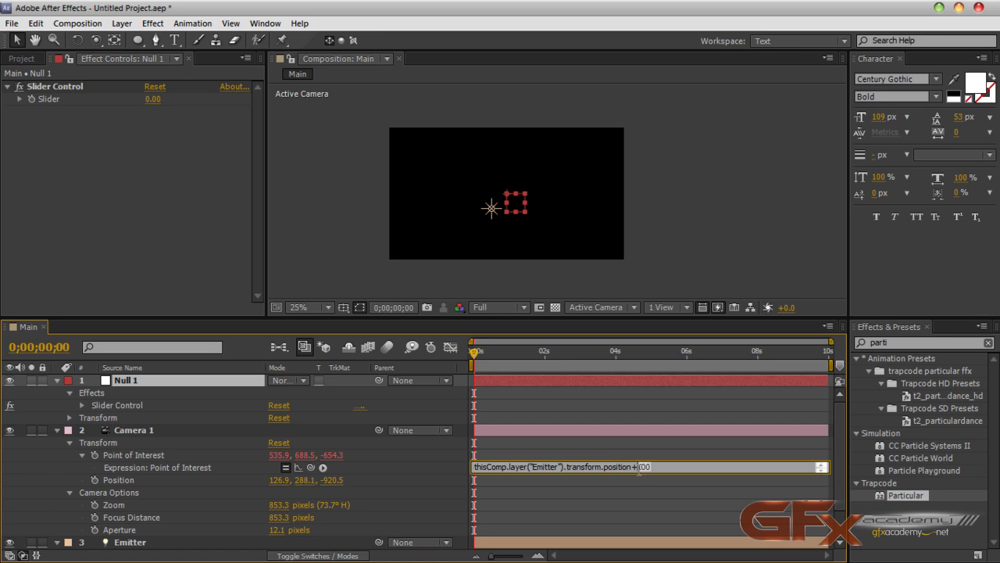
left_click_drag(320, 467, 50, 98)
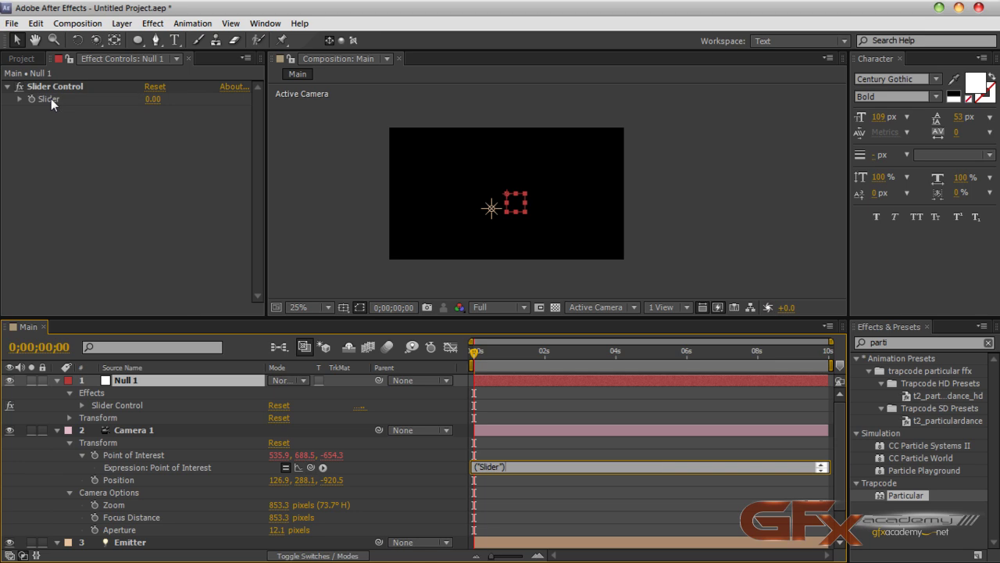
left_click(589, 472)
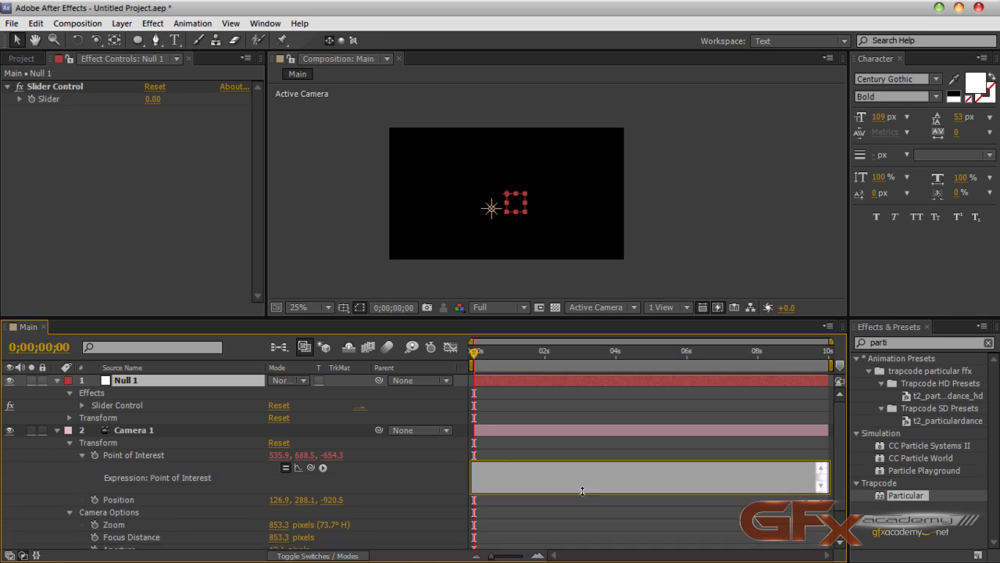
left_click(574, 505)
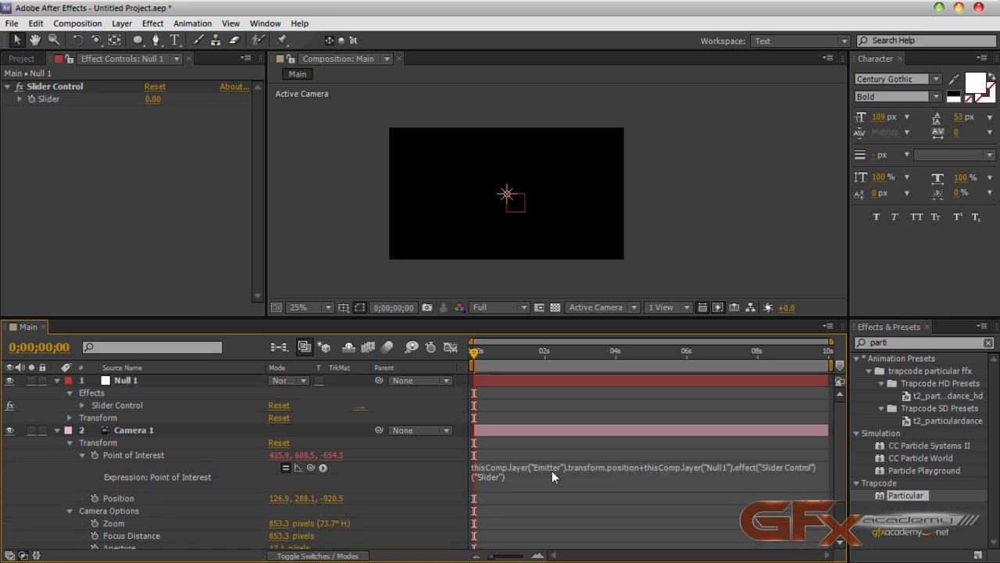
- Collapse the properties of the Null 1, Camera 1 and Emitter layers
left_click(57, 380)
left_click(56, 393)
left_click(56, 406)
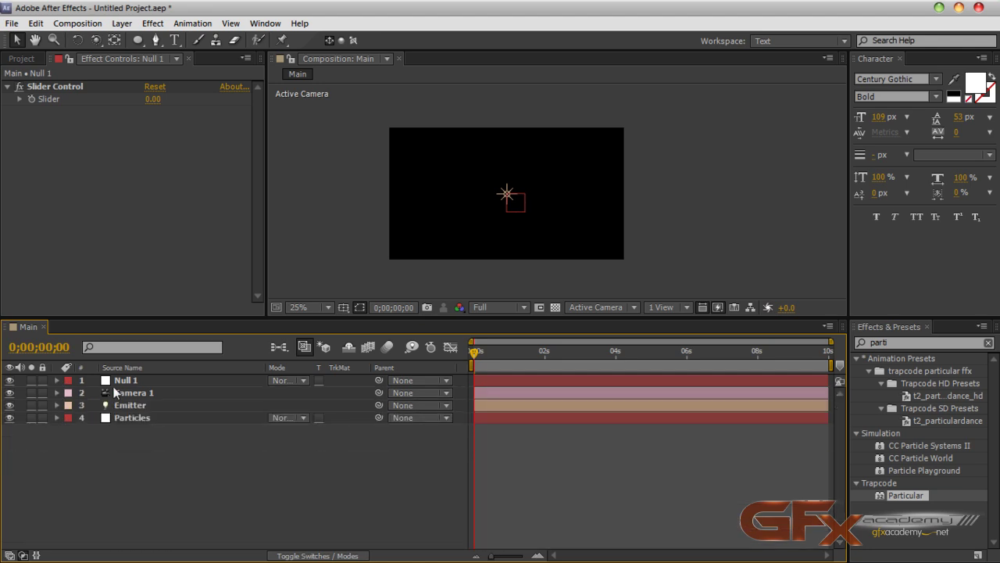
- Preview the streak at 0;00;03;02 and try a different Slider value on Null 1
left_click(119, 381)
left_click_drag(474, 355, 582, 357)
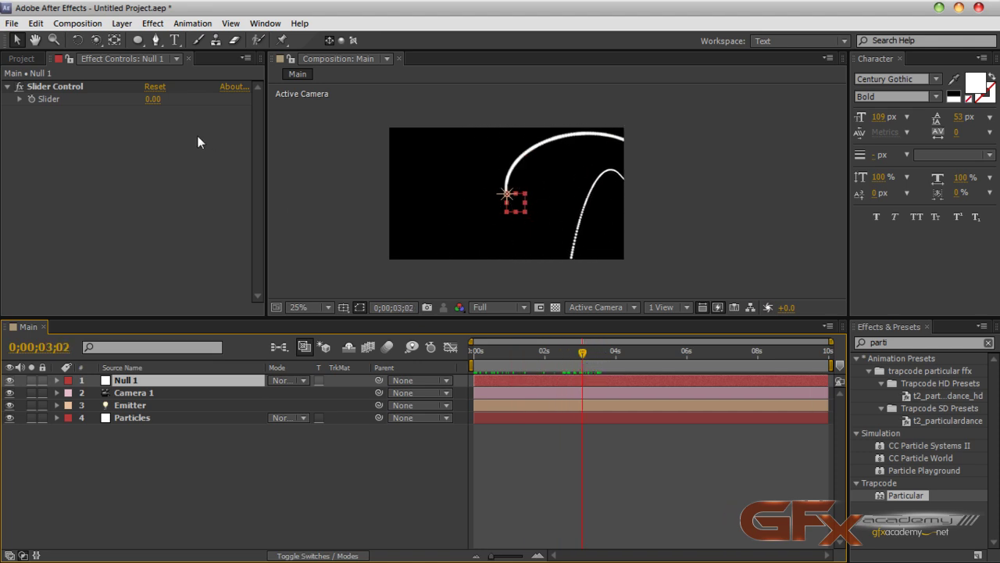
mouse_move(152, 99)
left_mouse_down()
mouse_move(191, 103)
mouse_move(160, 106)
left_mouse_up()
- Orbit Camera 1 around the particle streaks and enlarge the composition viewer
left_click(183, 393)
left_click(96, 40)
left_click_drag(467, 227, 422, 218)
left_click_drag(426, 317, 426, 360)
left_click_drag(482, 398, 568, 406)
left_click_drag(529, 256, 523, 255)
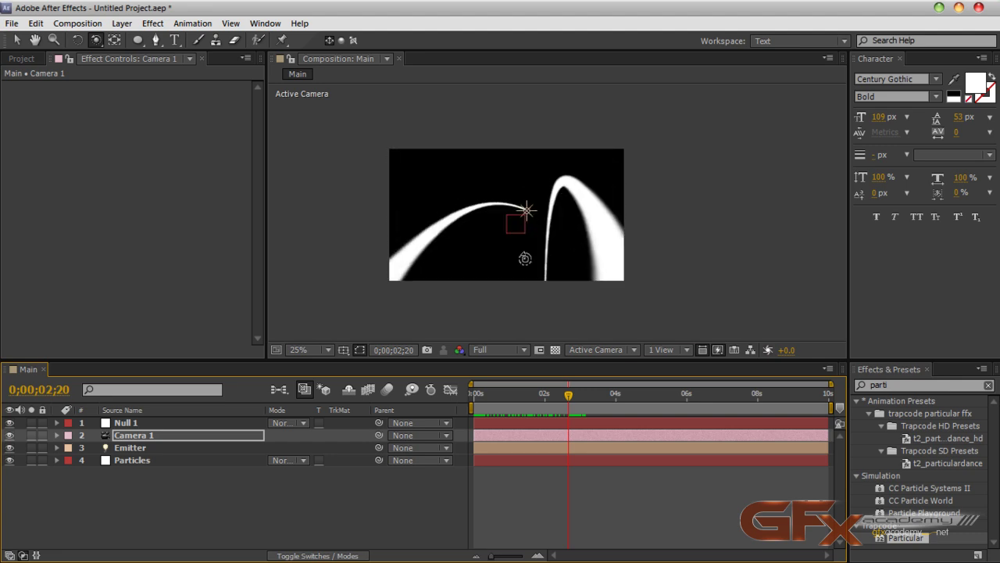
- Try Null 1's Slider at 350, settle on -150, and preview the animation at 0;00;02;14
left_click(234, 425)
left_click_drag(156, 100, 196, 138)
left_click_drag(491, 398, 606, 403)
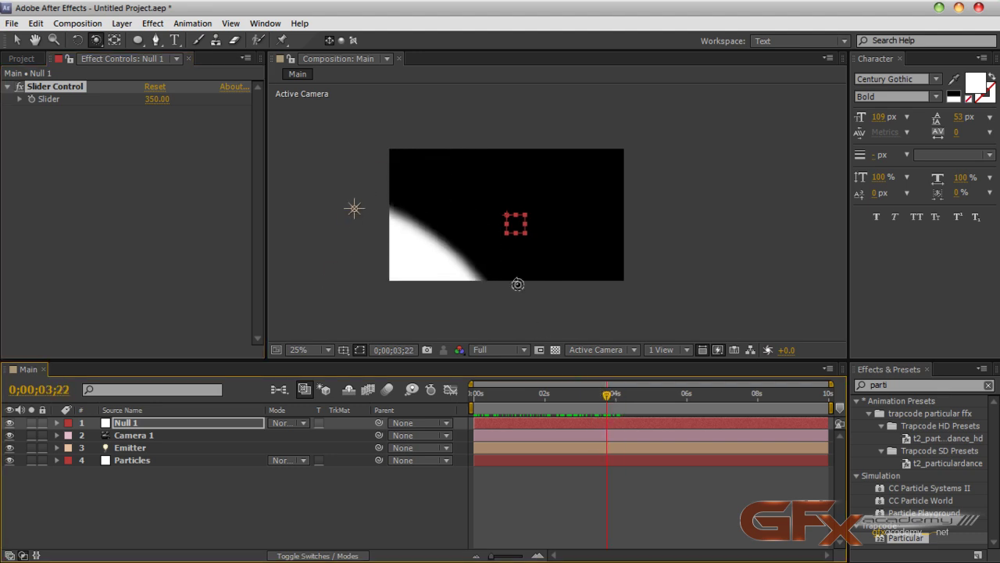
left_click_drag(158, 108, 127, 102)
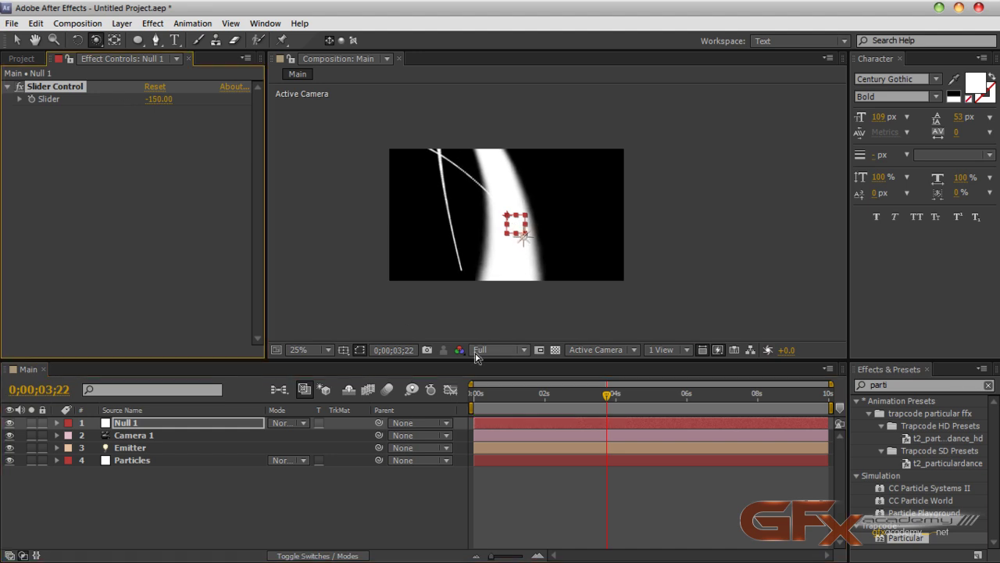
left_click_drag(606, 402, 560, 408)
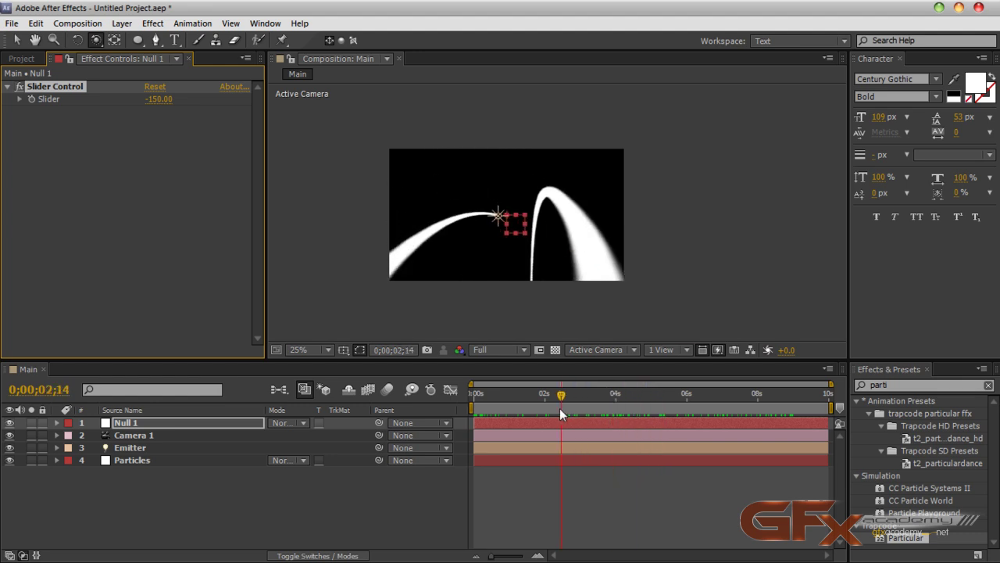
left_click(293, 492)
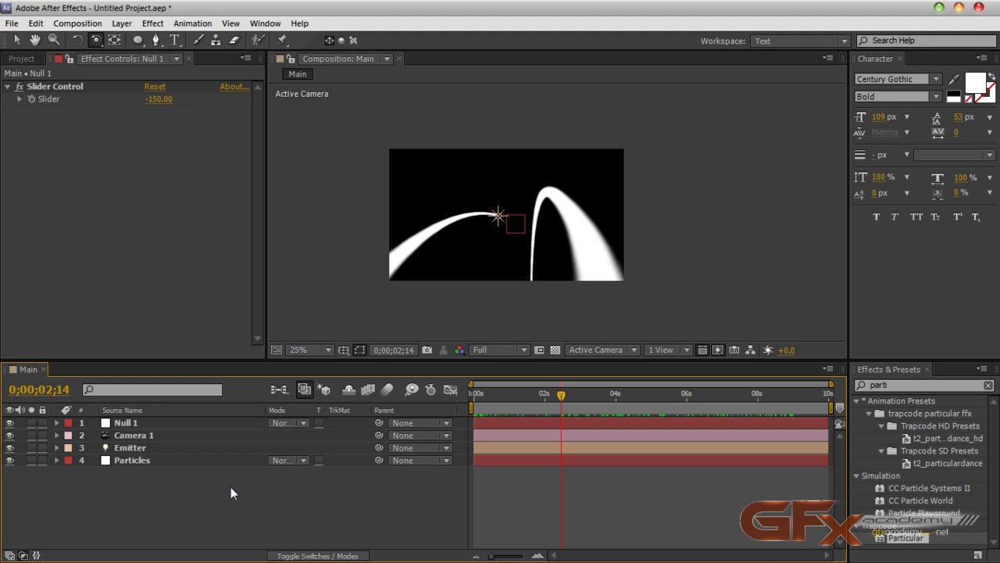
- Rename the Null 1 layer as CamControler
left_click(125, 422)
key("Return")
type("CamControler")
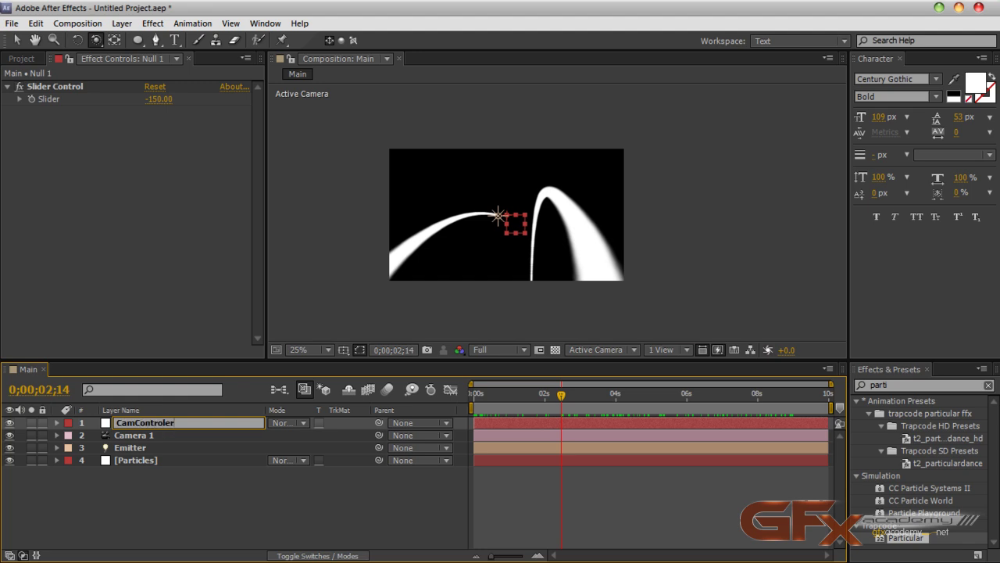
key("Return")
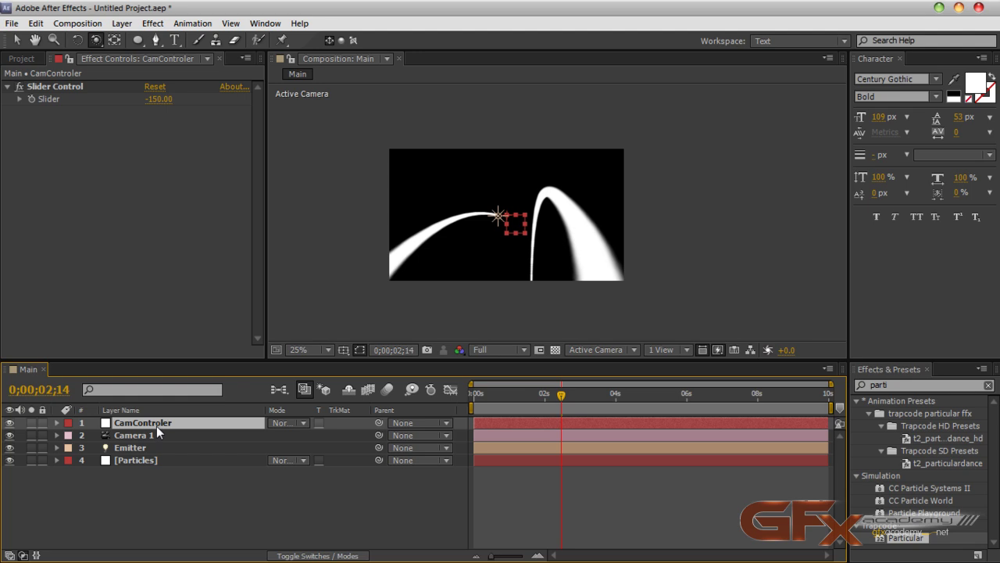
- Review the Particular emitter settings on the Particles layer
left_click(165, 481)
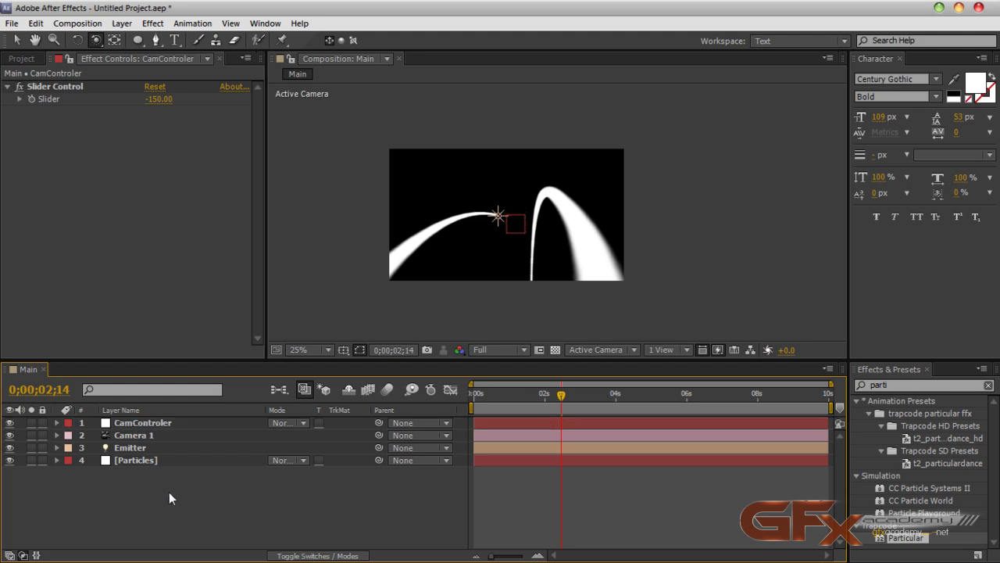
left_click(146, 460)
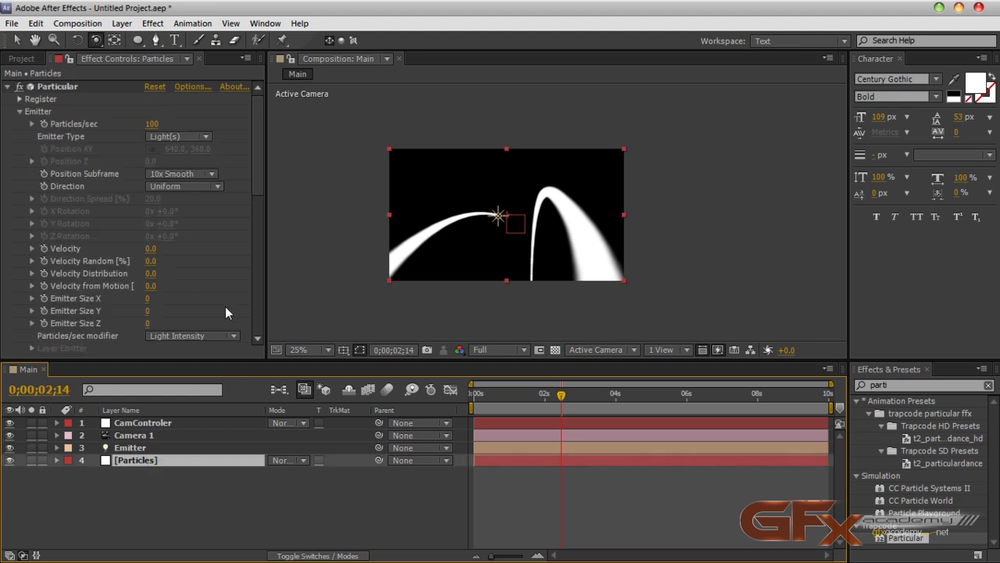
left_click(184, 491)
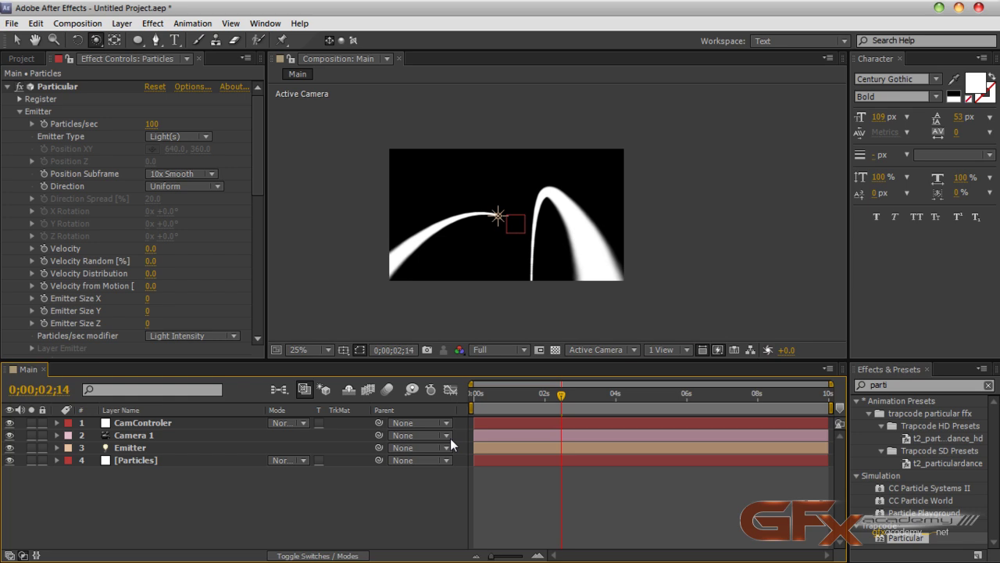
- Create a new composition with a width of 100 px and a height of 100 px
left_click(77, 24)
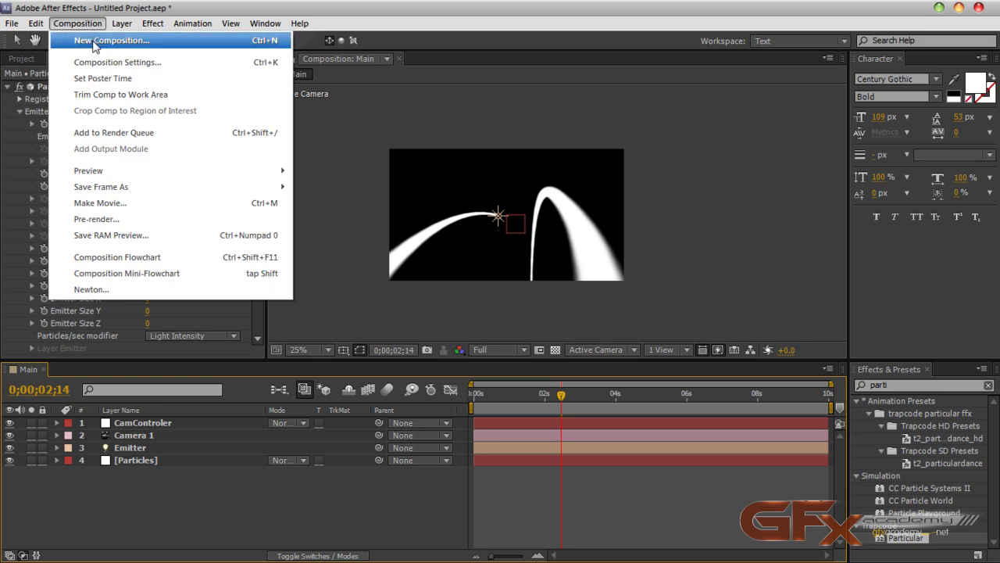
left_click(86, 37)
left_click(398, 208)
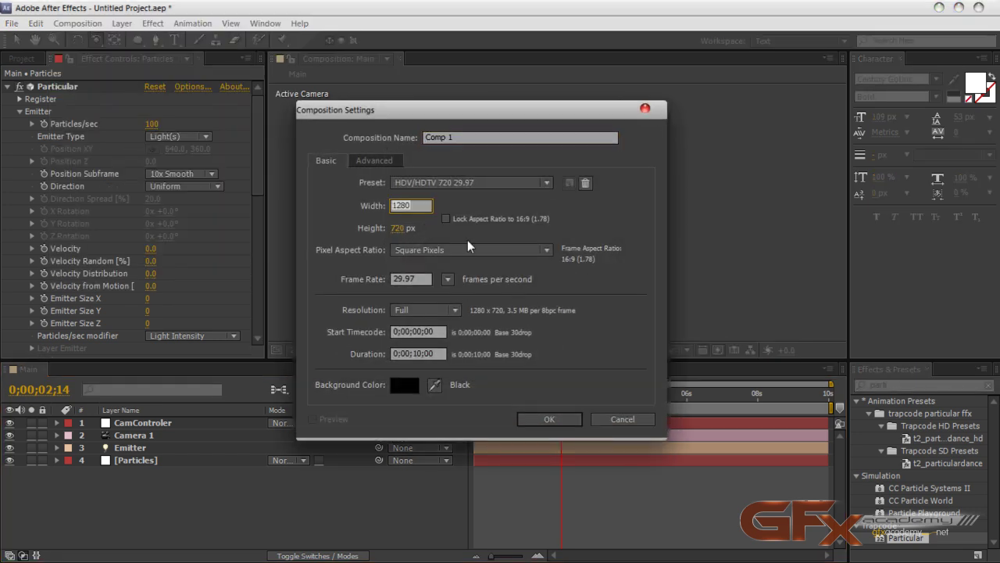
type("100")
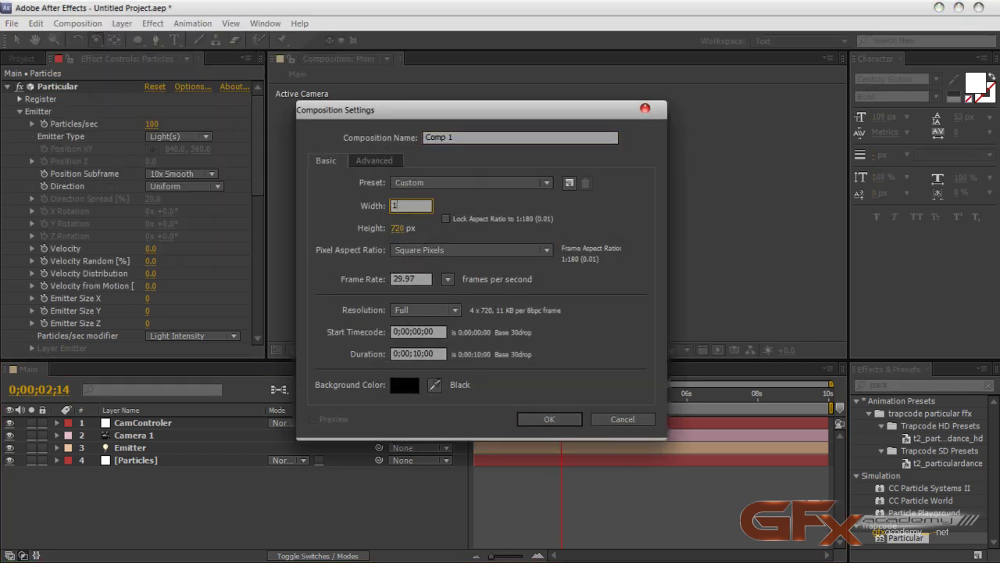
key("Tab")
type("100")
key("Return")
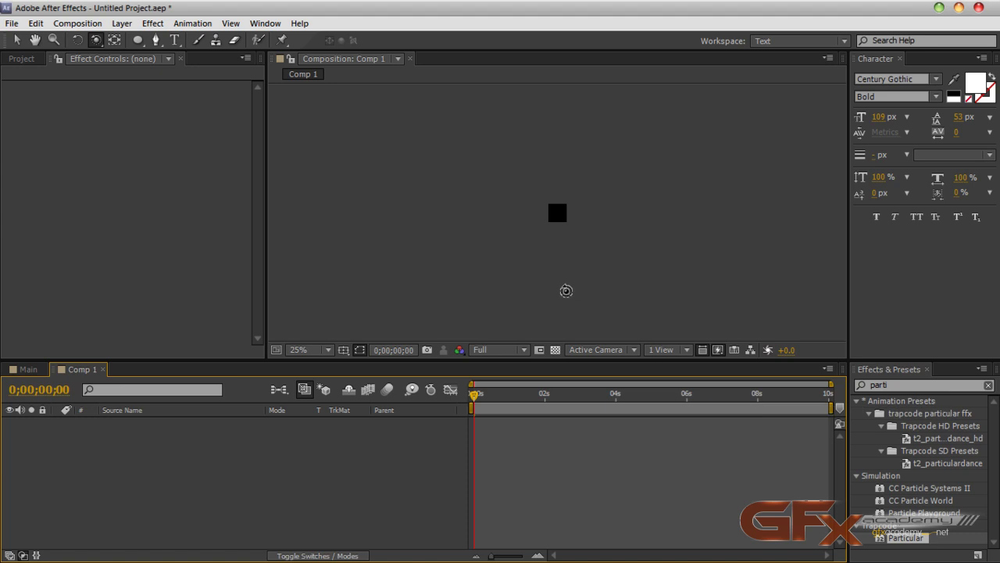
- Magnify the empty Comp 1 to 200% and display its Title/Action Safe guides
scroll(565, 286, "up", 3)
scroll(567, 290, "down", 1)
scroll(567, 290, "up", 2)
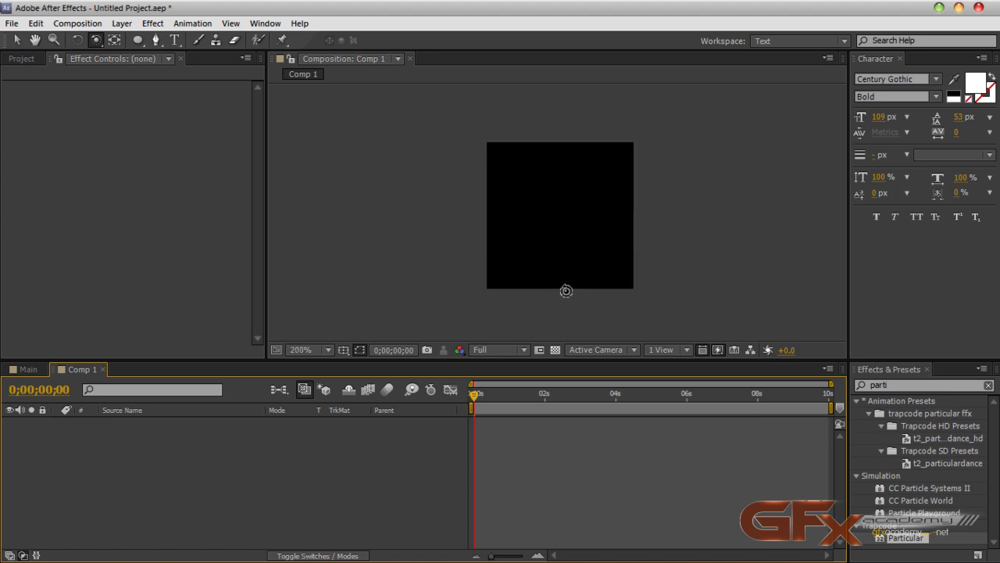
scroll(566, 290, "down", 1)
left_click(343, 350)
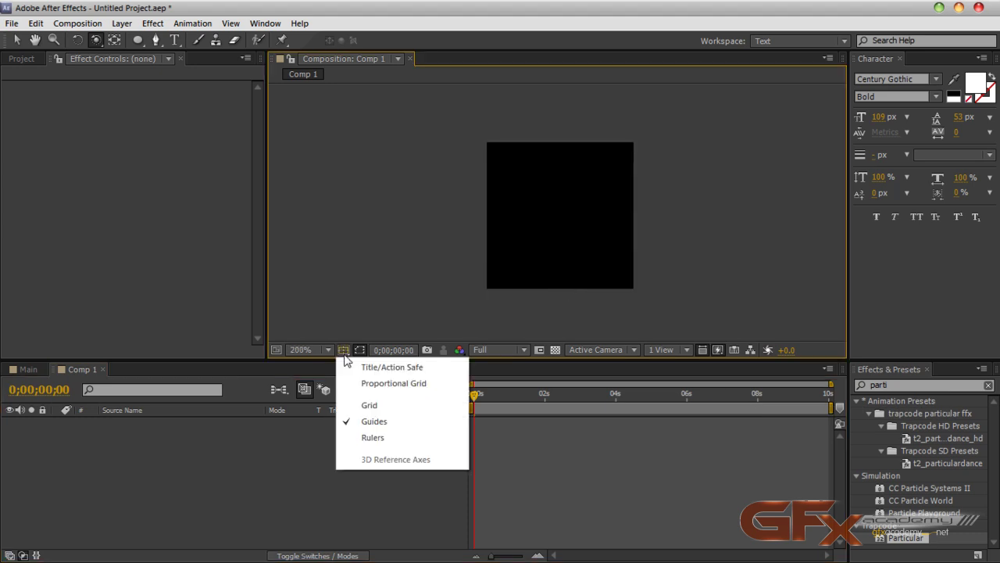
left_click(384, 364)
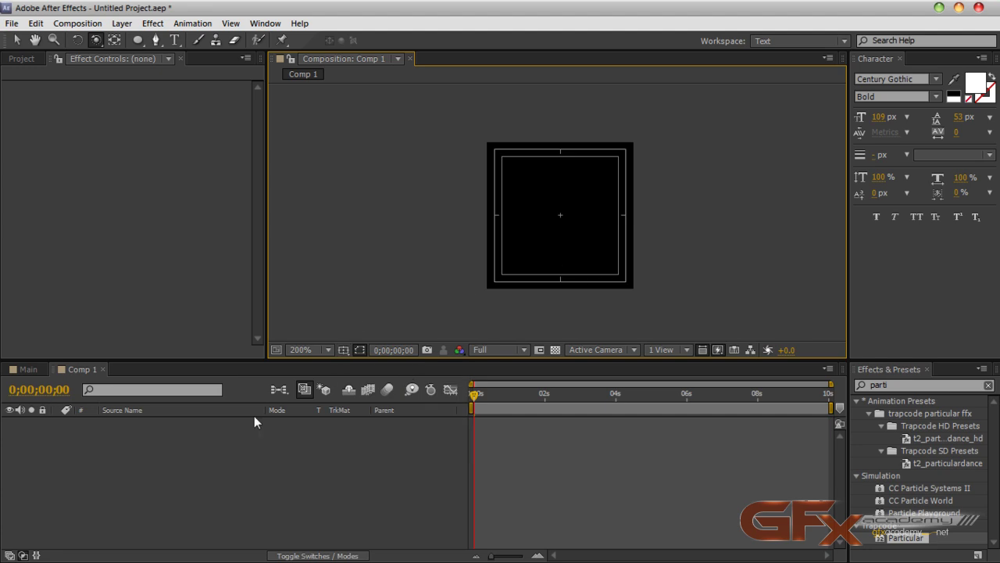
- Rename the Comp 1 composition in the project as Particle
left_click(136, 472)
left_click(21, 59)
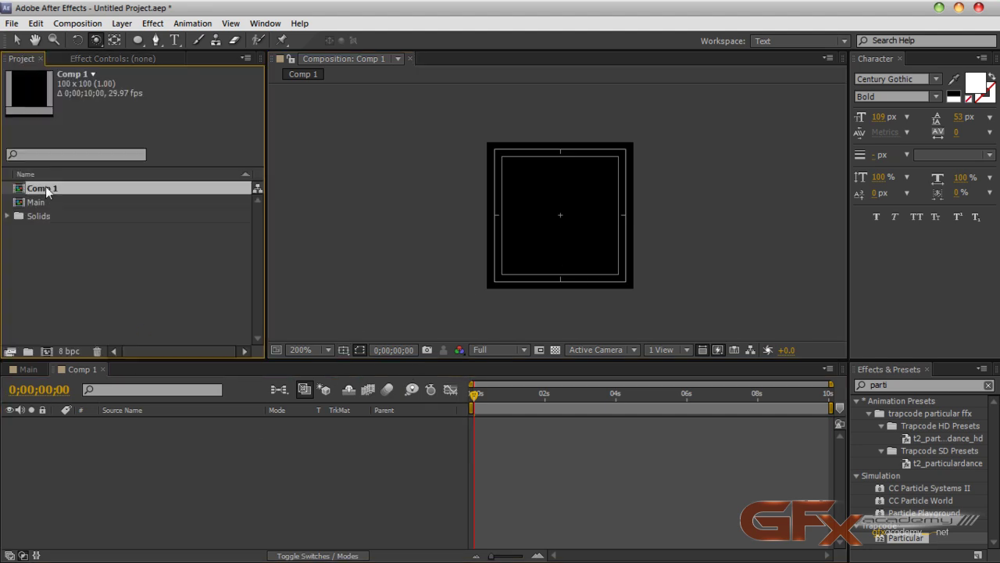
key("Return")
type("Partic")
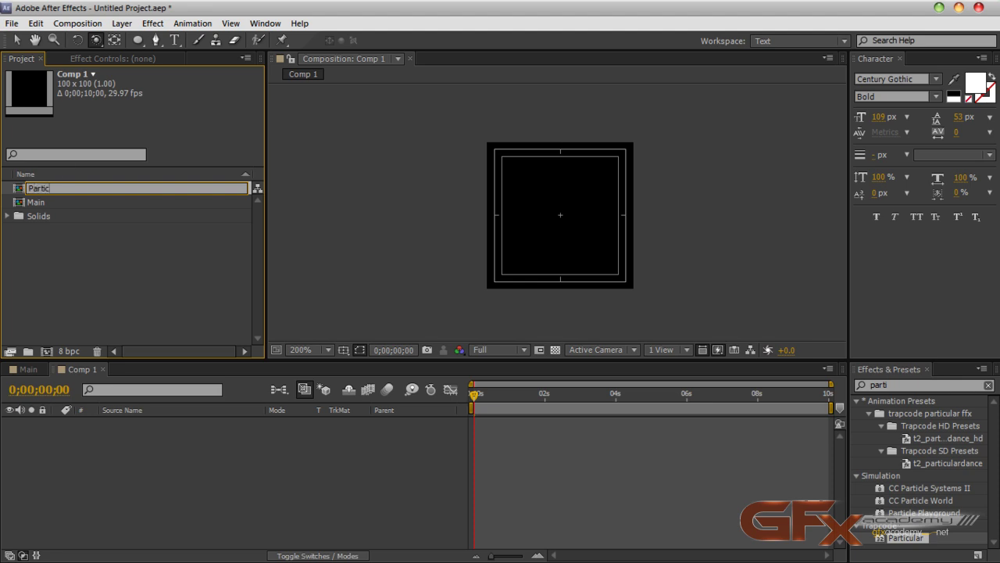
type("le")
key("Return")
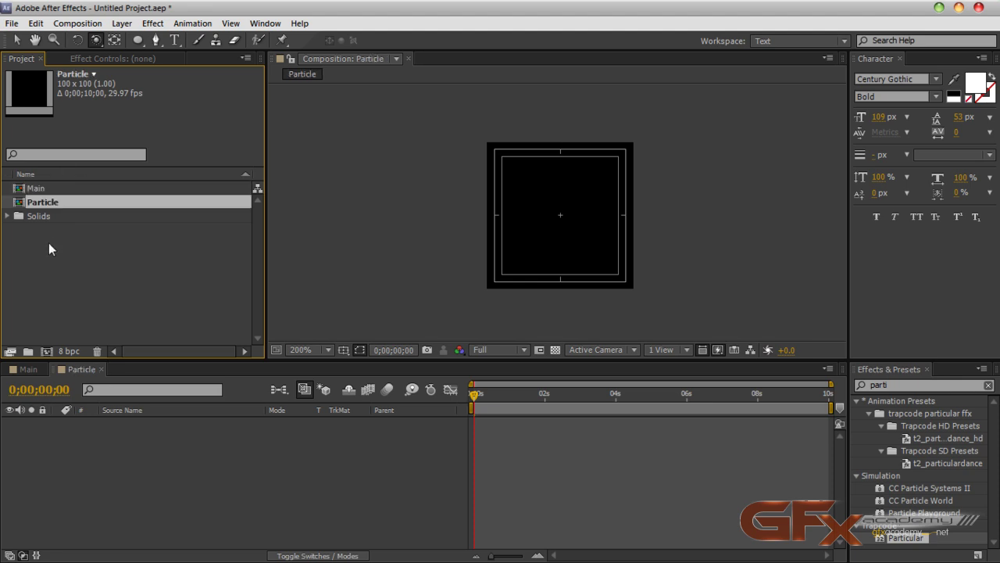
- Draw a thin white rectangle of about 1.2 × 4.9 px between the two safe lines at the composition's upper centre
left_click(137, 40)
left_click_drag(137, 43, 202, 41)
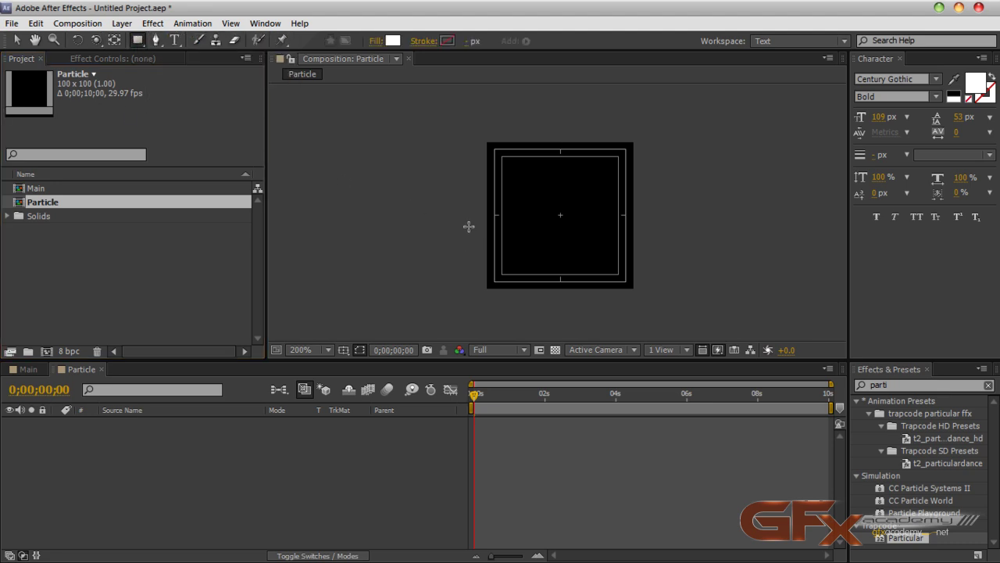
scroll(536, 212, "up", 2)
left_click_drag(545, 217, 526, 284)
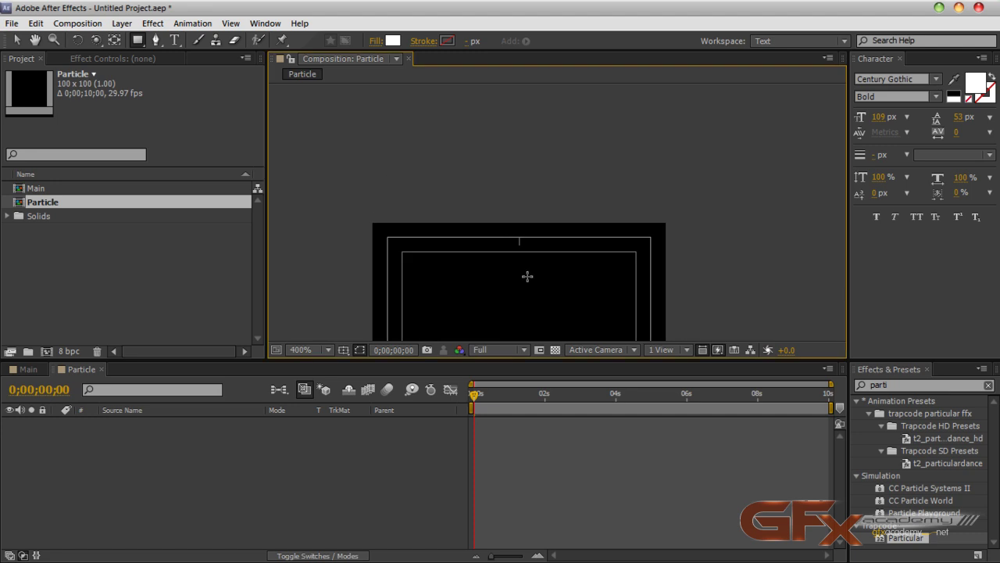
scroll(526, 284, "up", 3)
left_click_drag(614, 94, 564, 282)
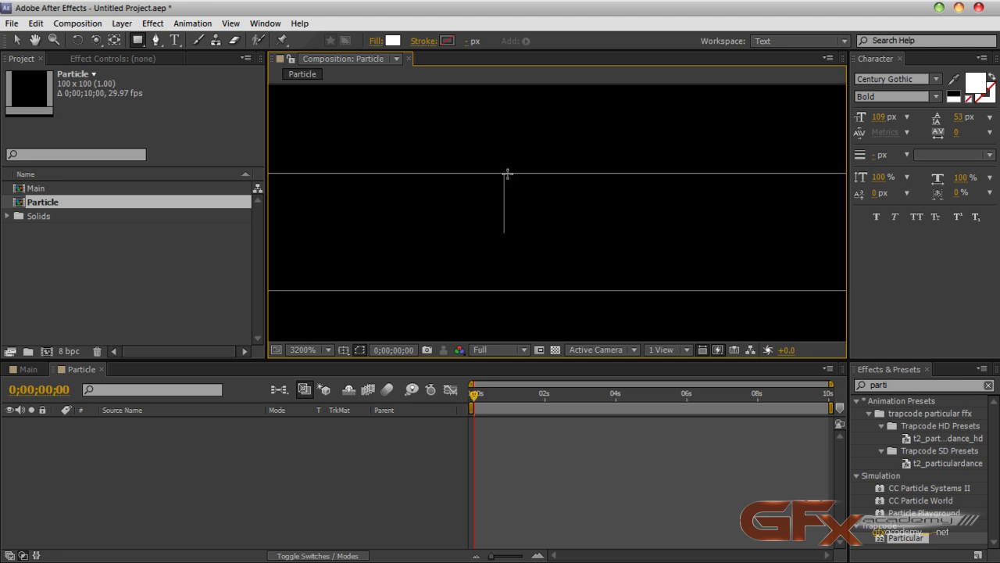
mouse_move(507, 173)
left_mouse_down()
mouse_move(493, 298)
mouse_move(438, 296)
mouse_move(479, 288)
left_mouse_up()
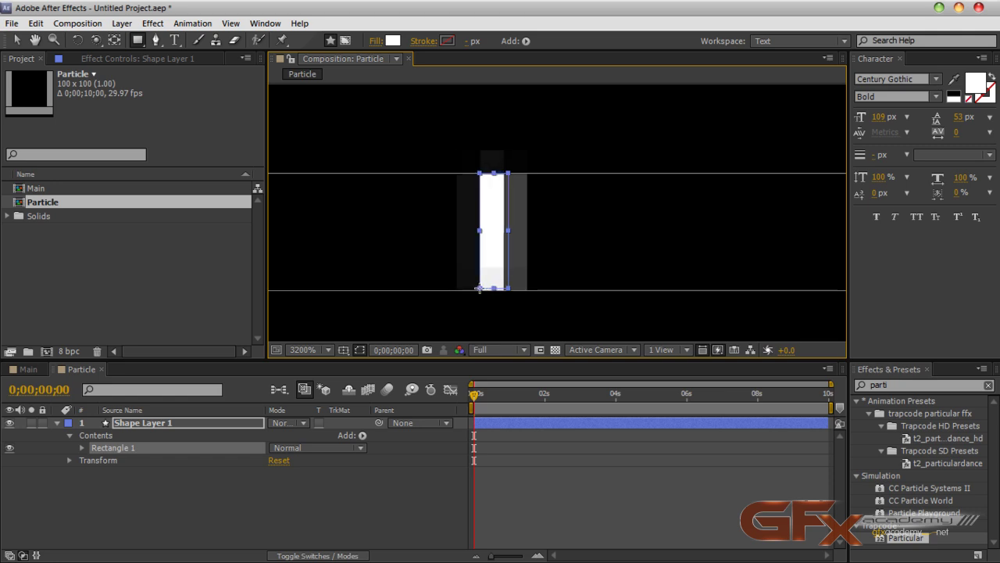
key("space")
left_click_drag(542, 284, 559, 250)
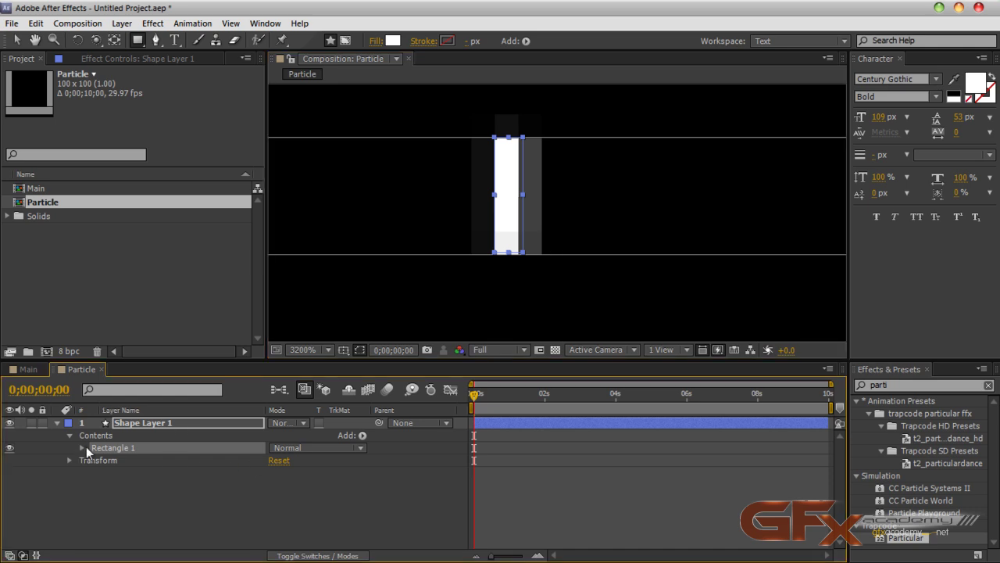
- Unlink the rectangle path's size proportions and set its height to 8.9
left_click(83, 447)
left_click(82, 448)
left_click(95, 460)
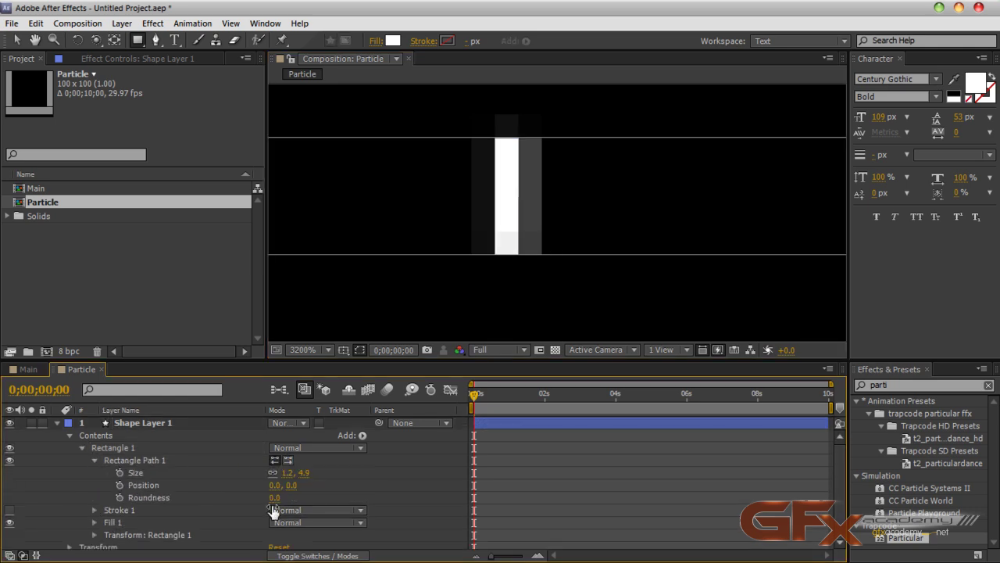
left_click(272, 473)
mouse_move(303, 473)
left_mouse_down()
mouse_move(320, 473)
mouse_move(311, 475)
left_mouse_up()
left_click(517, 236)
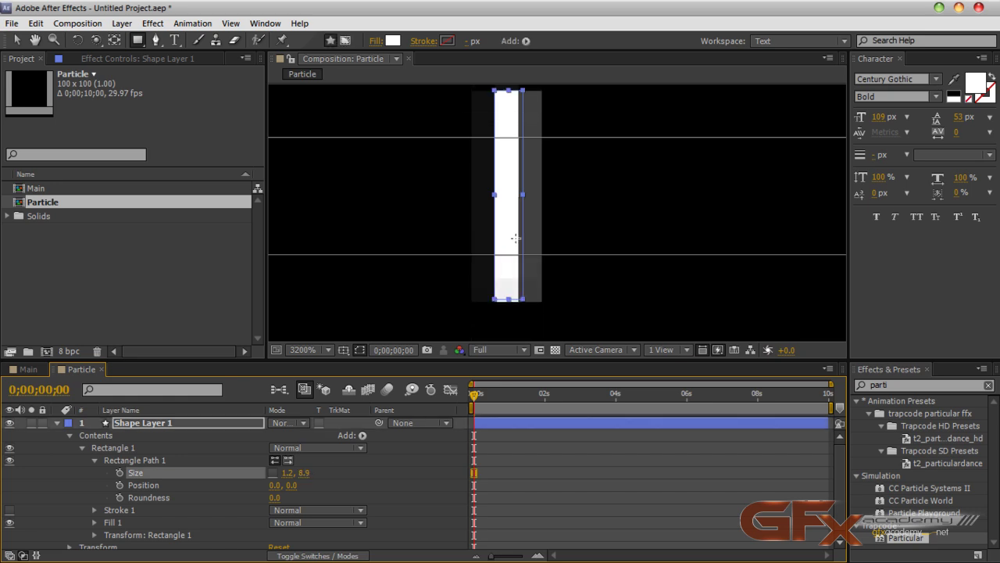
- Examine the lengthened bar against the whole Particle composition and up close
key("comma")
key("comma")
left_click_drag(589, 247, 542, 242)
left_click(392, 478)
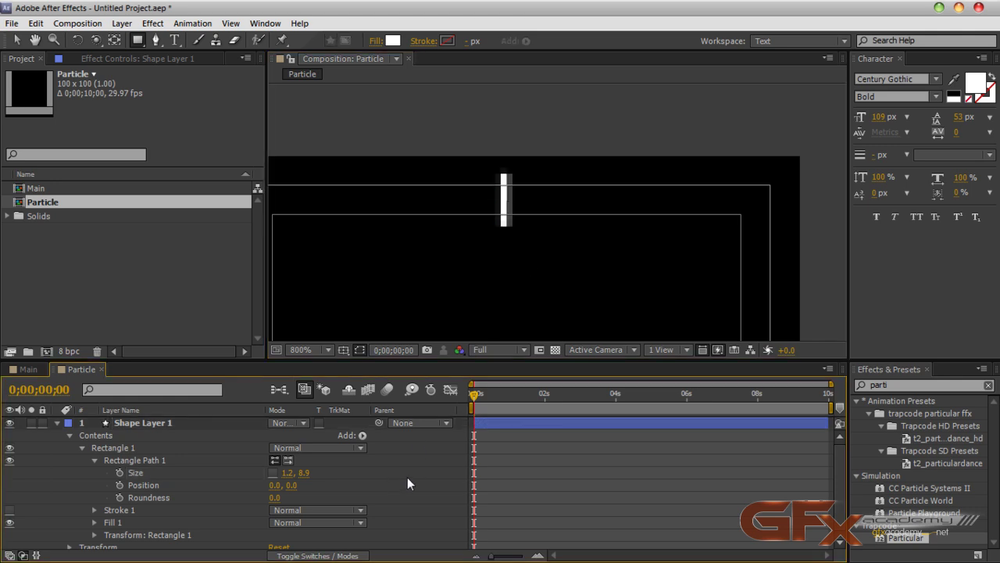
key("comma")
key("comma")
key("comma")
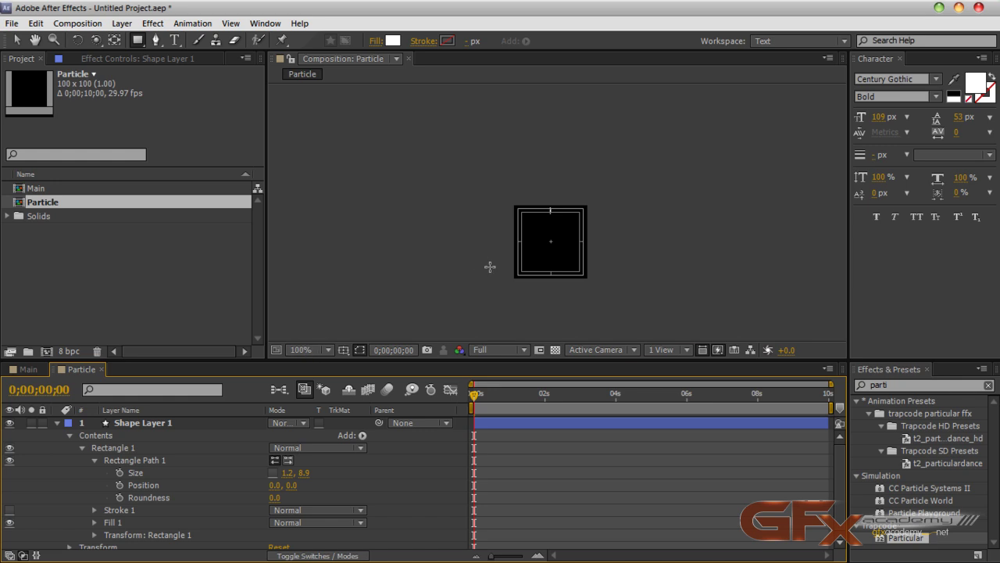
key("period")
key("period")
key("period")
key("period")
key("comma")
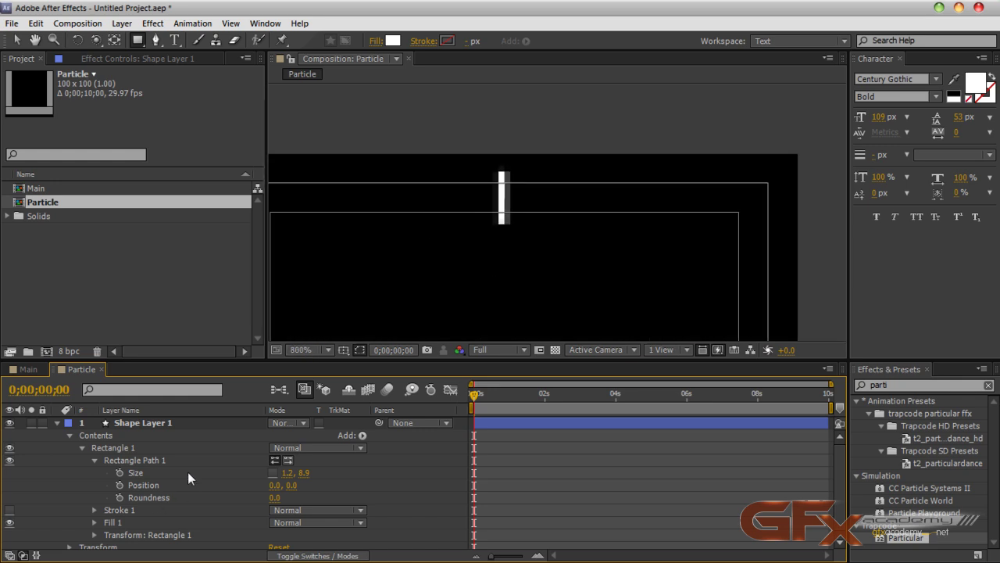
- Rename Shape Layer 1 as Box
left_click(150, 423)
key("Return")
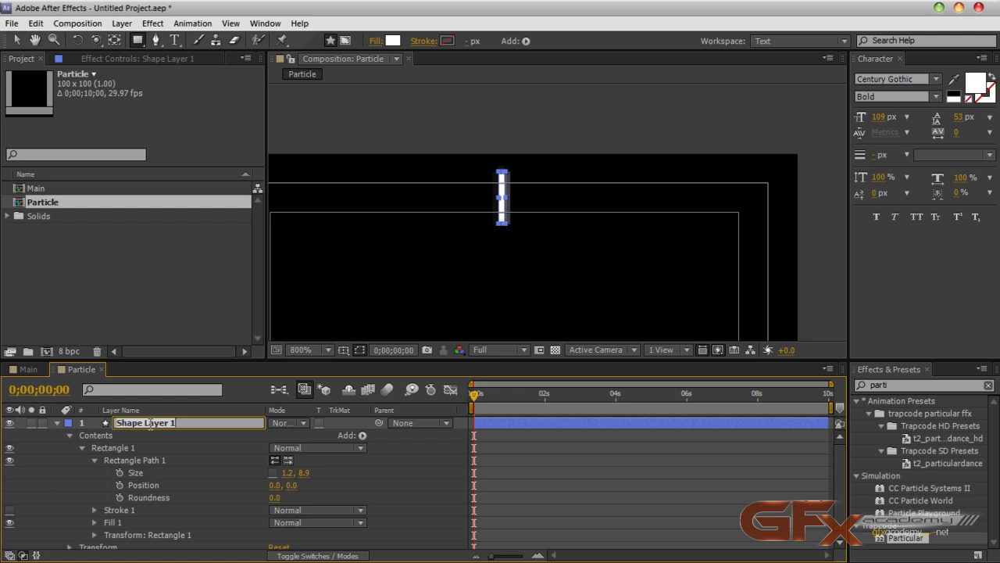
type("Box")
key("Return")
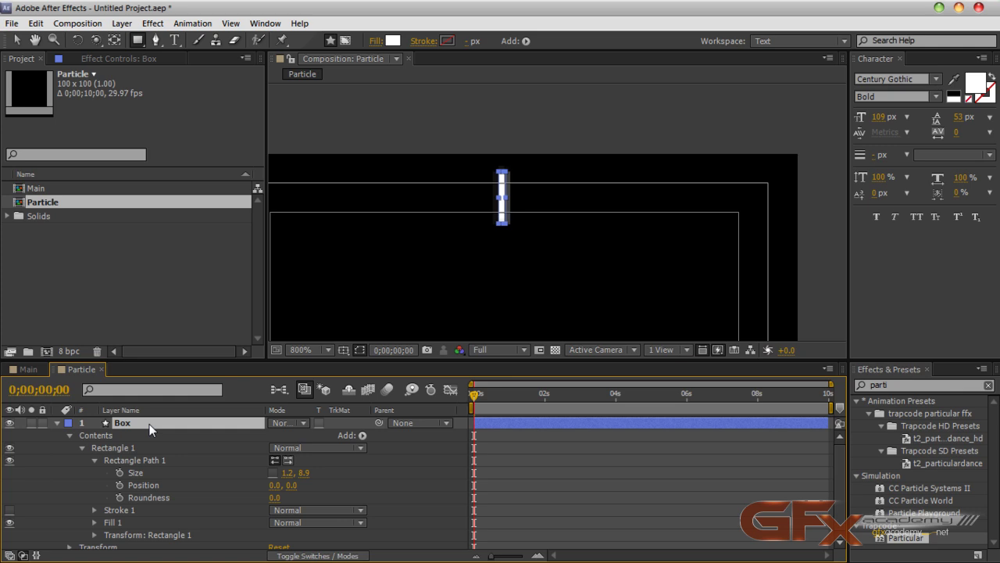
- Add a Repeater to the Box shape layer
left_click_drag(571, 293, 573, 230)
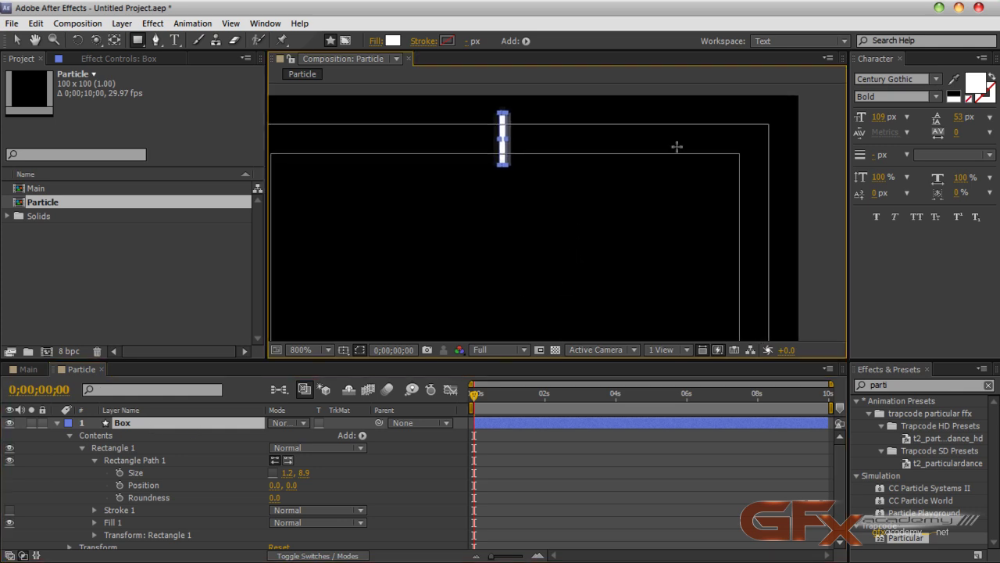
left_click(525, 41)
left_click(597, 256)
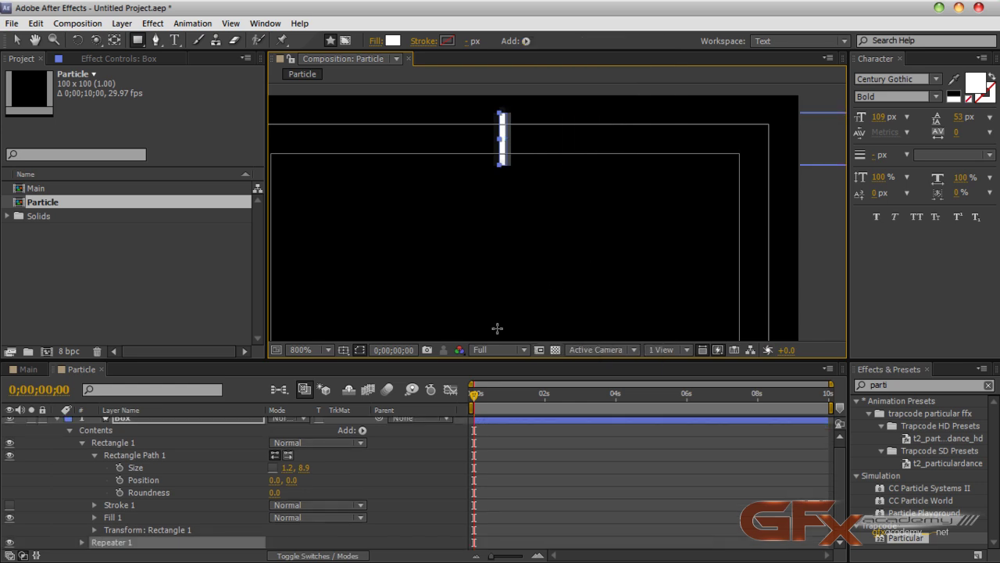
- Set the Rotation in the transform of the Box layer's Repeater 1 to 20°
left_click(58, 430)
scroll(56, 458, "down", 1)
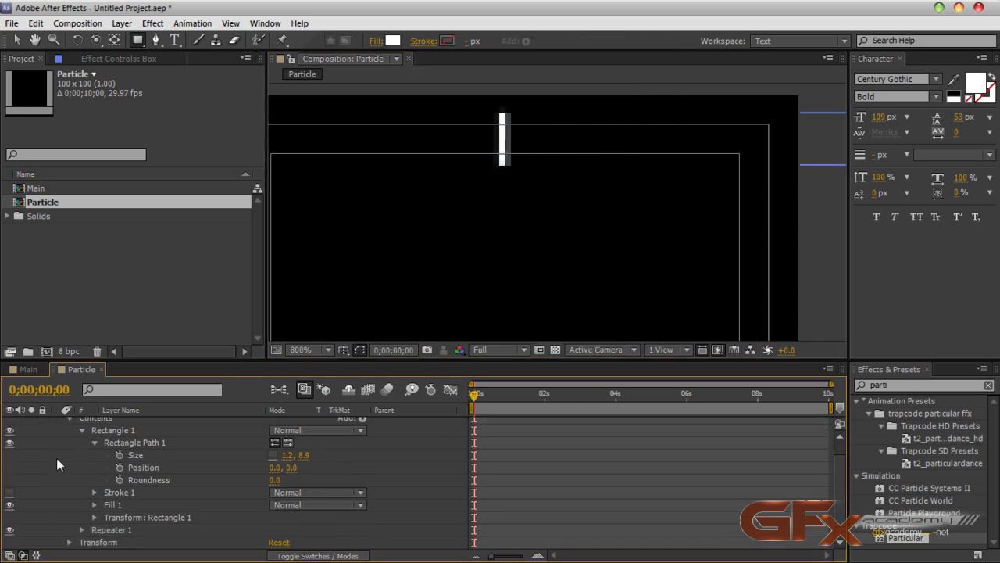
scroll(57, 458, "up", 1)
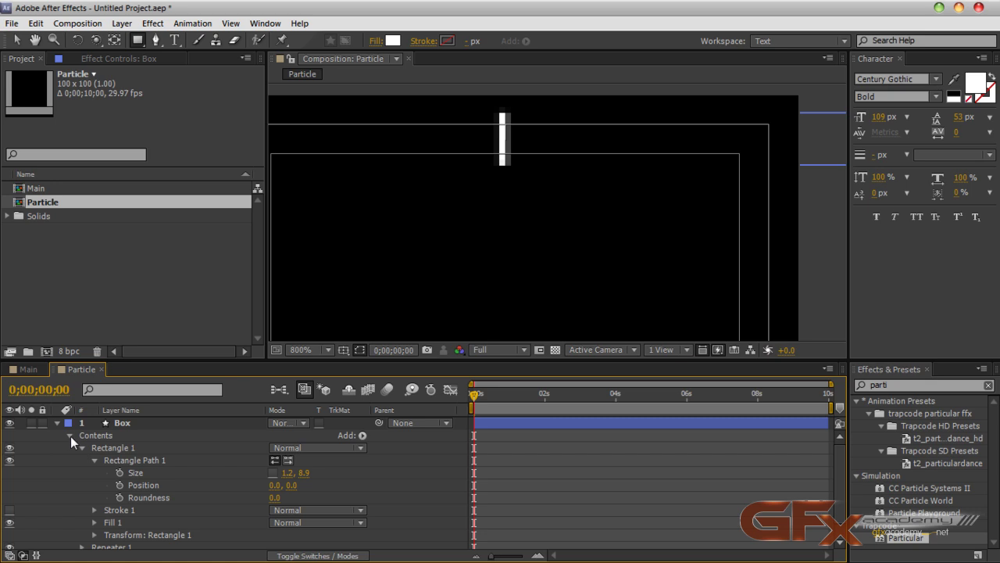
left_click(70, 432)
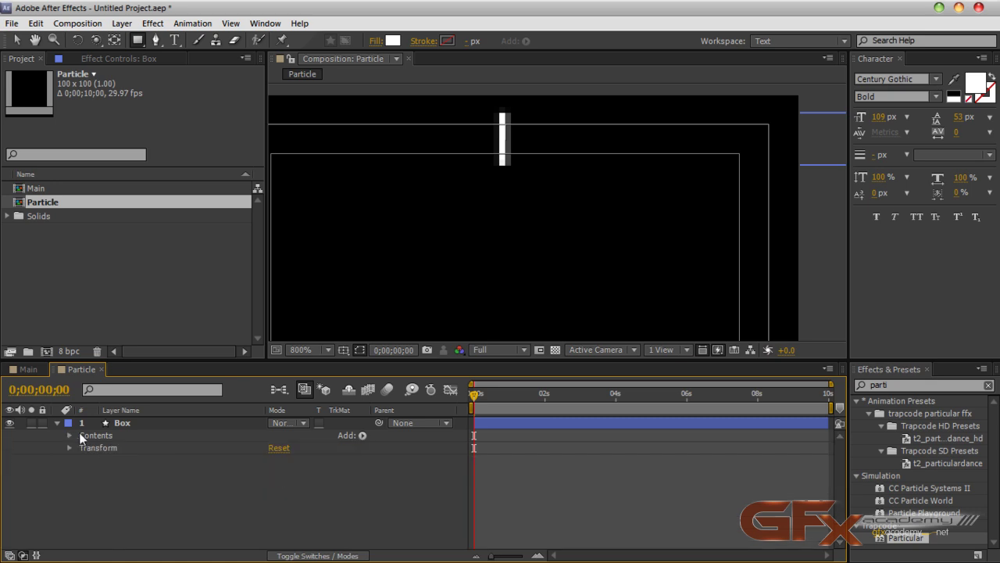
left_click(70, 435)
left_click(93, 456)
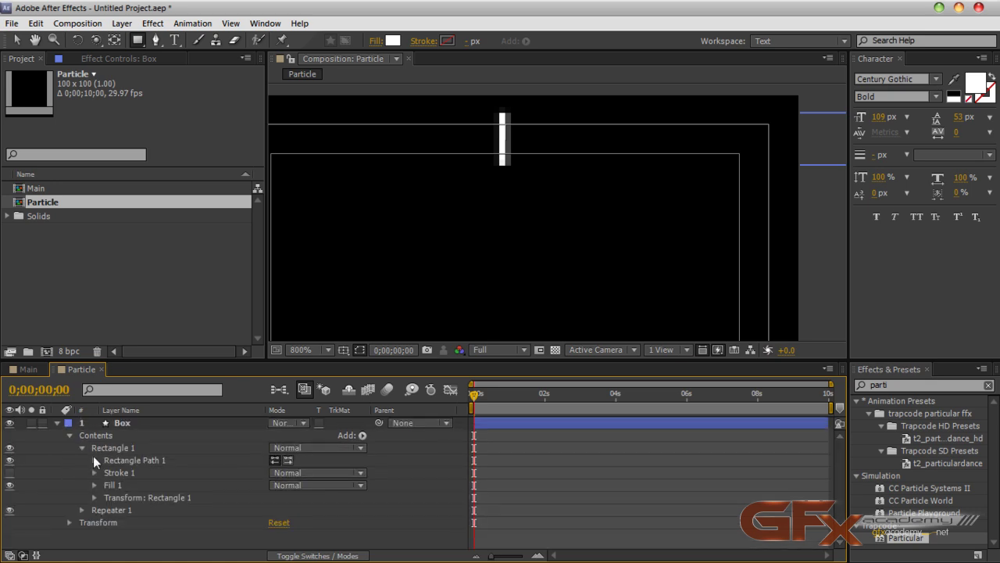
left_click(81, 511)
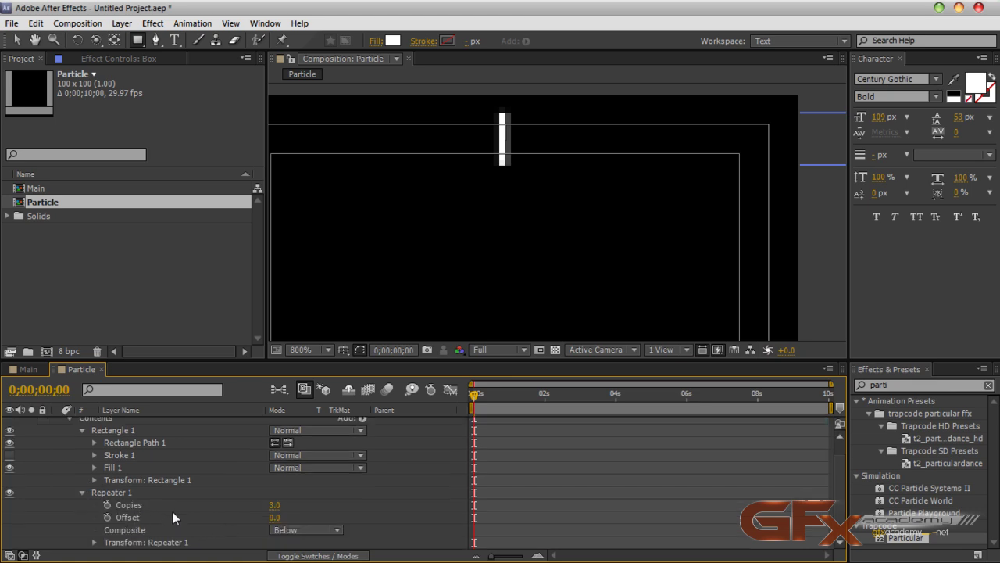
scroll(392, 510, "down", 1)
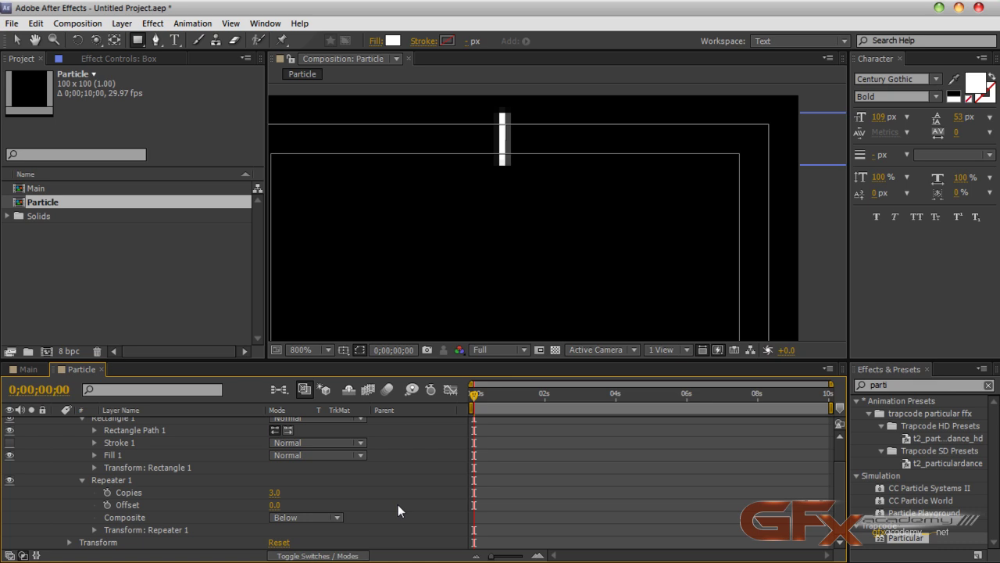
left_click(94, 530)
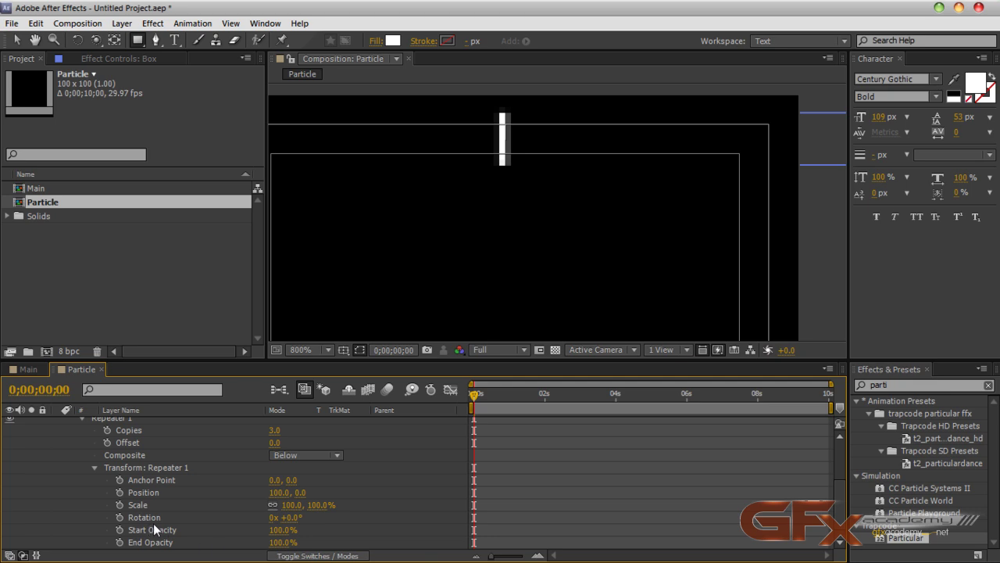
left_click(291, 517)
type("20")
key("Return")
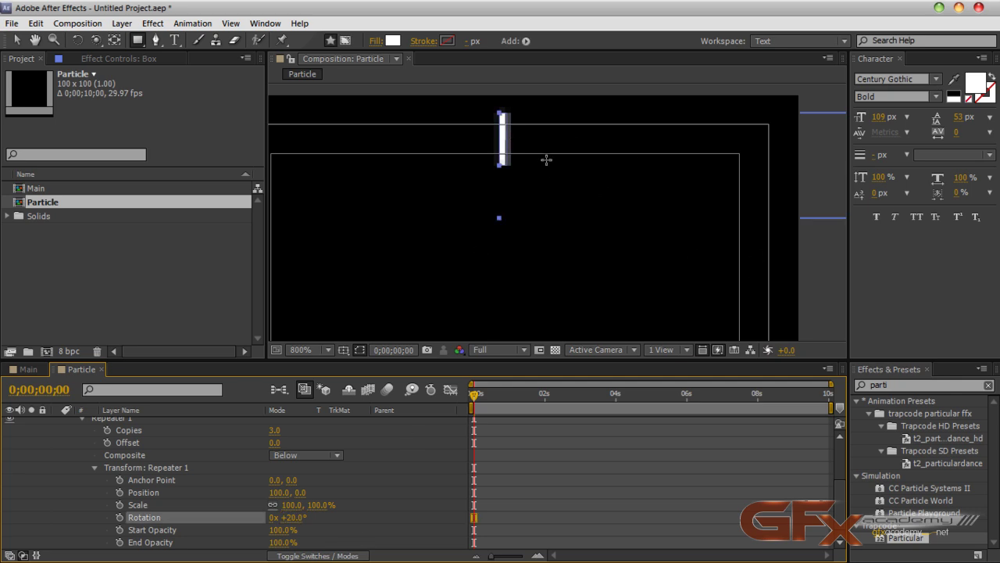
- Try an Offset of 1 on the Box repeater with the whole composition in view and return it to 0
scroll(572, 239, "down", 1)
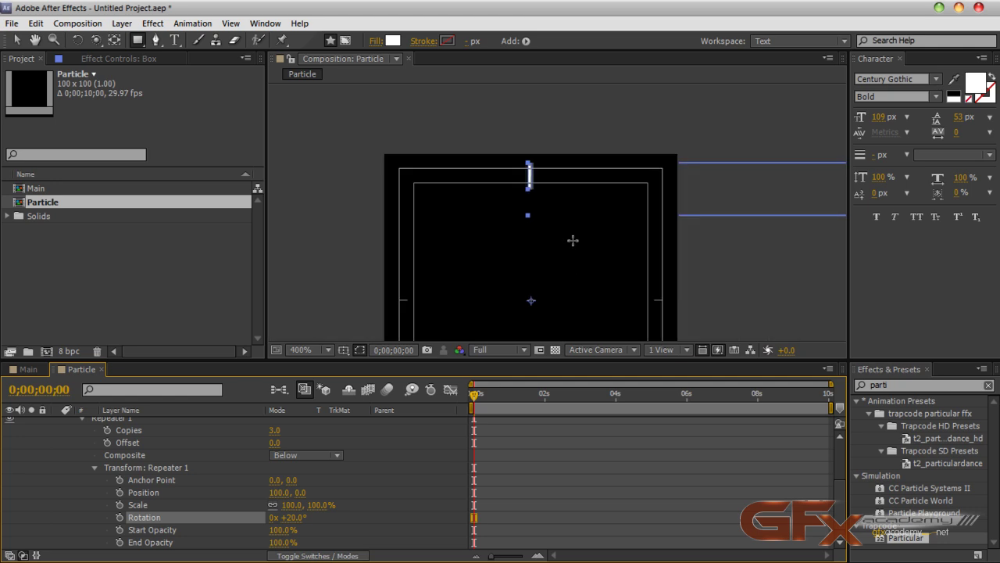
scroll(580, 251, "down", 1)
left_click_drag(663, 257, 550, 235)
left_click(550, 234)
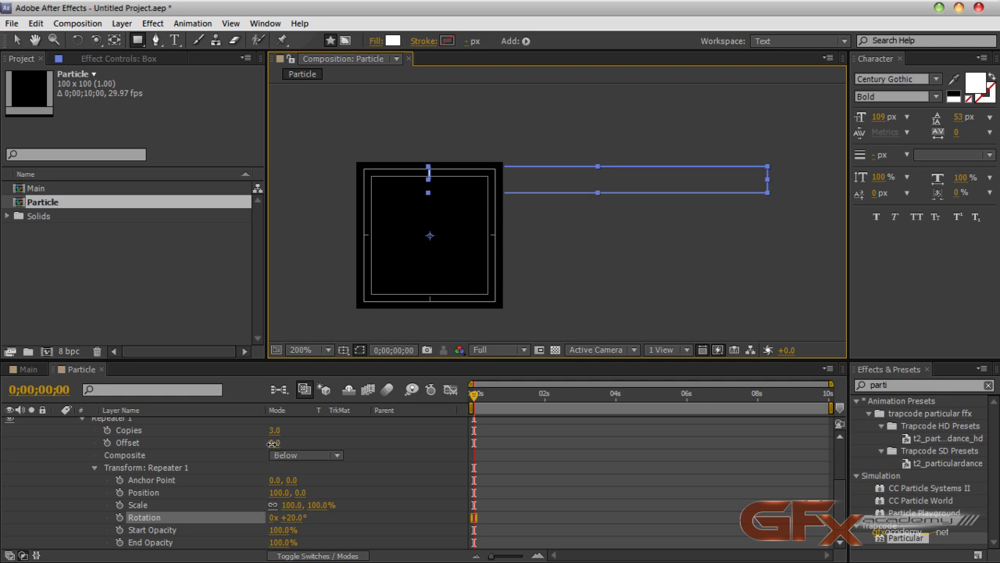
left_click_drag(273, 443, 273, 443)
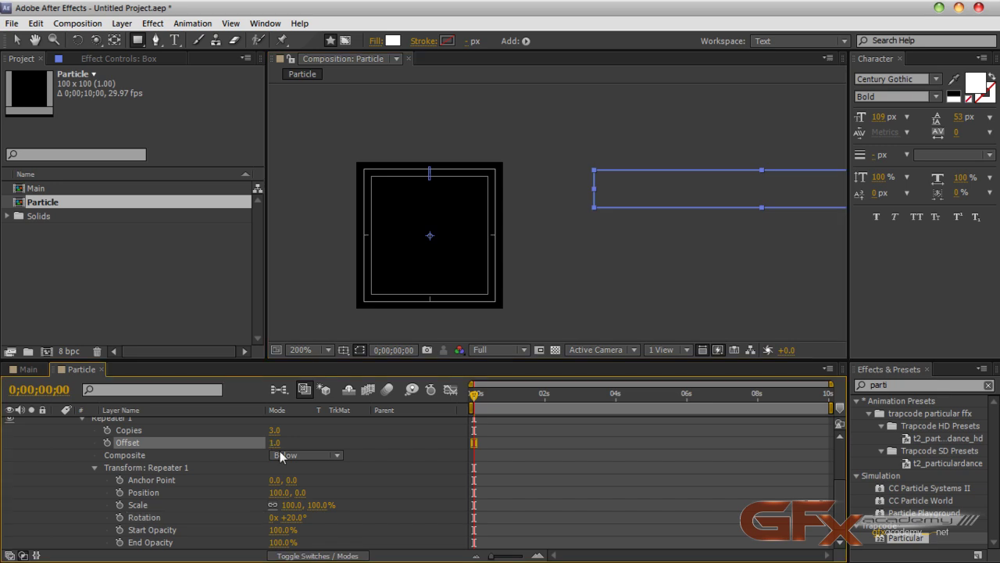
left_click(276, 443)
type("0")
key("Return")
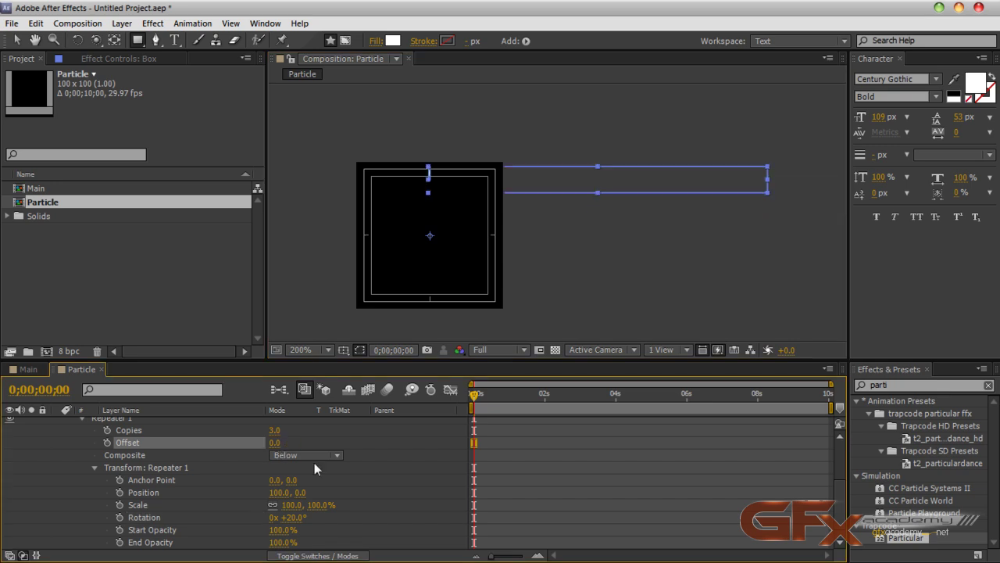
- Set the repeater transform's Position to 0, 0 and raise the copies to 19 to form a full ring of bars
left_click_drag(276, 432, 282, 435)
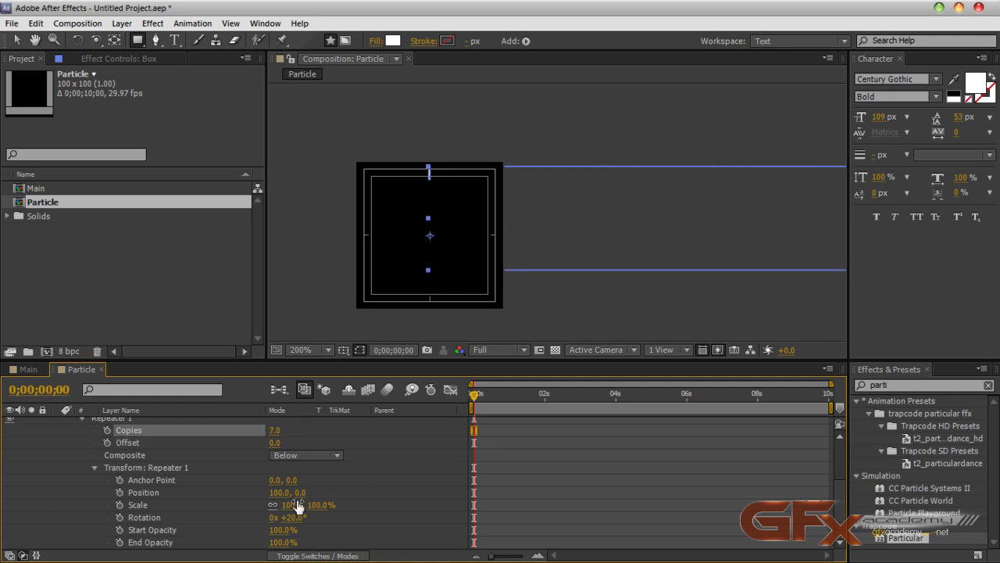
left_click_drag(282, 497, 218, 505)
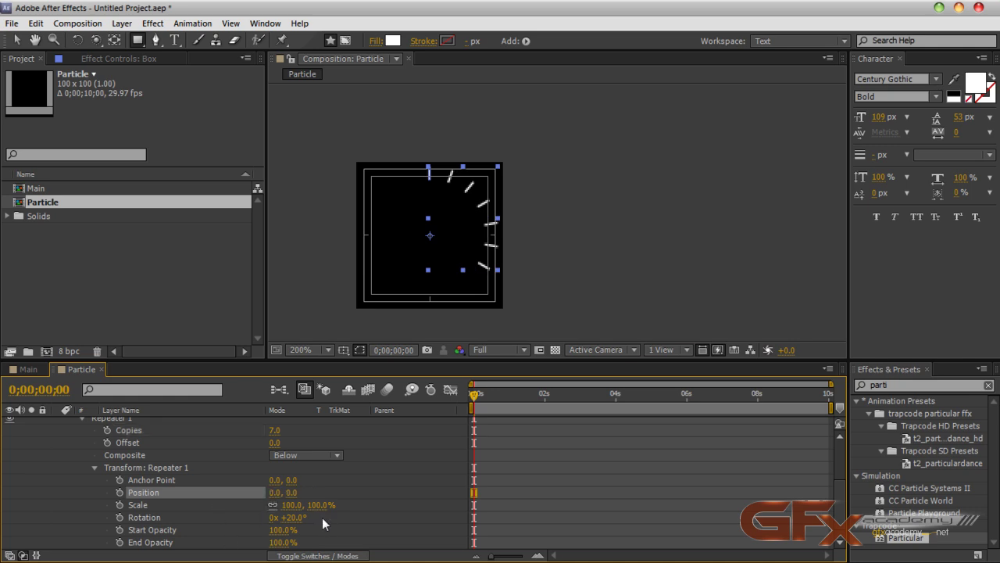
left_click_drag(273, 435, 281, 431)
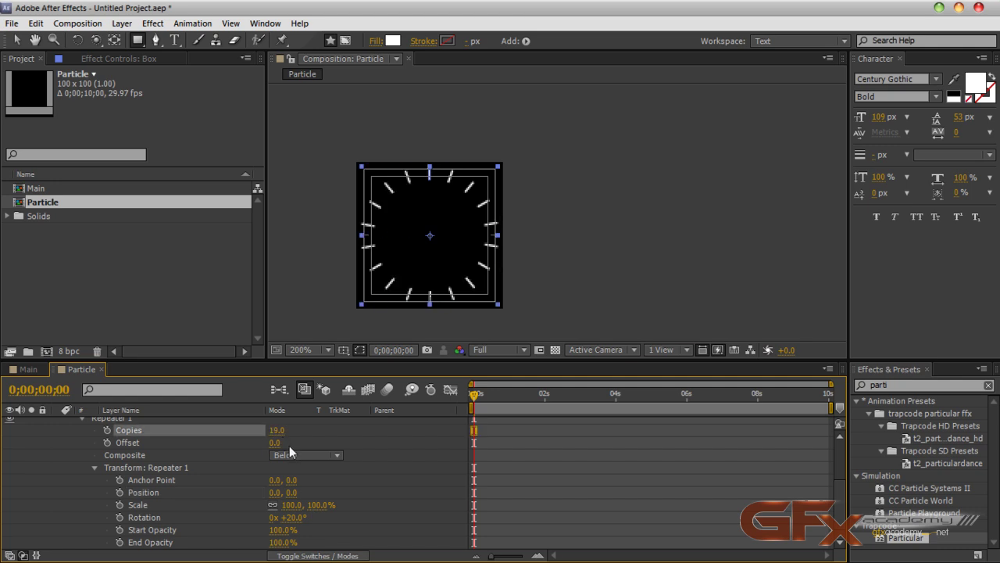
- Try 20 copies of the bar in the Box repeater
left_click(280, 430)
key("BackSpace")
key("BackSpace")
type("20")
key("Return")
left_click(348, 454)
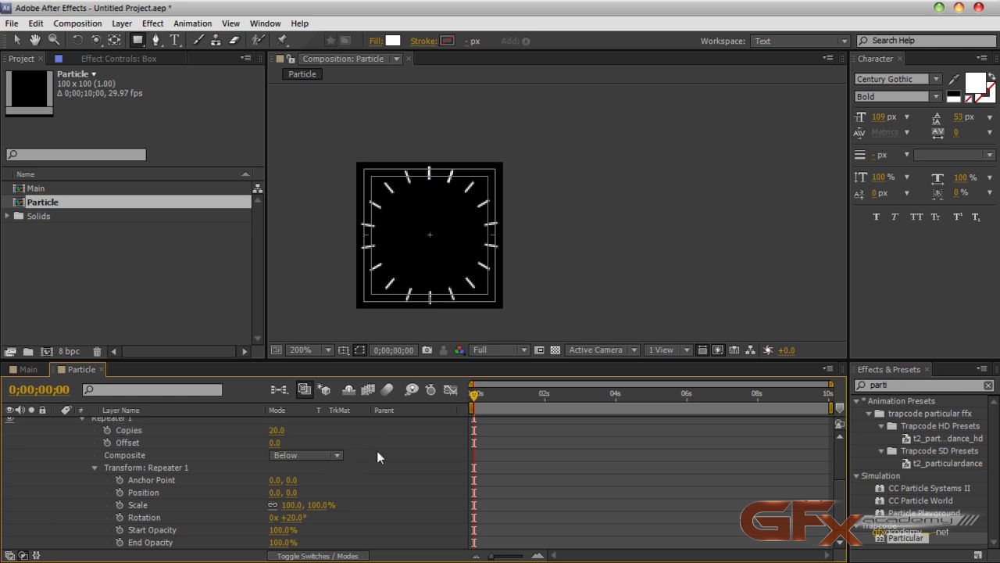
- Test 16 and 17 copies in the Box repeater and settle on 18
left_click(278, 430)
key("Return")
left_click(277, 432)
type("16")
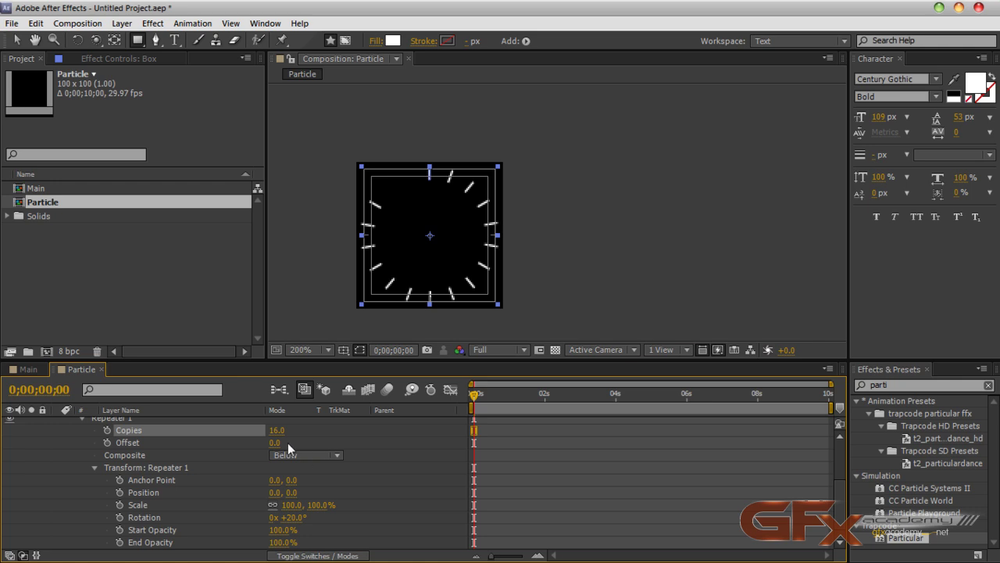
key("BackSpace")
type("7")
key("Return")
left_click(276, 432)
type("18")
key("Return")
left_click(390, 452)
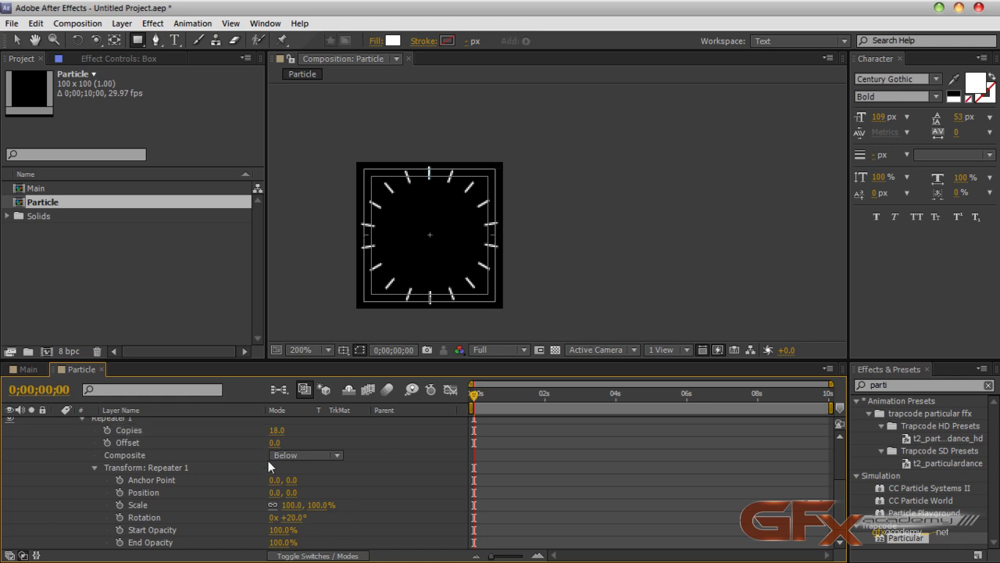
- Test the repeater's Offset up to 156 and reset it to 0
left_click_drag(275, 442, 390, 472)
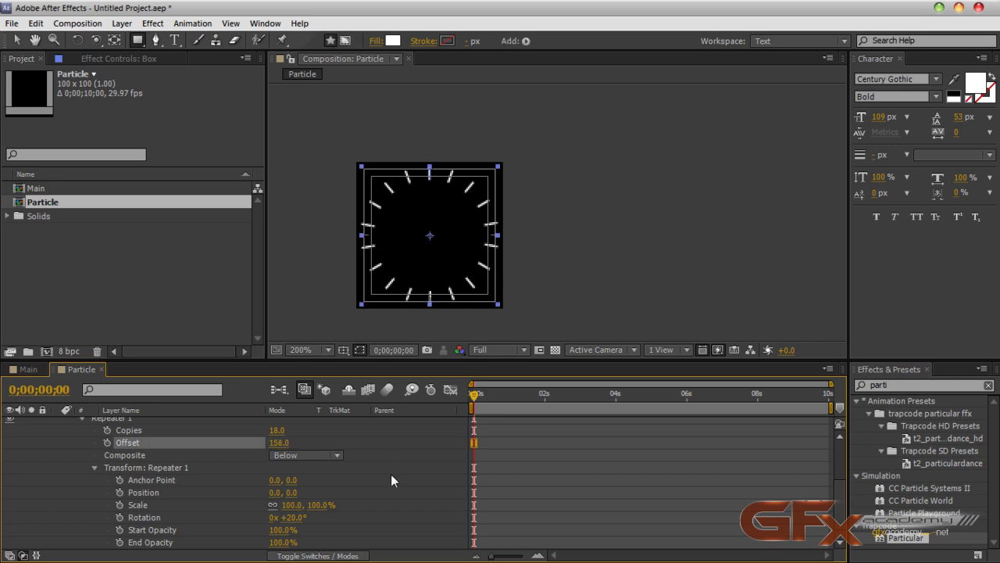
type("0")
key("Return")
- Duplicate the Box layer and rename the copy sphere
scroll(110, 471, "up", 4)
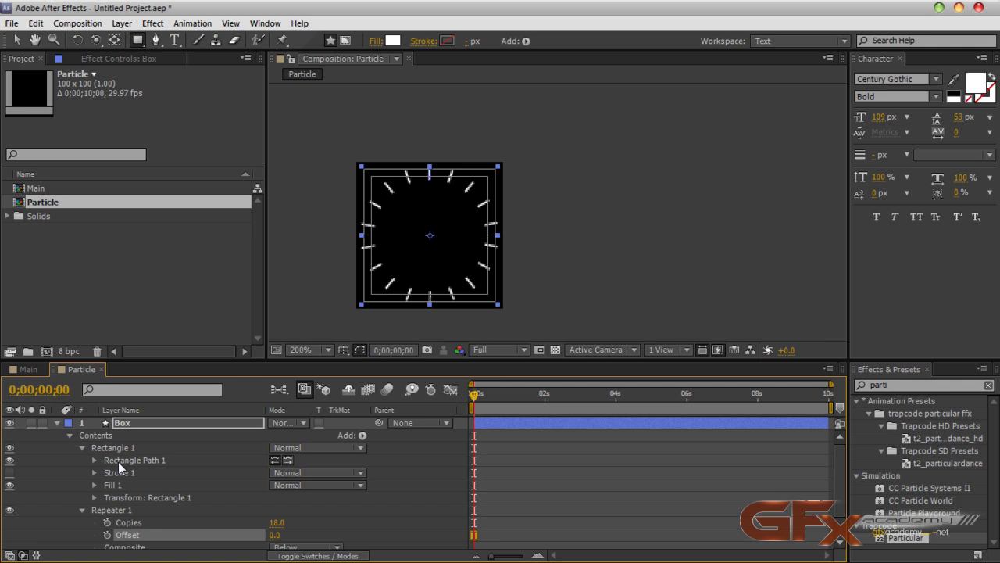
left_click(57, 423)
left_click_drag(464, 253, 528, 226)
left_click(188, 467)
left_click(185, 424)
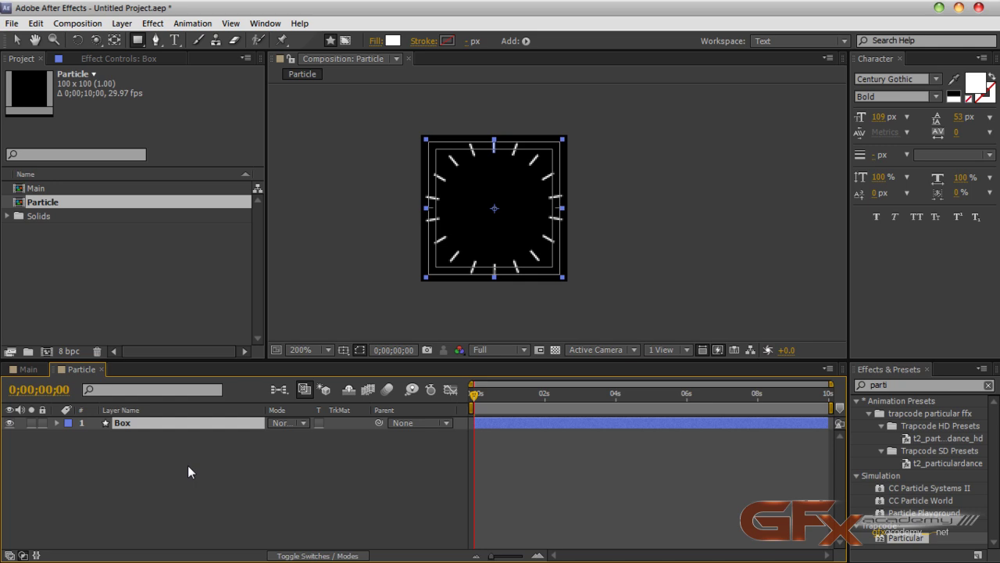
key("ctrl+d")
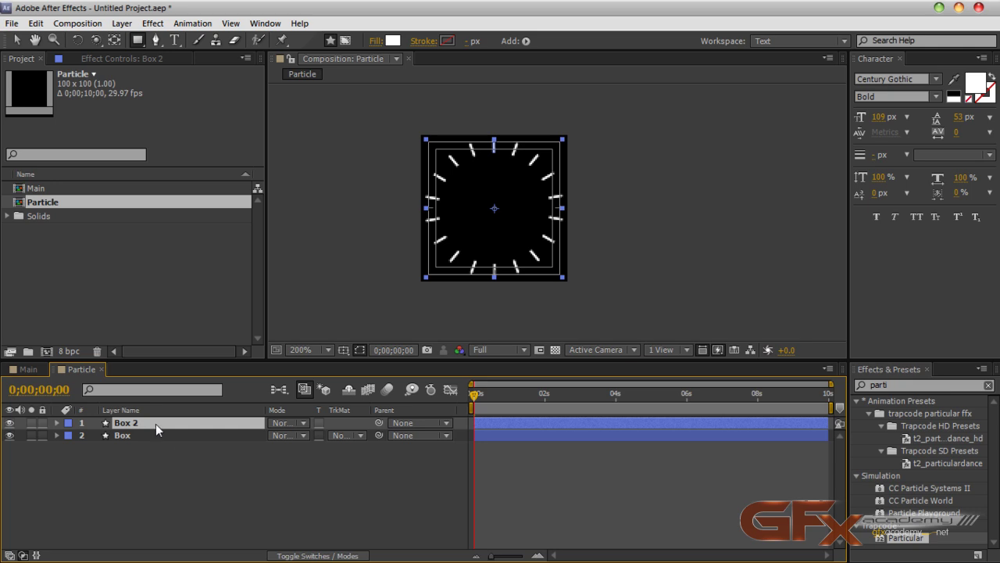
key("Return")
type("spher")
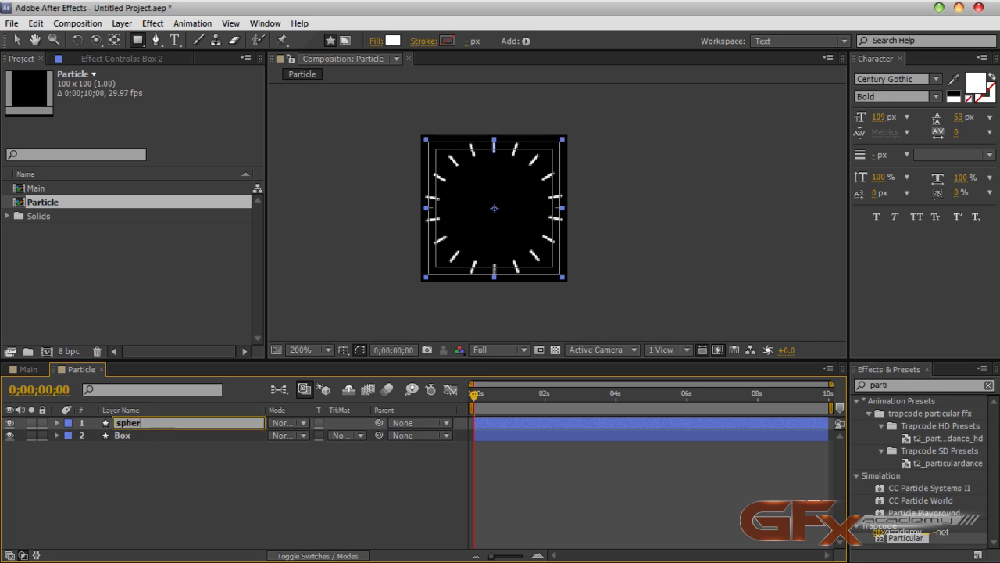
type("e")
key("Return")
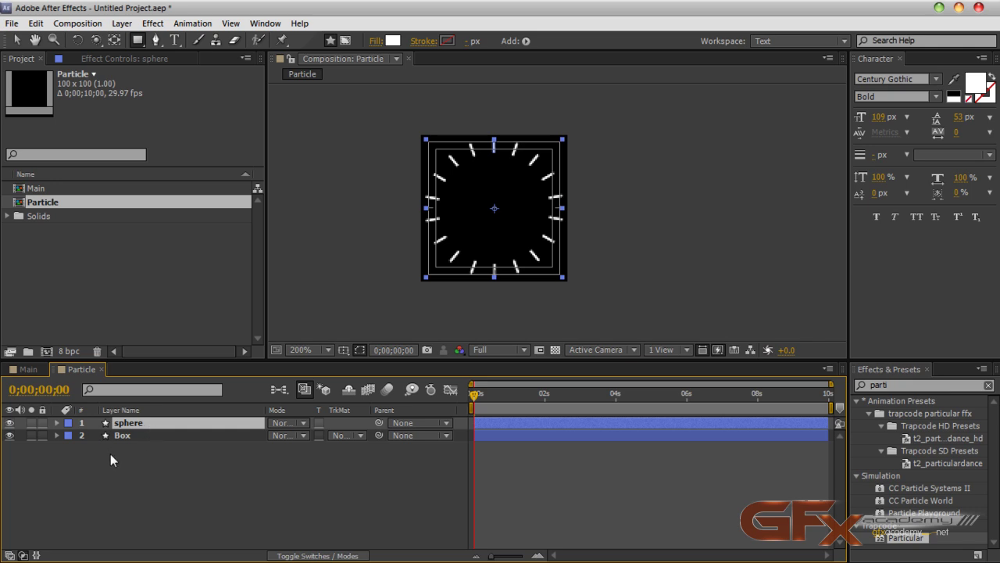
- Add a 100 × 100 ellipse that fills the composition to the sphere layer
left_click(56, 423)
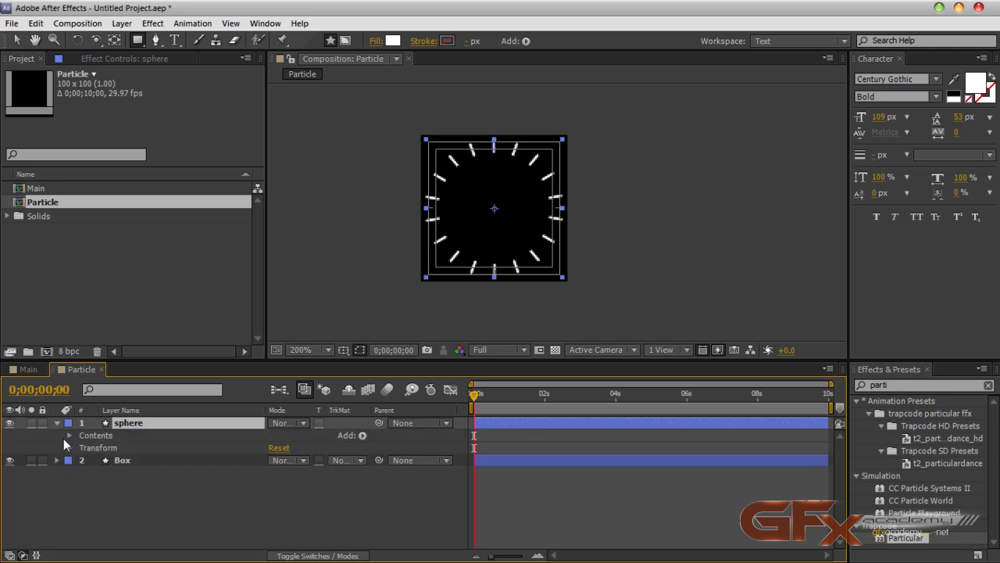
left_click(68, 435)
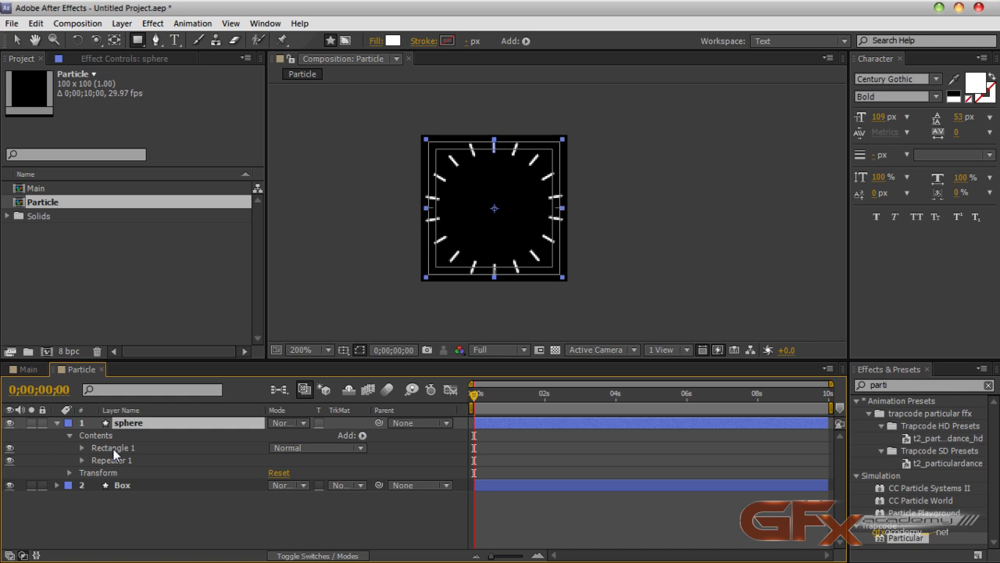
left_click(114, 449)
left_click(81, 447)
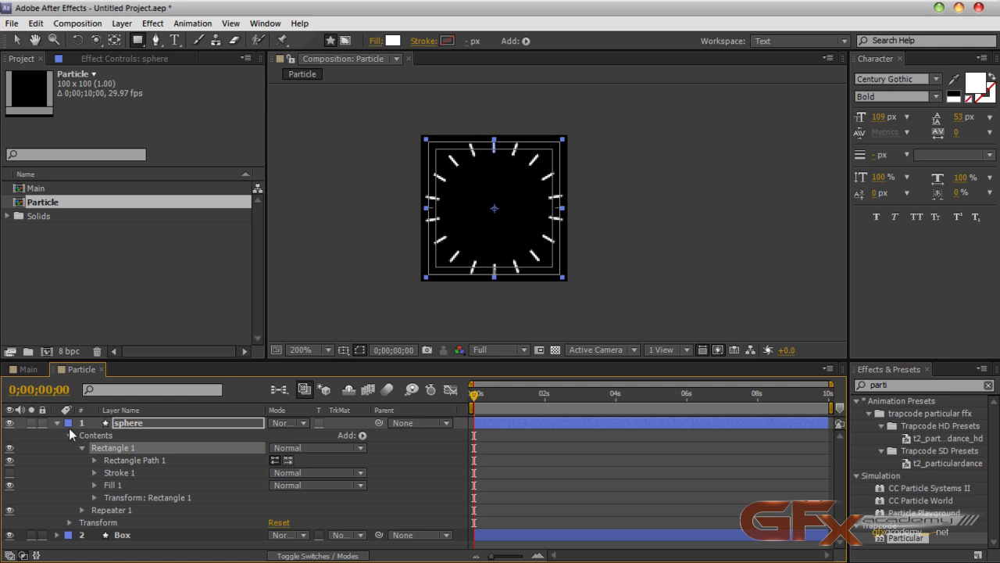
left_click(57, 423)
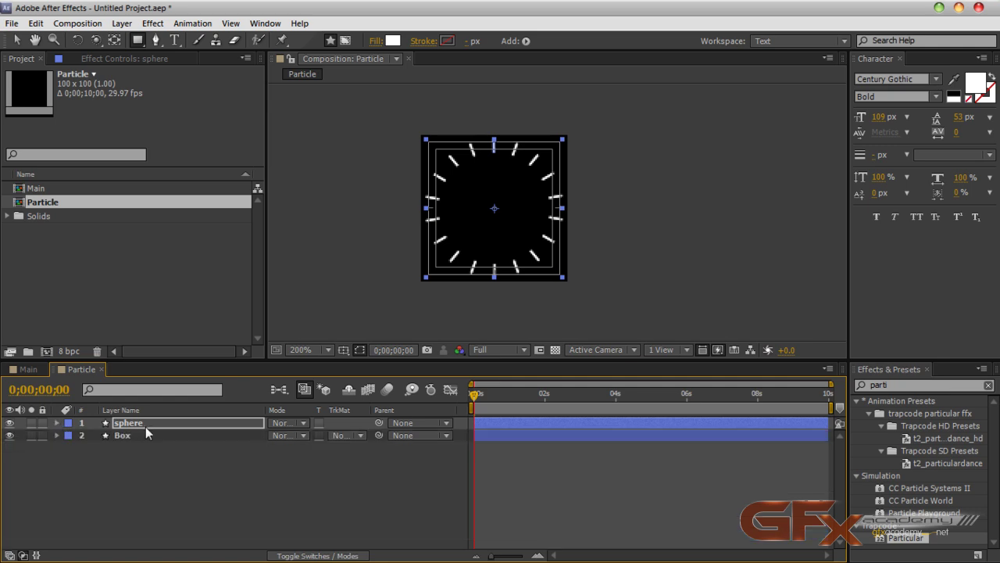
left_click_drag(138, 40, 182, 73)
double_click(141, 40)
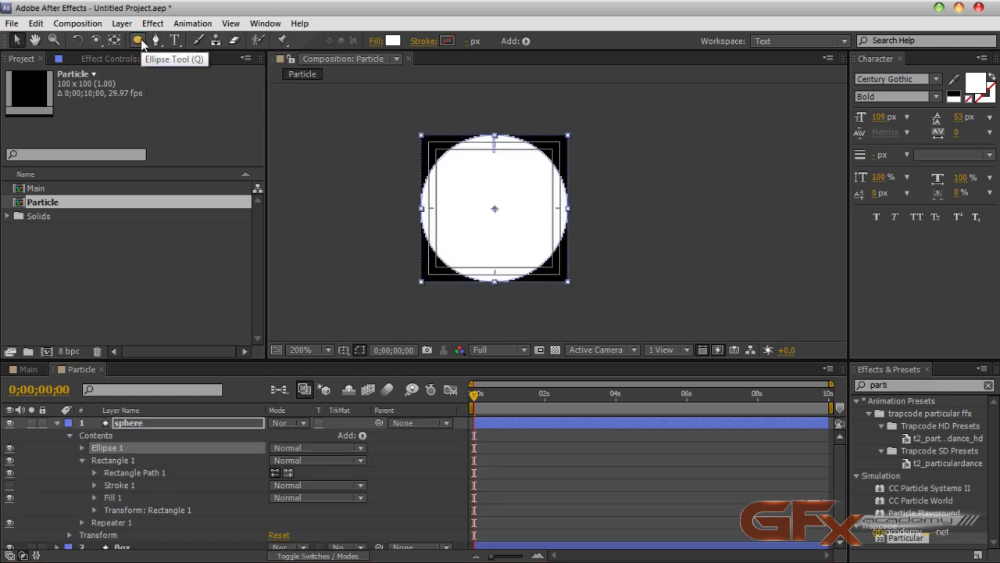
- Enlarge the timeline area and delete Rectangle 1 from the sphere layer's contents
left_click_drag(199, 360, 197, 314)
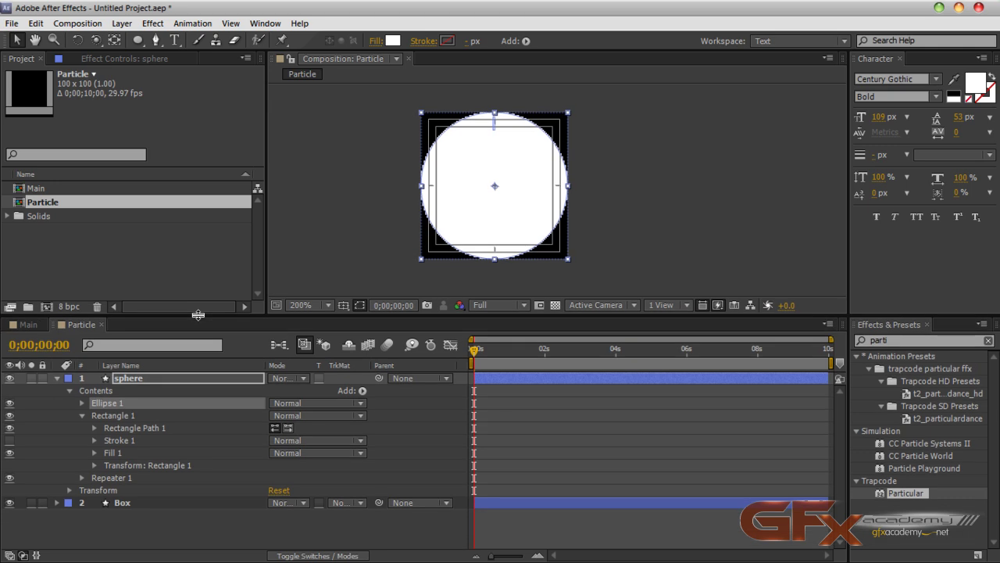
left_click(163, 375)
left_click(121, 417)
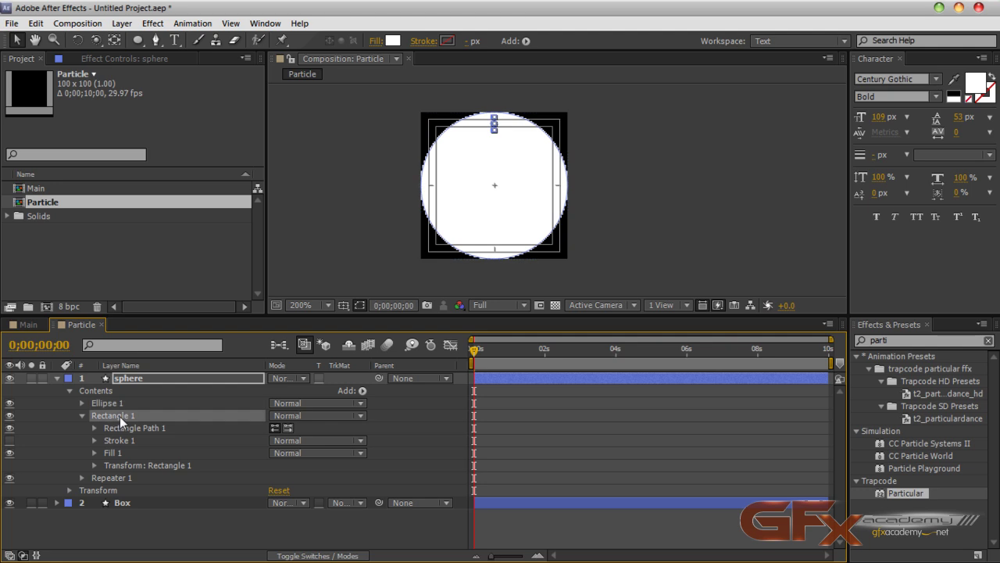
key("Delete")
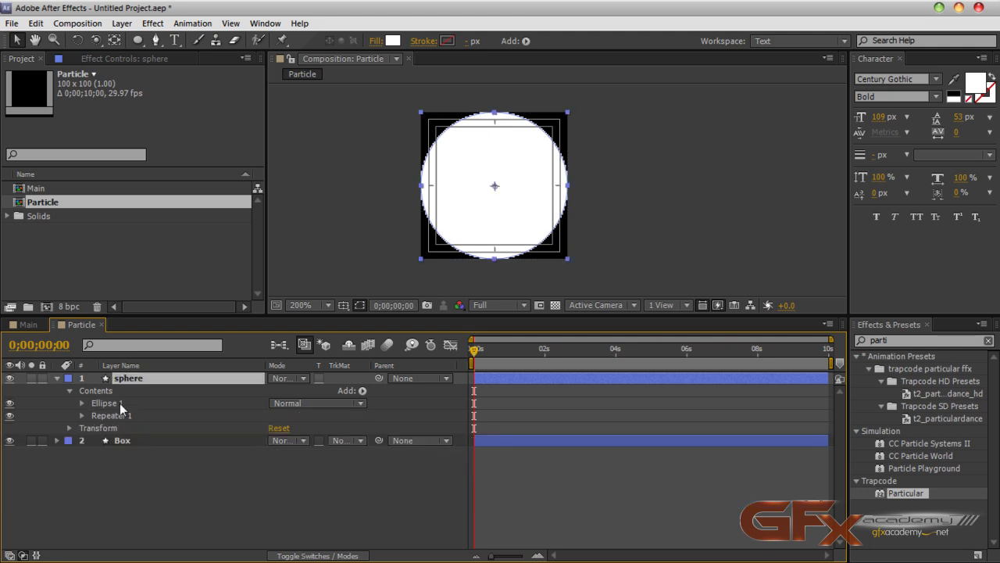
- Set the size of Ellipse Path 1 in the sphere layer to 5 × 5
left_click(118, 404)
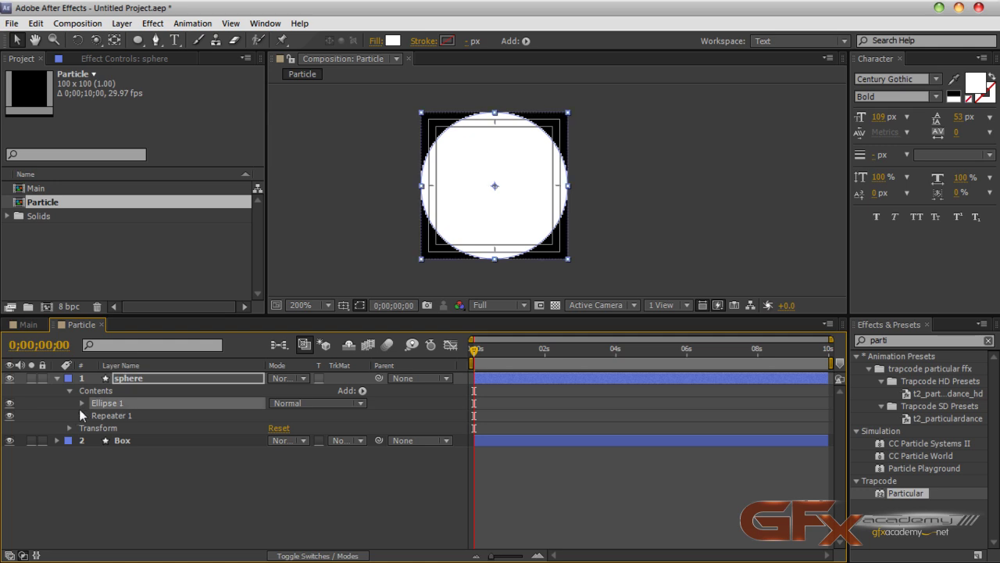
left_click(81, 403)
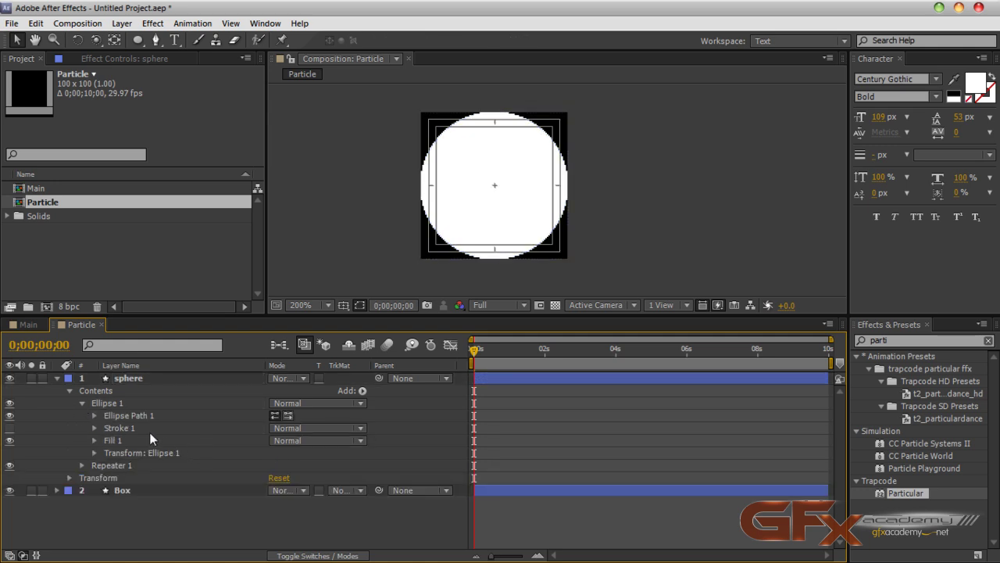
left_click(118, 416)
left_click(93, 416)
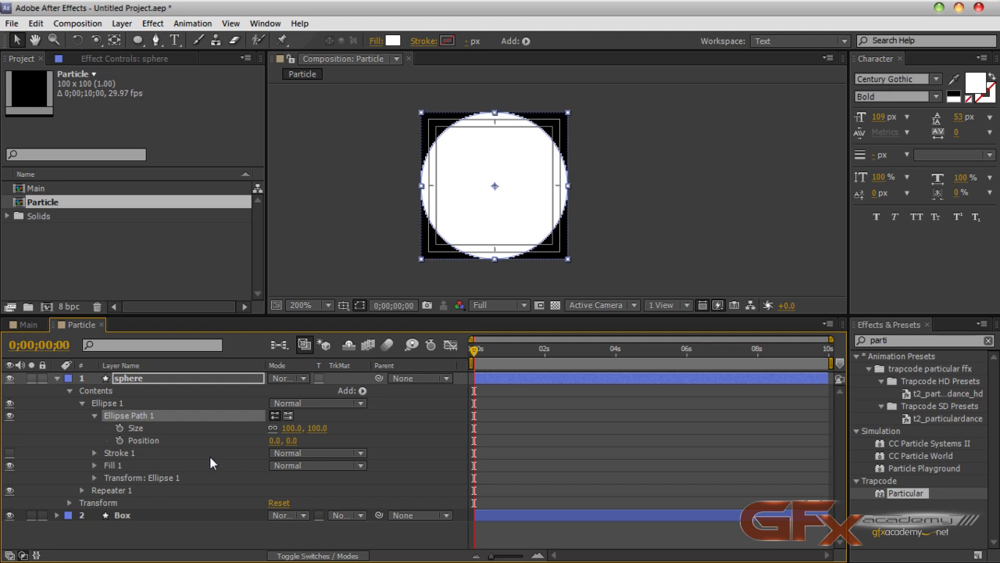
left_click_drag(289, 435, 222, 429)
left_click(289, 428)
type("5")
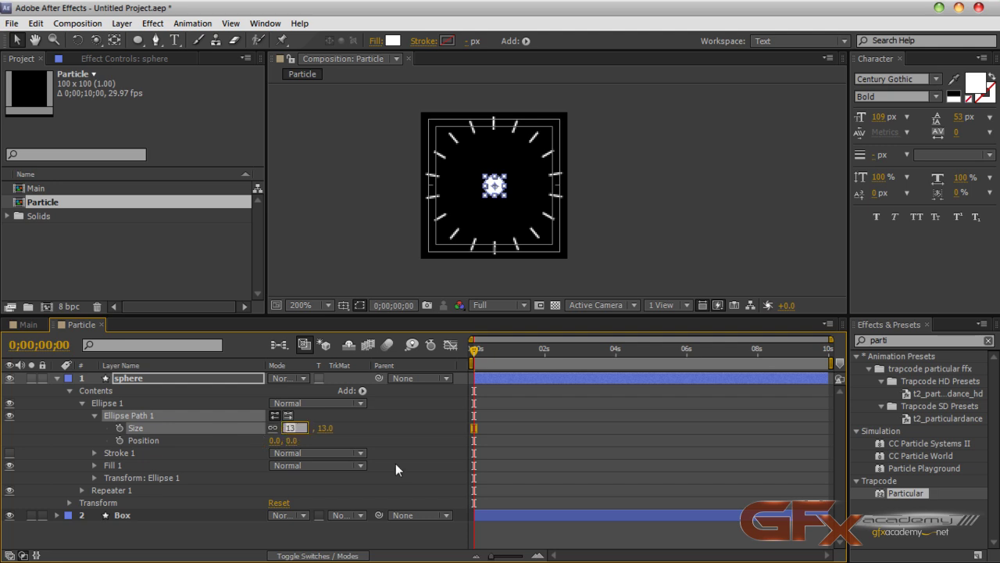
key("Return")
left_click(384, 534)
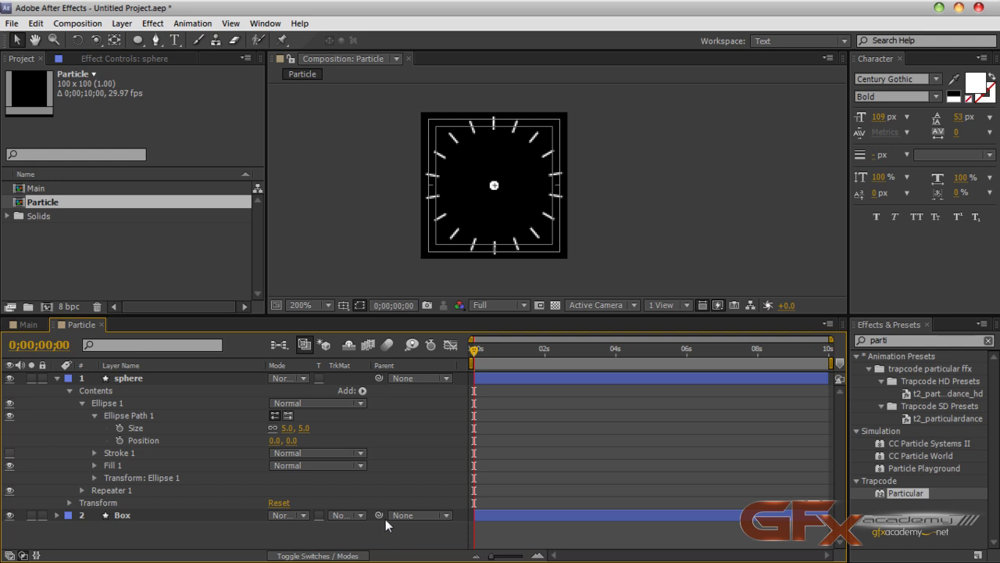
- Move the sphere layer's small circle from the composition centre onto the topmost bar of the ring
left_click(158, 378)
scroll(503, 199, "up", 3)
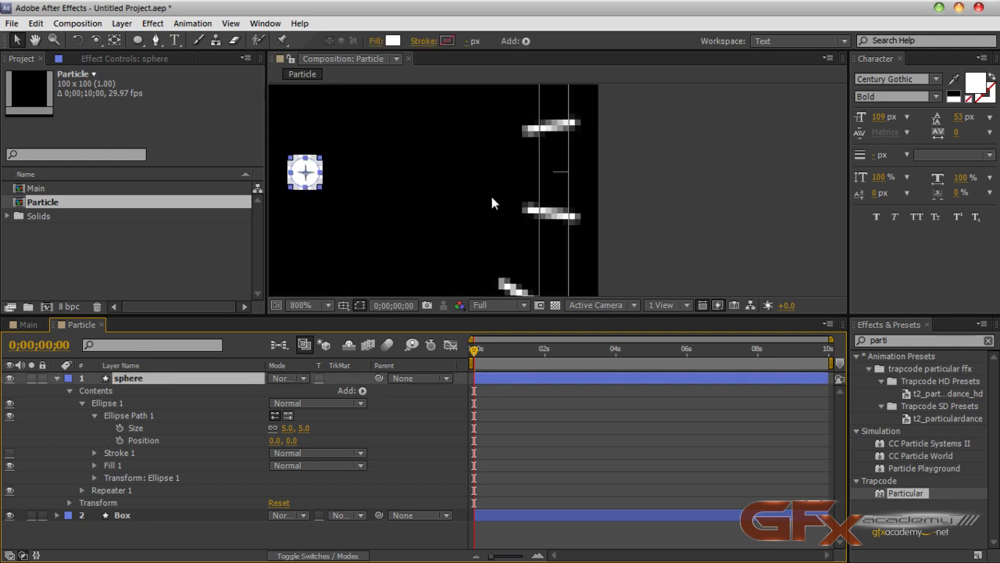
left_click_drag(502, 199, 538, 209)
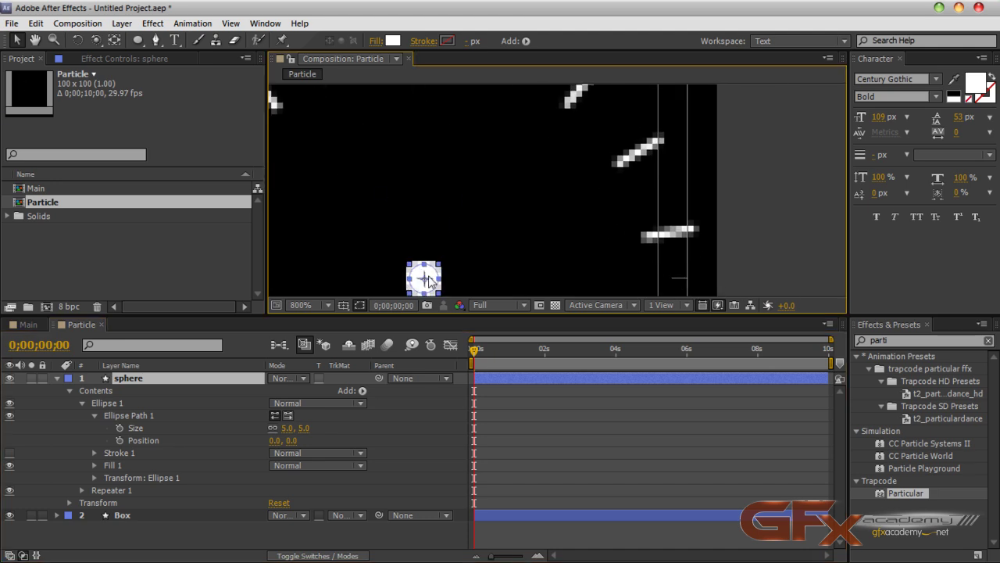
left_click_drag(434, 271, 474, 195)
scroll(469, 139, "down", 2)
key("period")
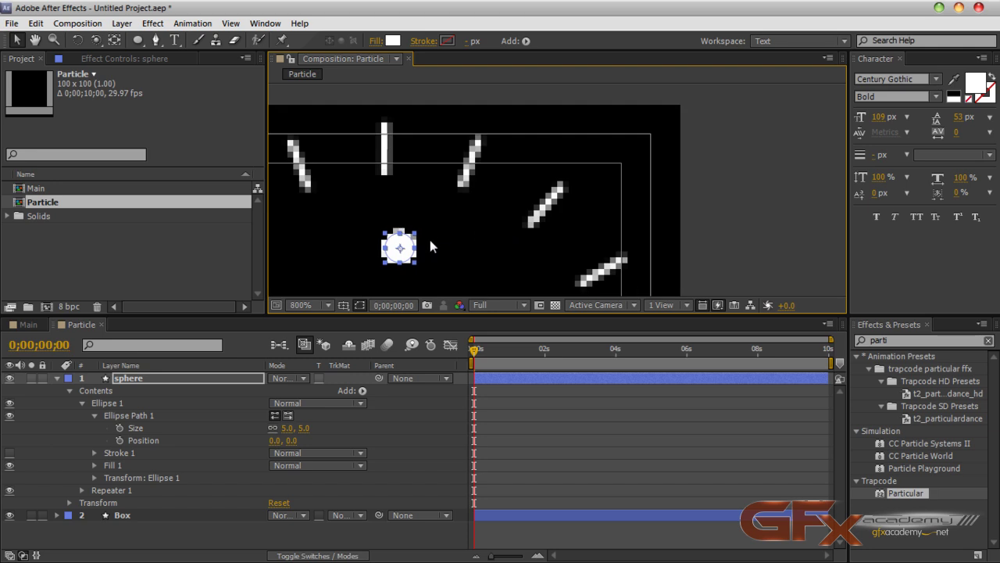
left_click_drag(406, 249, 428, 142)
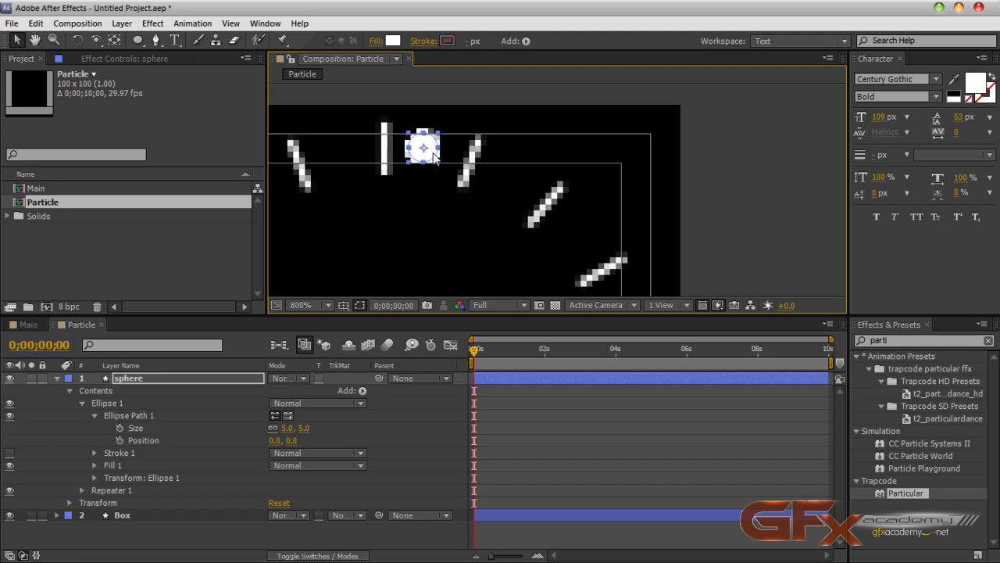
left_click_drag(434, 153, 398, 154)
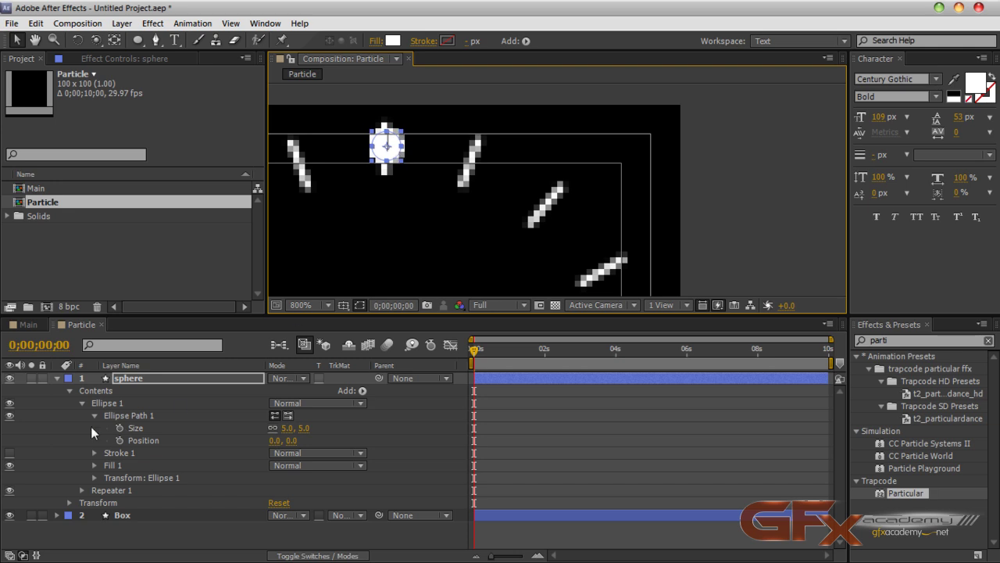
- Show the Position of the Box and sphere layers and set the sphere layer's Position to 50, 50
left_click(121, 513)
key("p")
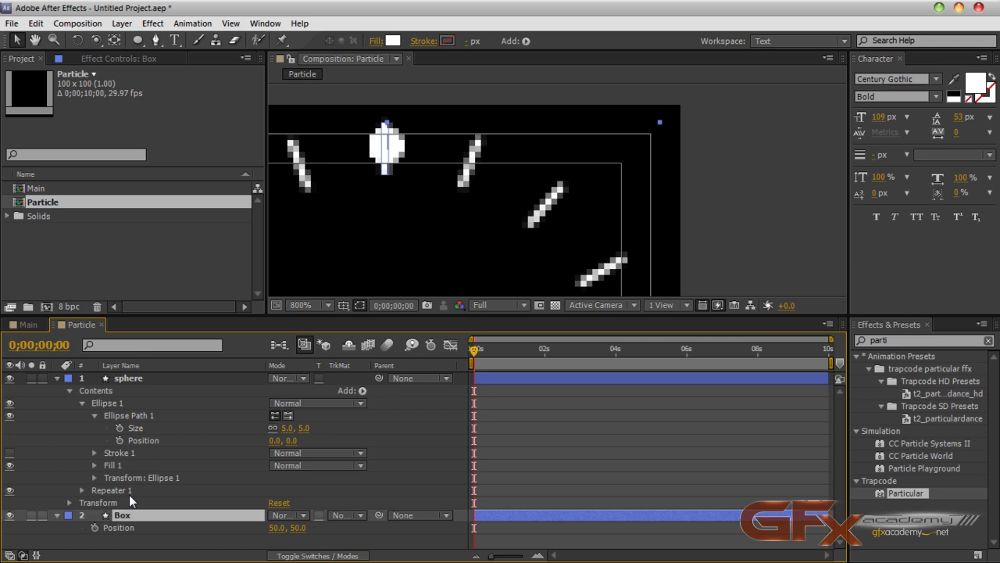
left_click(145, 379)
key("p")
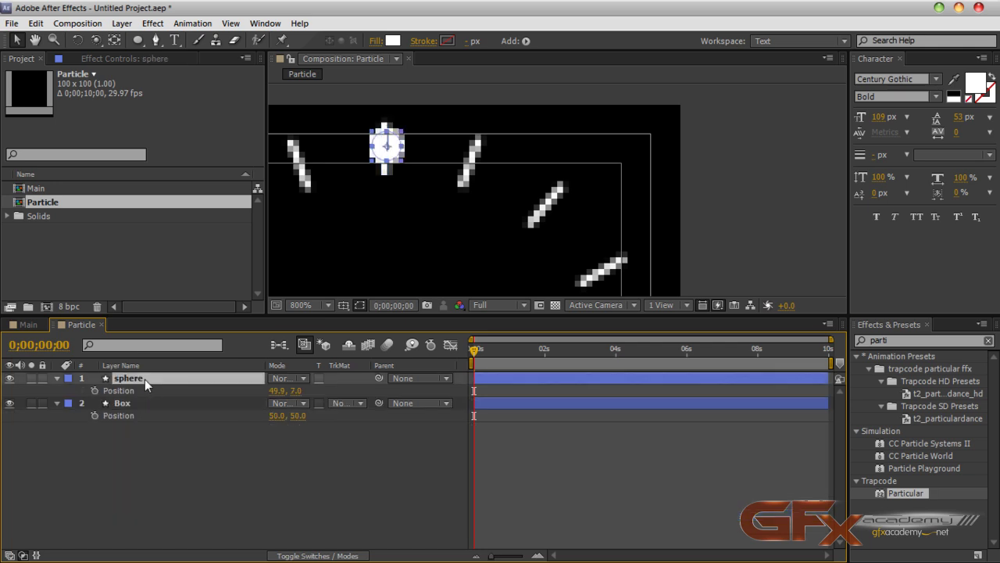
left_click_drag(275, 399, 312, 417)
key("alt+shift+p")
left_click(296, 390)
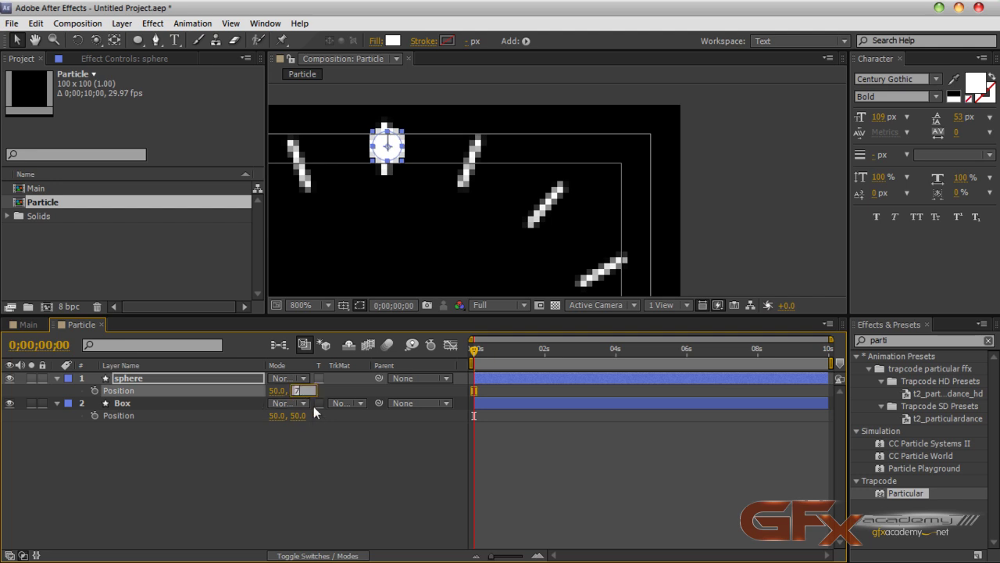
key("Return")
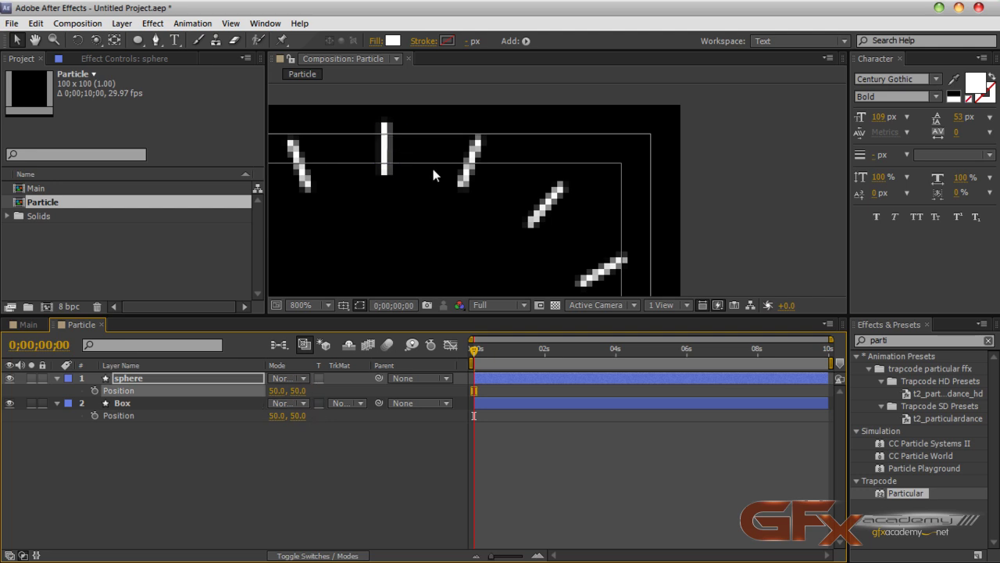
- Try a Y Position of 0 on the sphere layer, and set it to 7
scroll(435, 172, "down", 2)
scroll(429, 196, "up", 2)
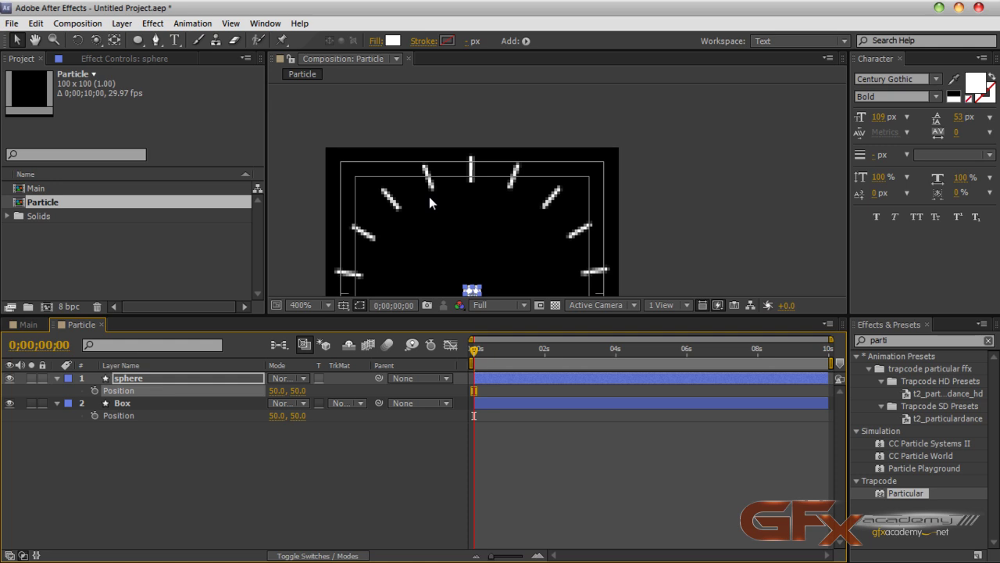
left_click_drag(496, 219, 450, 168)
left_click(297, 393)
type("0")
key("Return")
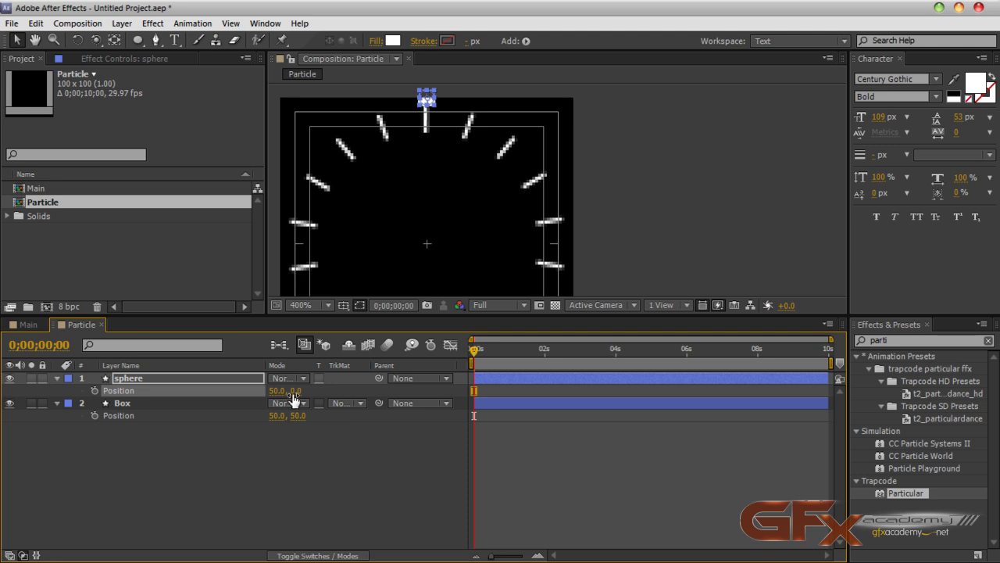
left_click_drag(295, 392, 298, 393)
key("Return")
left_click(325, 454)
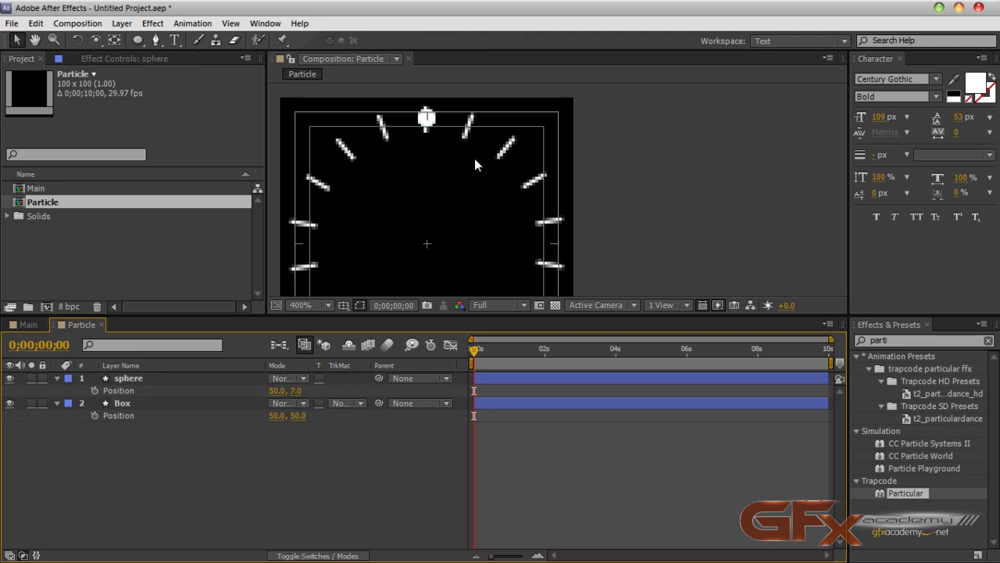
- Expand the transform of the sphere layer's Repeater 1 and try a Rotation of 37°
scroll(468, 154, "up", 1)
left_click_drag(469, 162, 623, 228)
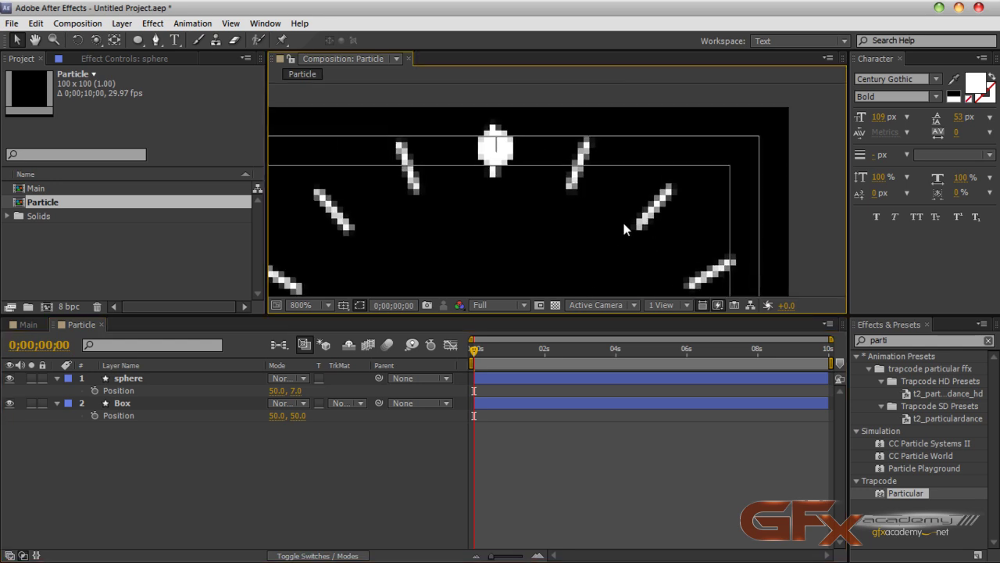
left_click(209, 377)
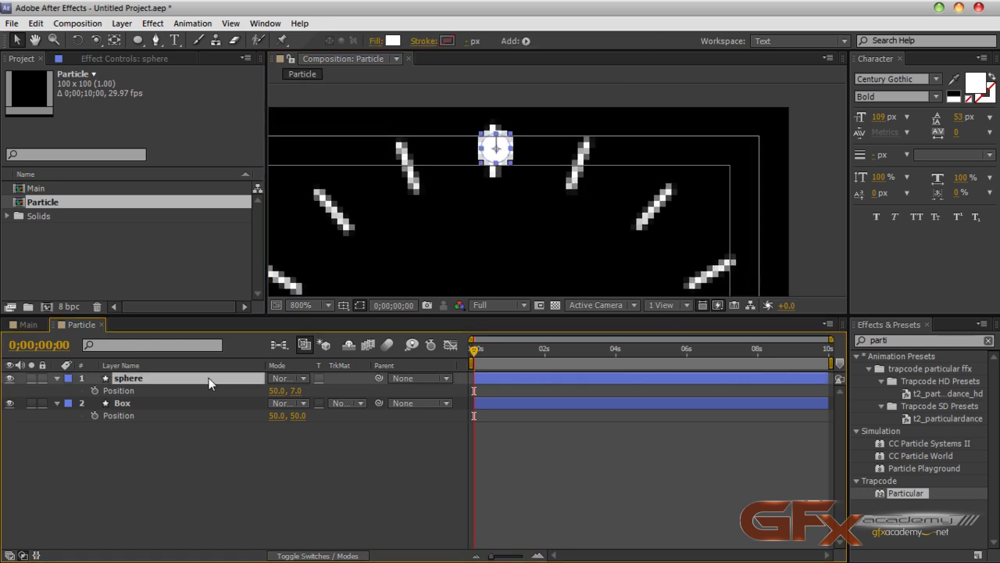
left_click(56, 378)
left_click(56, 378)
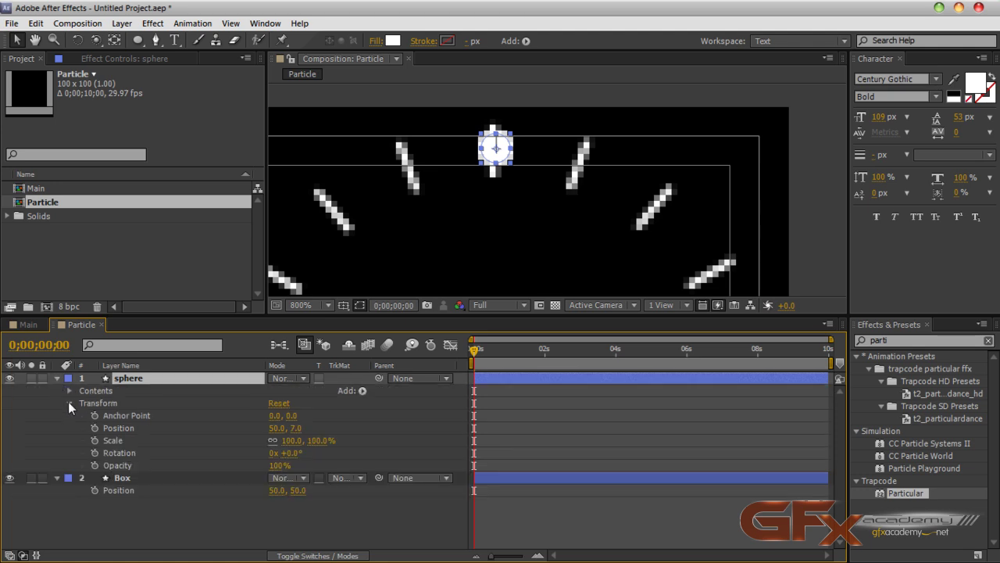
left_click(69, 403)
left_click(68, 390)
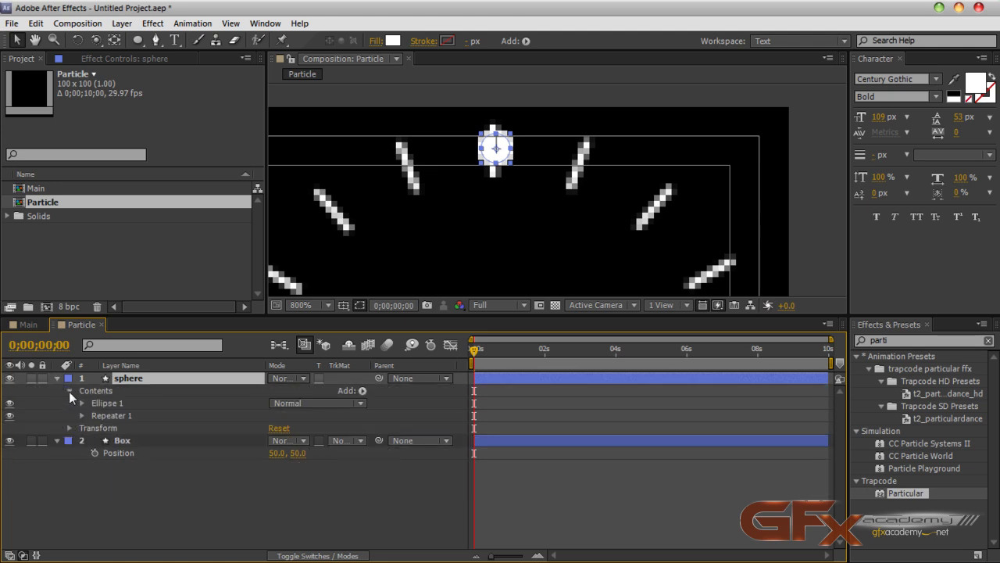
left_click(82, 416)
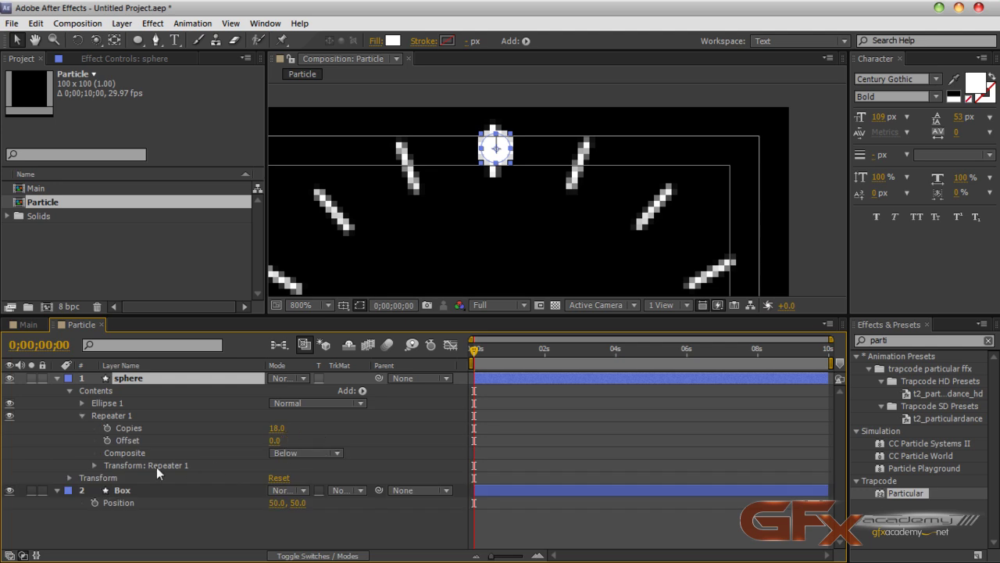
left_click(94, 465)
scroll(362, 478, "down", 2)
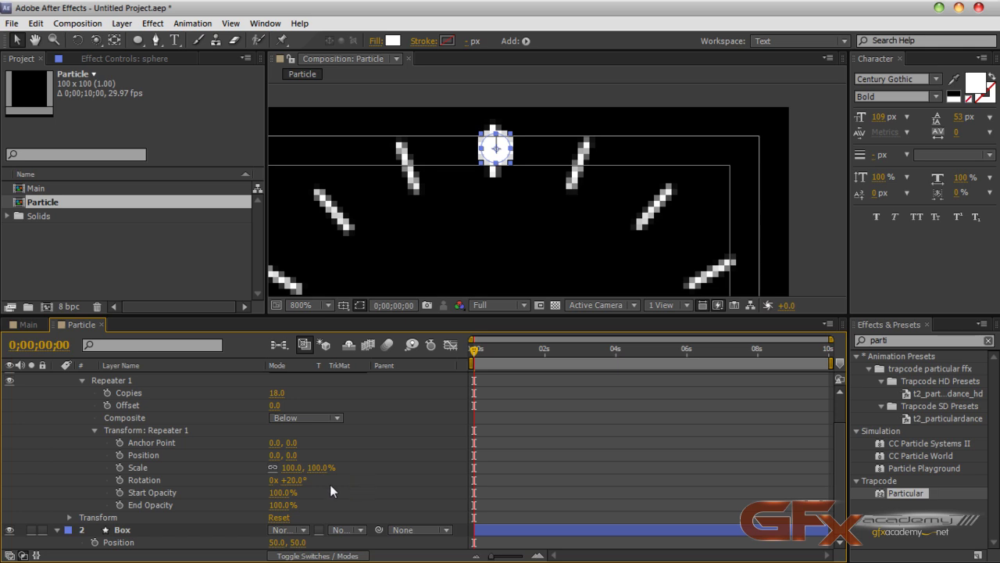
left_click_drag(294, 481, 328, 483)
scroll(520, 211, "down", 10)
scroll(521, 218, "up", 8)
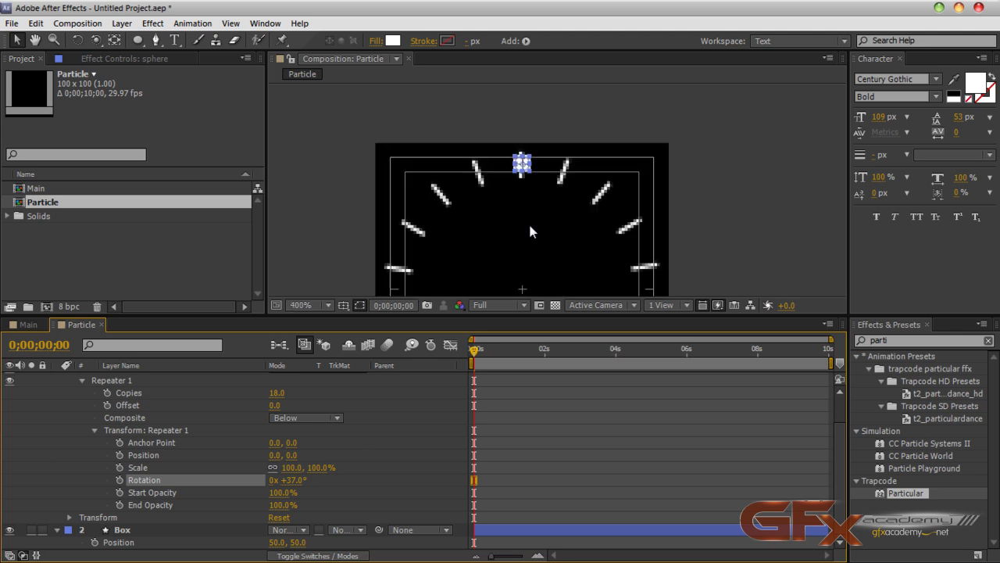
- Delete Repeater 1 from the sphere layer's contents
left_click(145, 433)
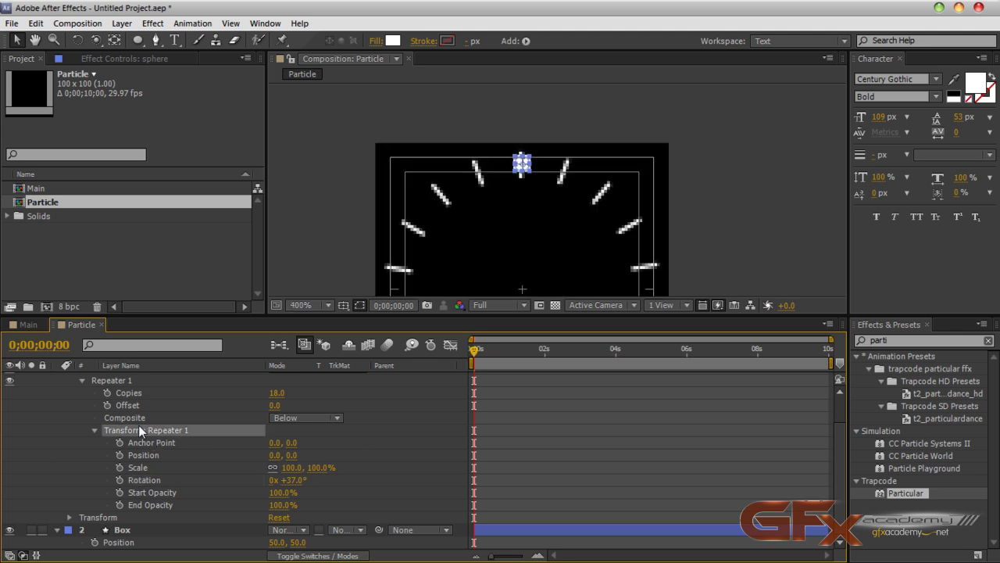
left_click(127, 384)
key("ctrl+grave")
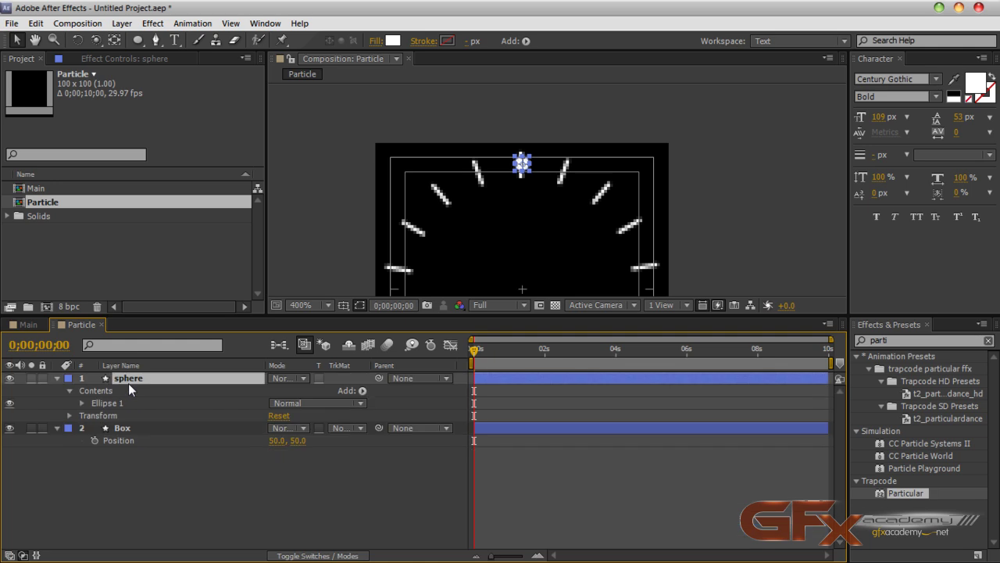
left_click(161, 469)
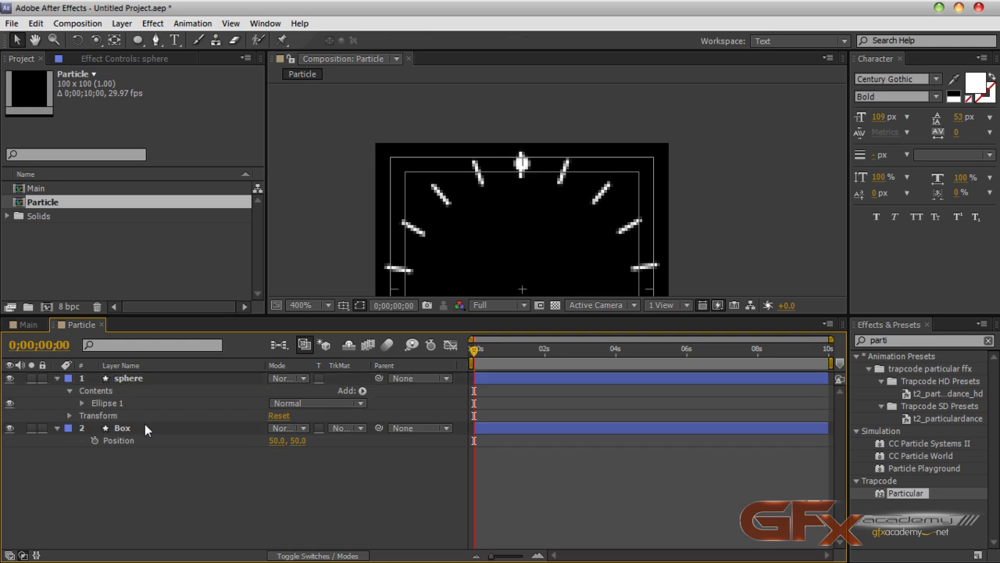
- Add a new Repeater to the sphere layer
left_click(219, 377)
left_click(525, 41)
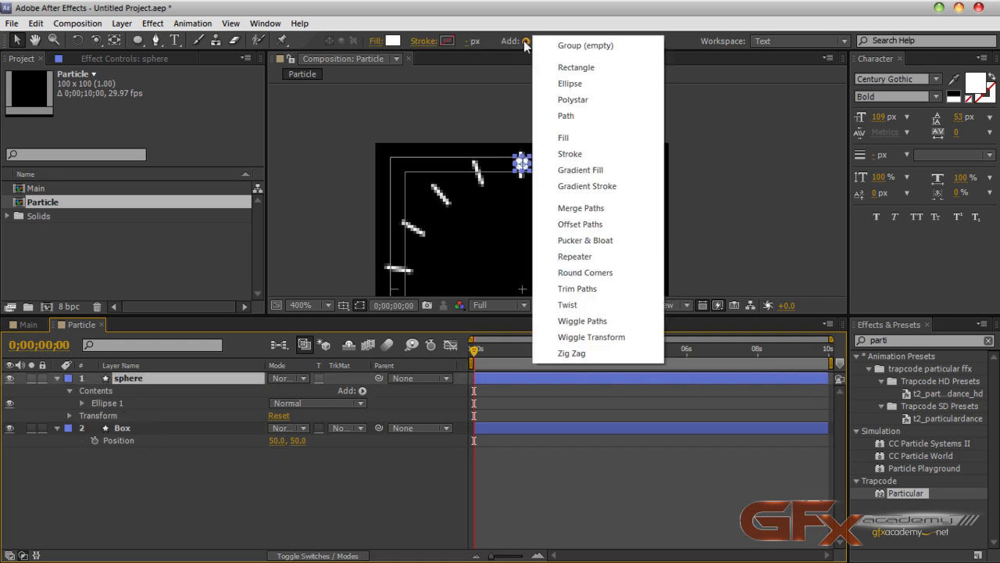
left_click(590, 258)
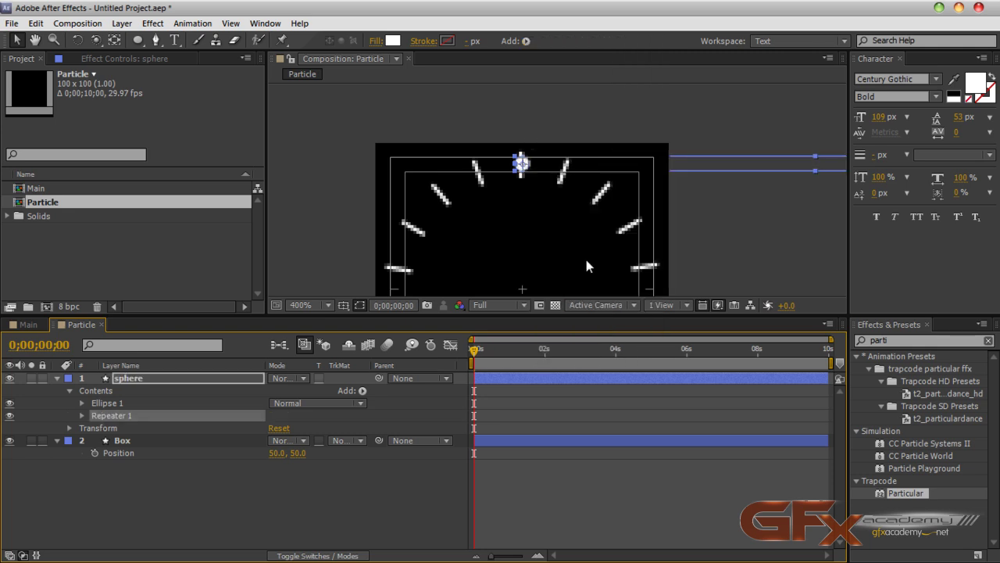
- Set the new repeater's transform Rotation to 20° and its Position to 0, 0
left_click(81, 416)
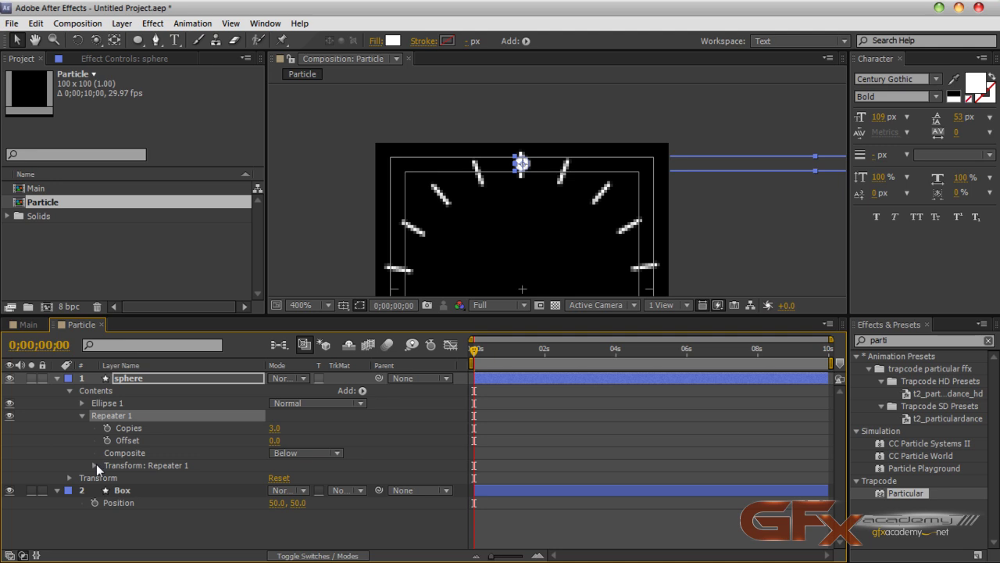
left_click(95, 465)
scroll(375, 499, "down", 3)
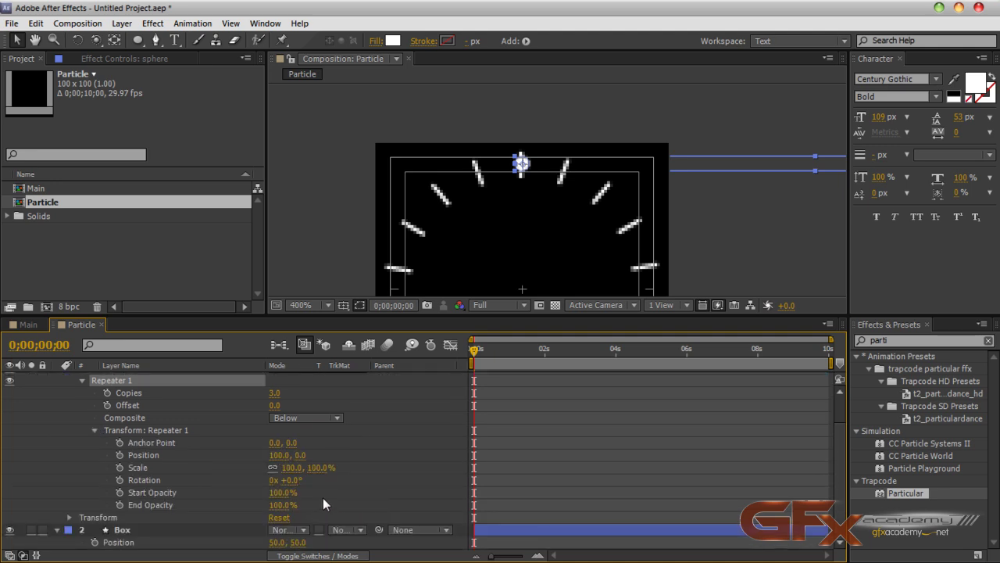
left_click(291, 481)
type("20")
key("Return")
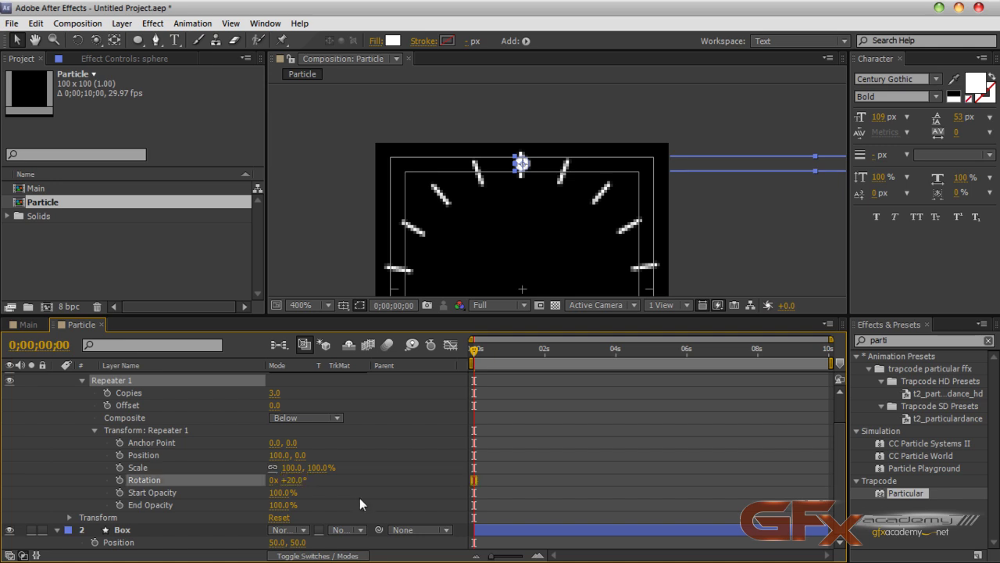
left_click(279, 455)
type("0")
key("Return")
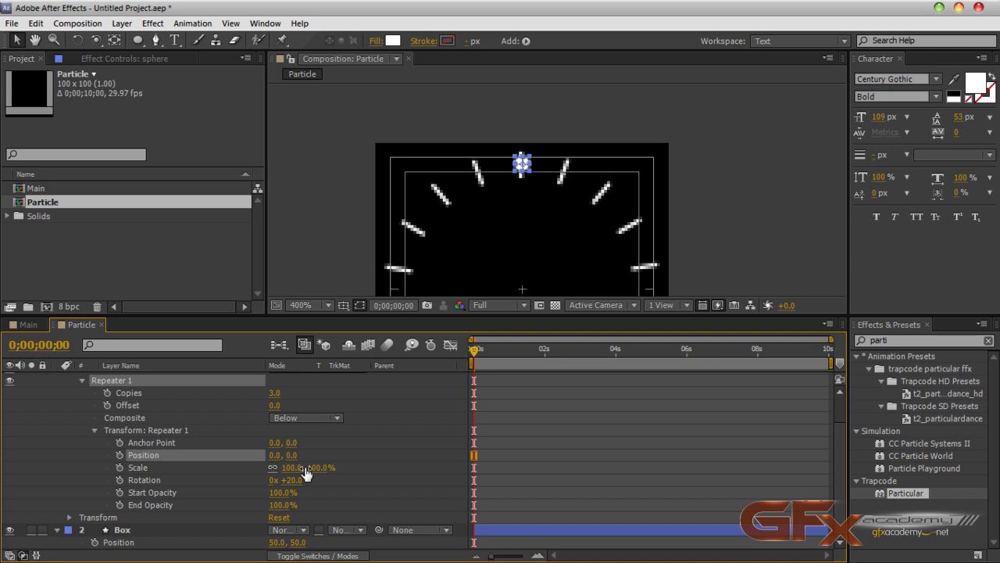
- Raise the sphere repeater's Copies to 23
scroll(383, 475, "up", 1)
mouse_move(275, 404)
left_mouse_down()
mouse_move(301, 398)
mouse_move(293, 404)
left_mouse_up()
left_click(377, 450)
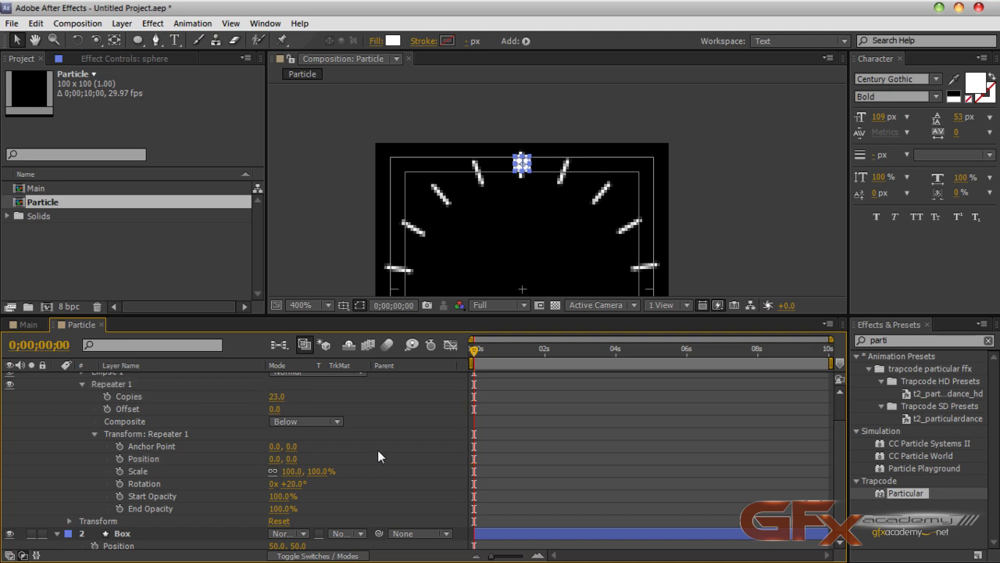
scroll(378, 450, "up", 2)
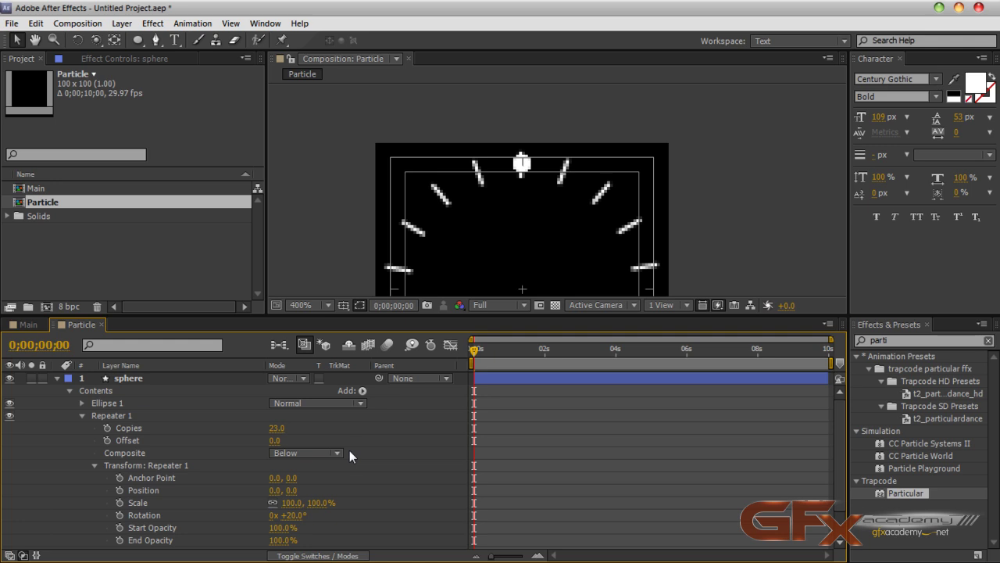
- Set the sphere layer's Position to 50, 50
left_click(185, 379)
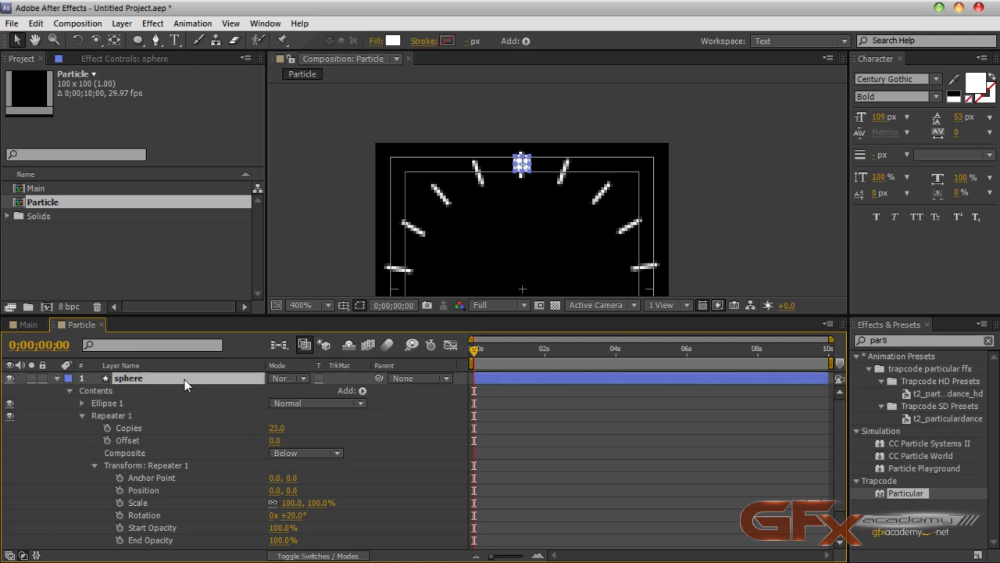
left_click(81, 402)
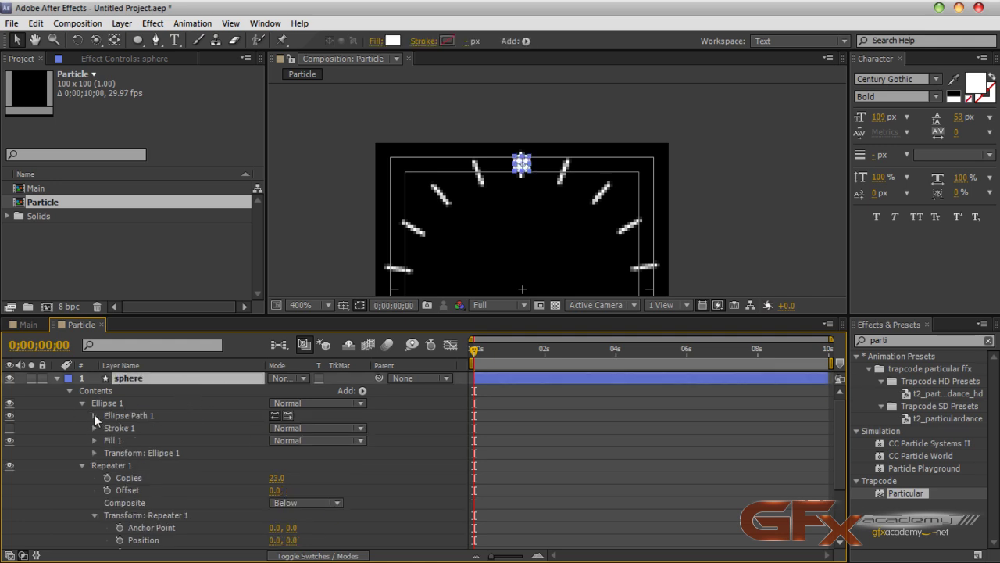
left_click(94, 415)
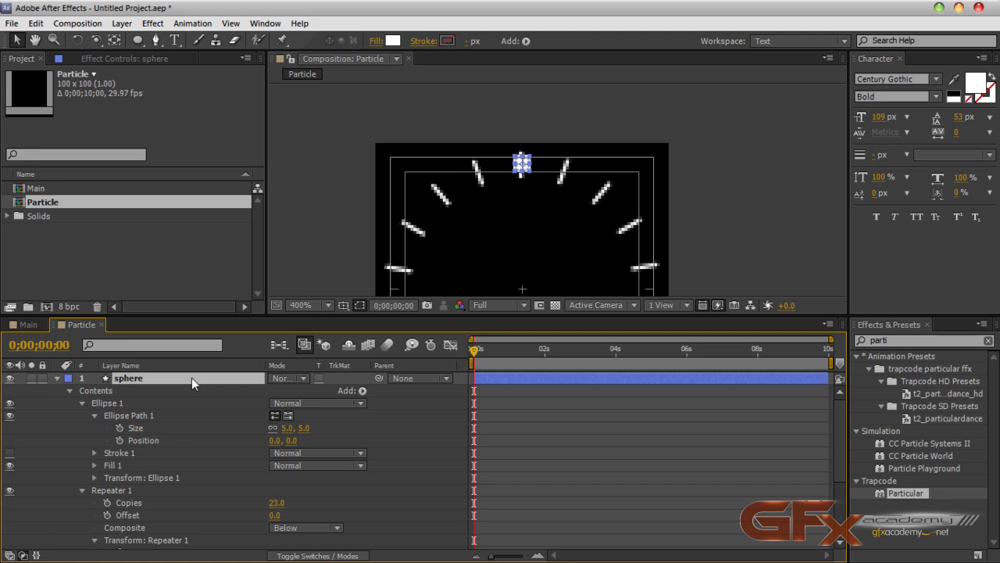
key("p")
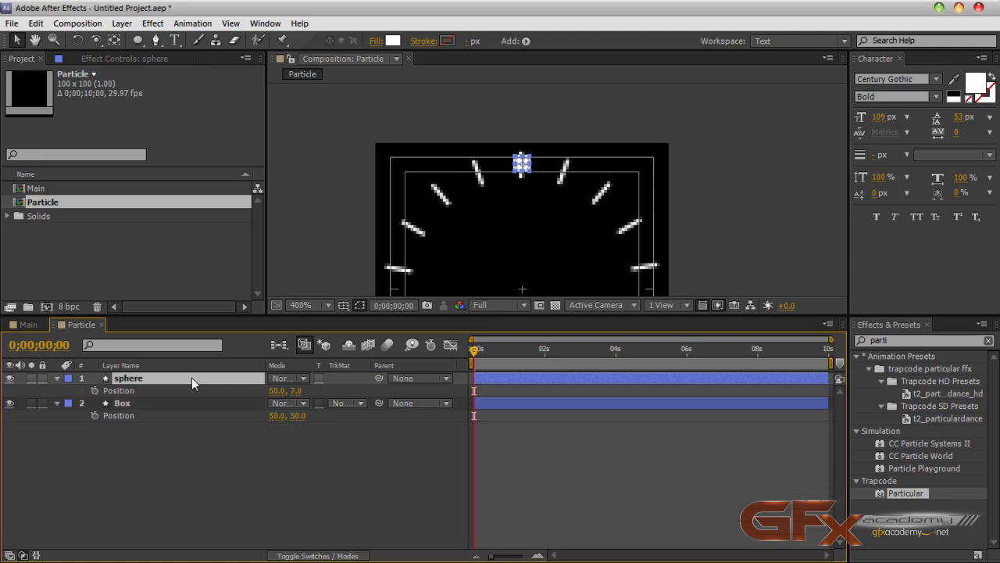
type("50")
key("Return")
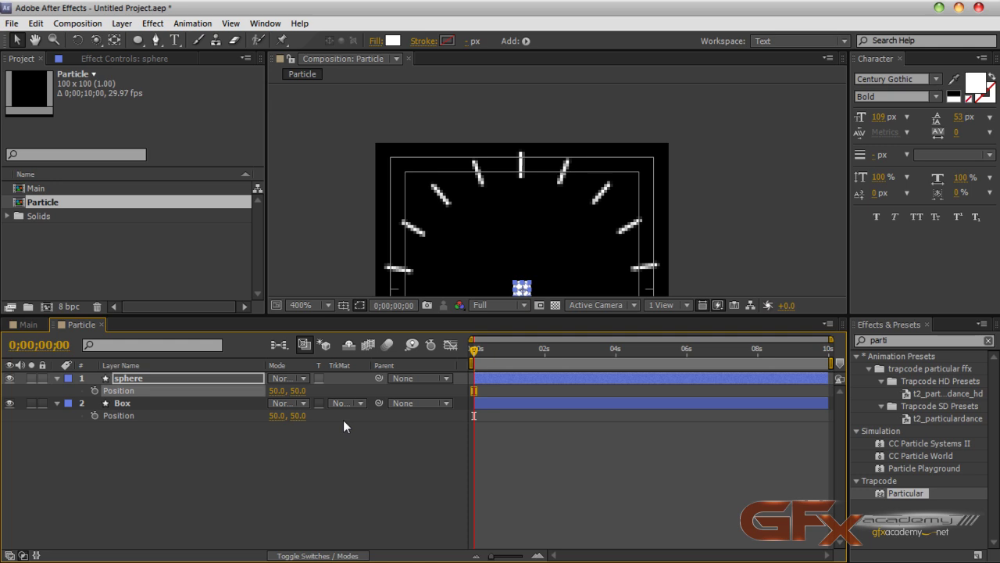
- Delete the sphere layer from the Particle composition and collapse the Box layer's properties
left_click(56, 378)
left_click(57, 378)
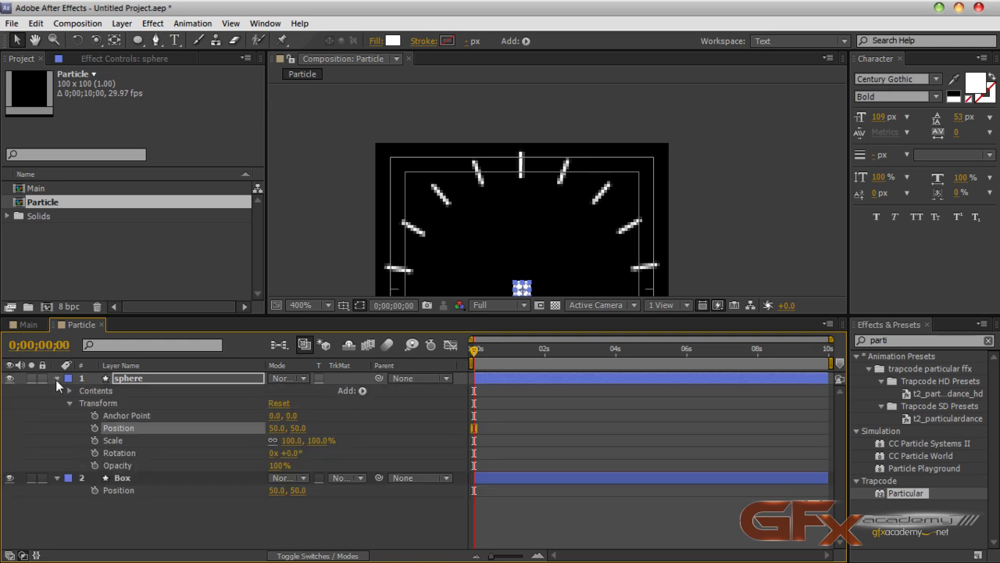
key("Delete")
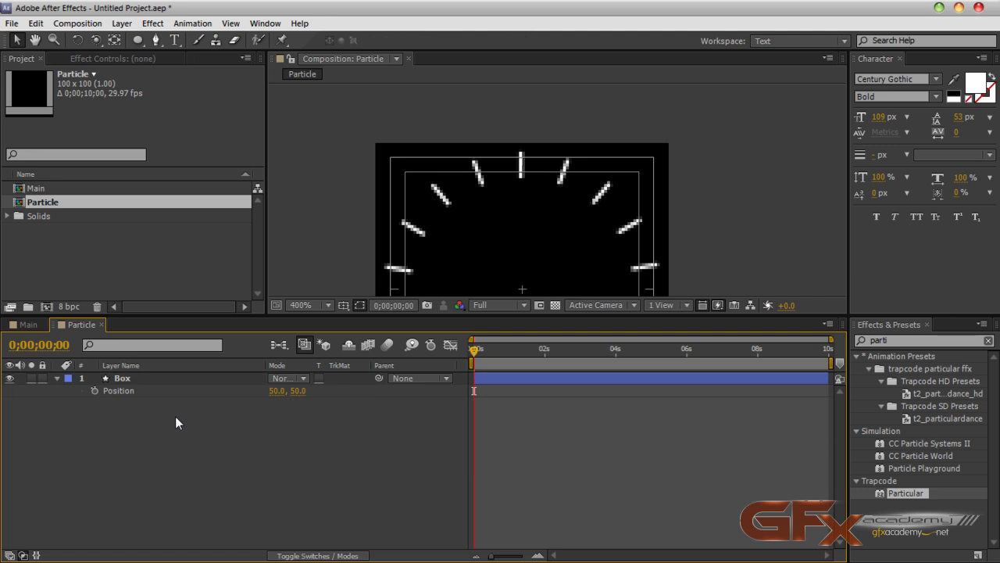
left_click(56, 378)
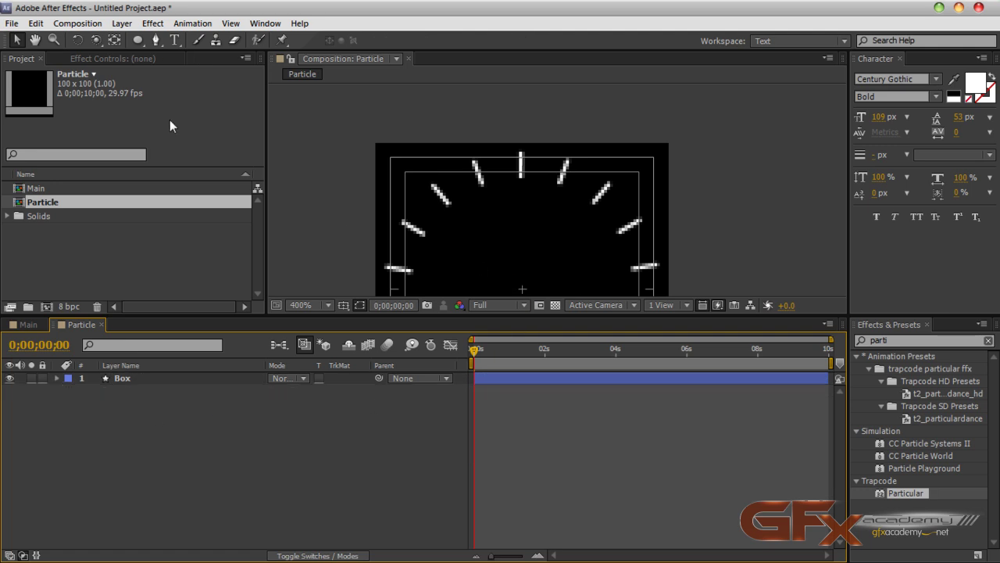
- Draw a small white circle on a new shape layer, placed between the topmost bar and its right-hand neighbour
left_click(138, 41)
scroll(510, 191, "up", 3)
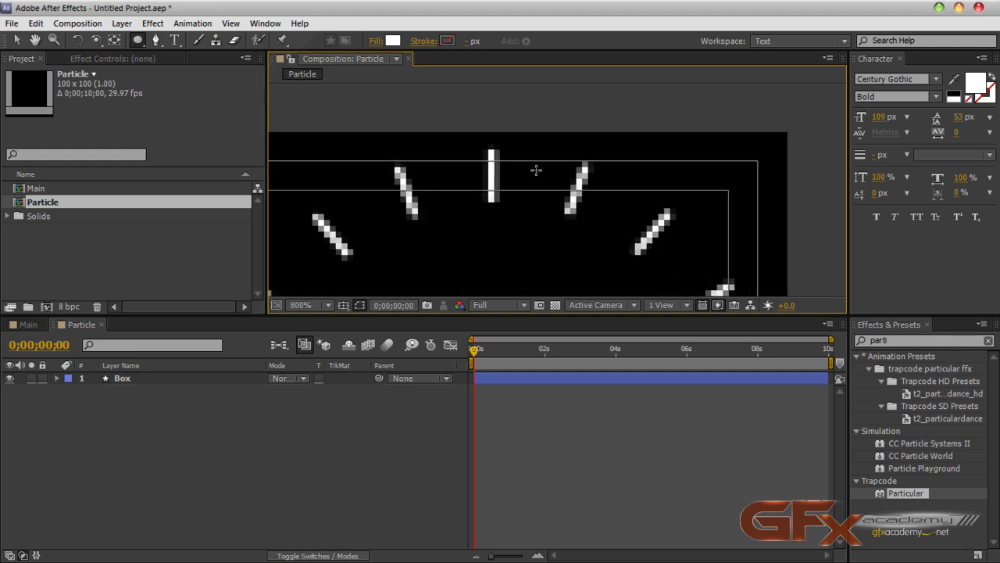
left_click_drag(540, 164, 511, 196)
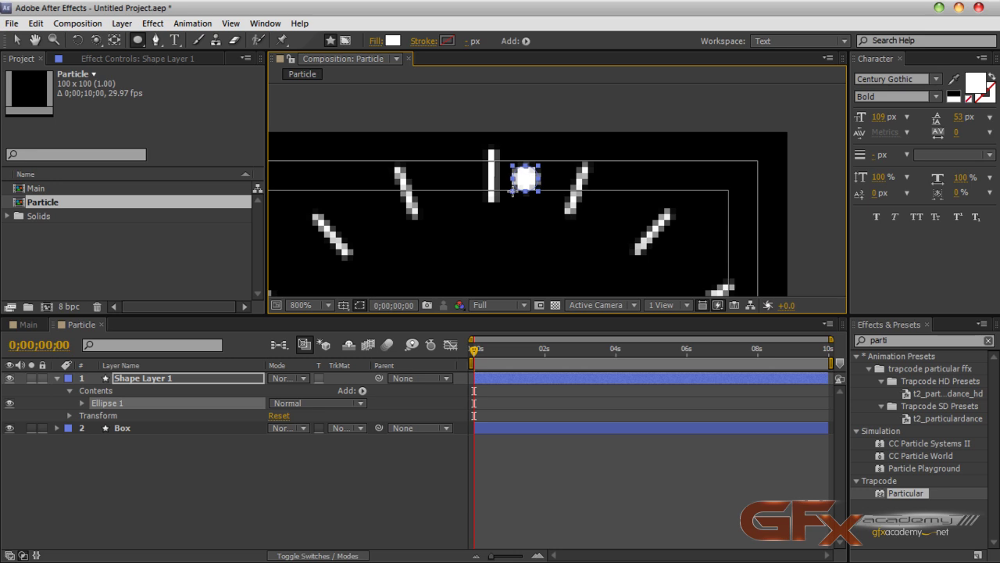
left_click(17, 40)
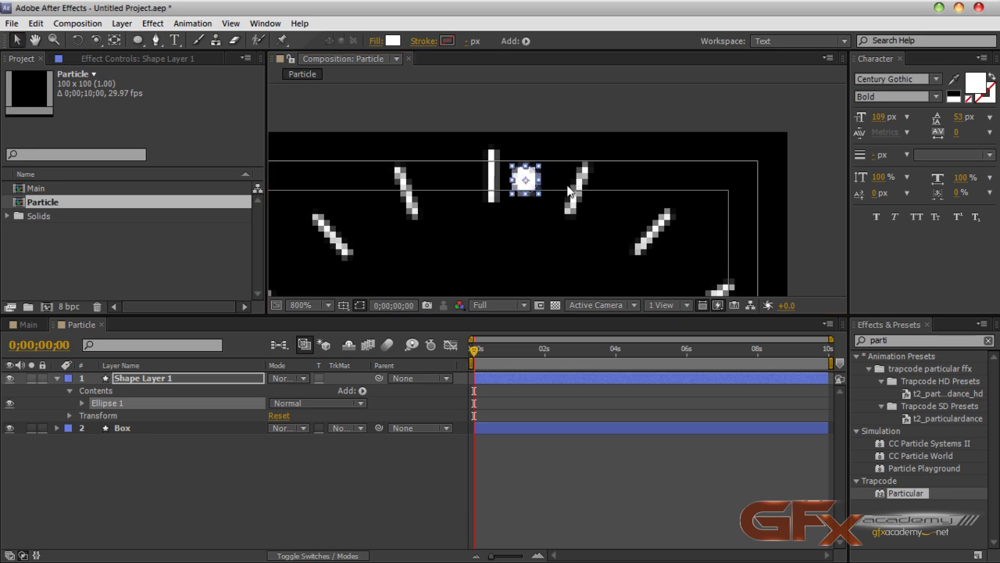
left_click_drag(535, 185, 541, 181)
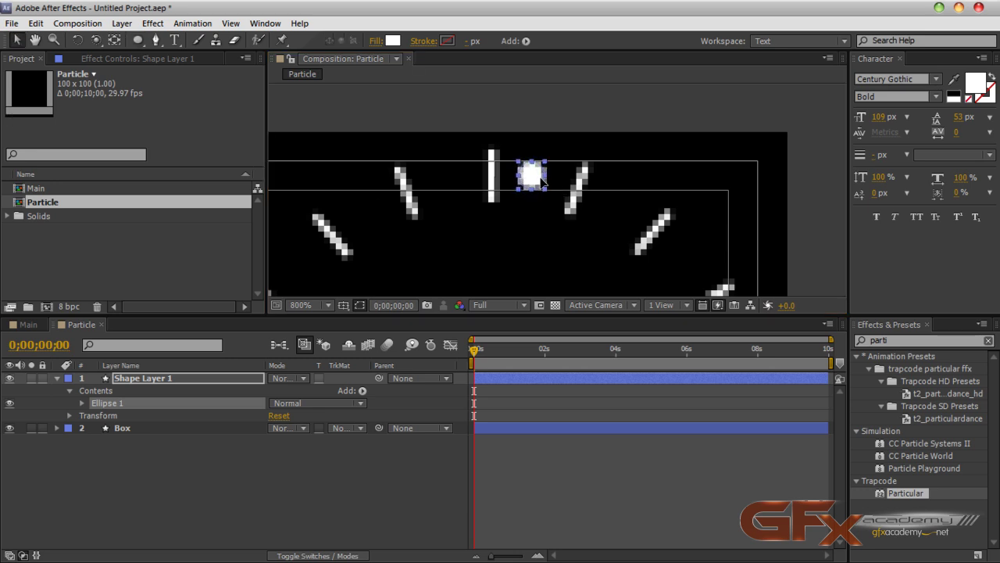
- Add a Repeater to the new circle layer and expand its transform settings
left_click(188, 384)
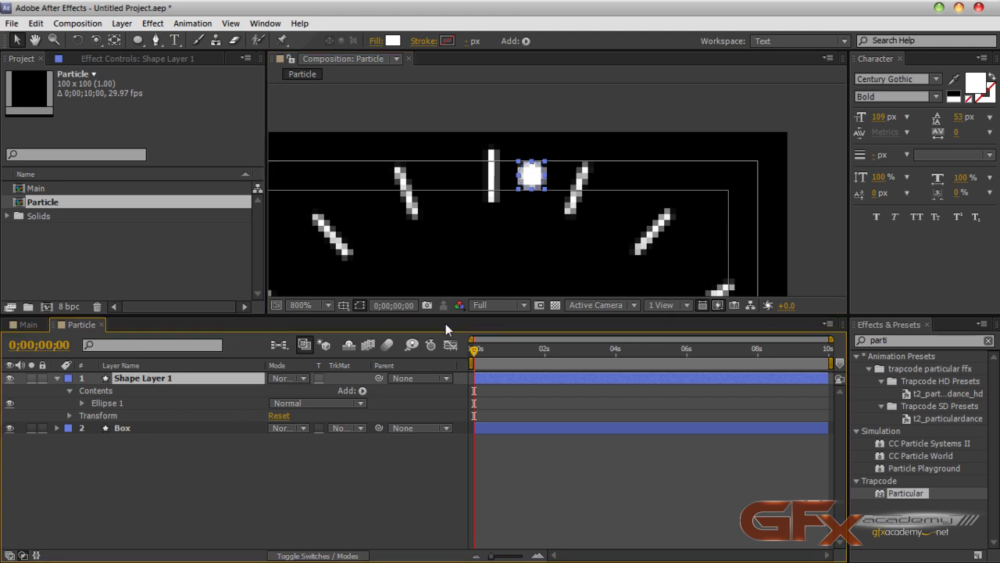
left_click(526, 40)
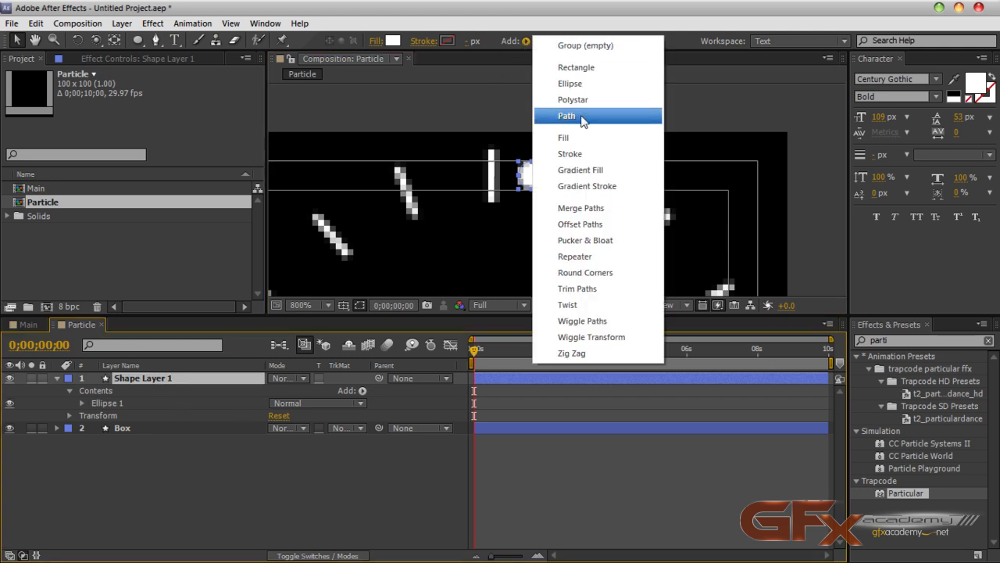
left_click(599, 257)
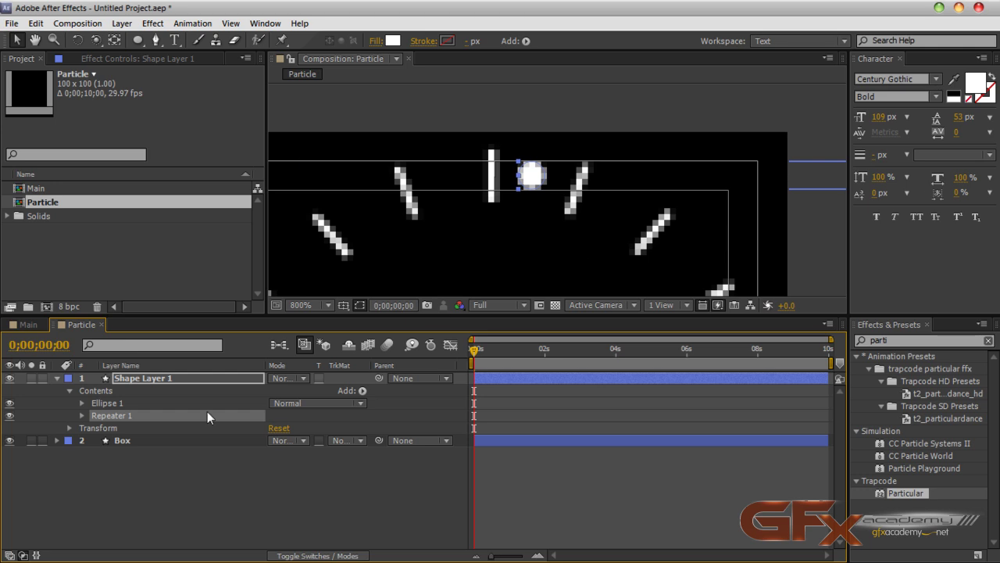
left_click(81, 414)
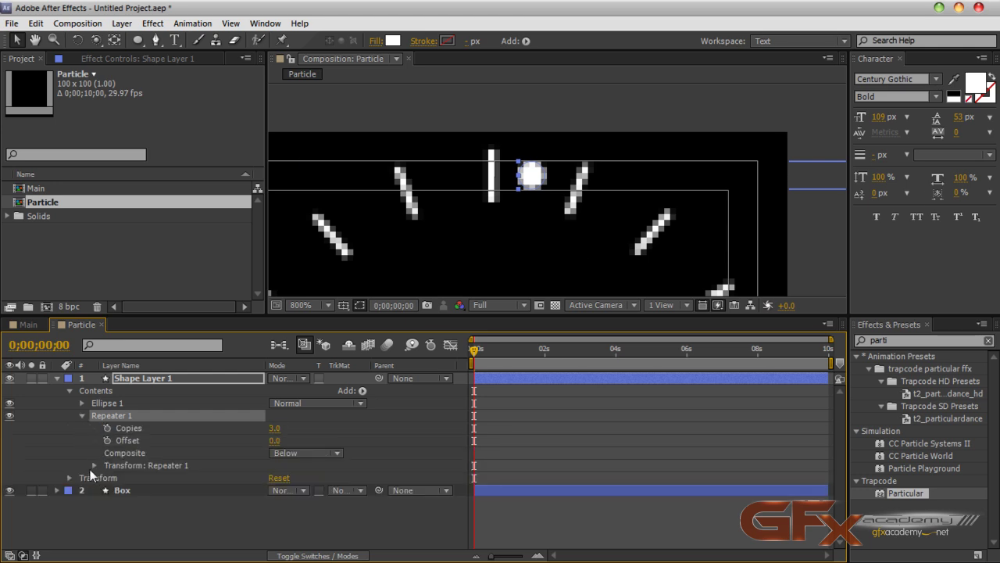
left_click(93, 467)
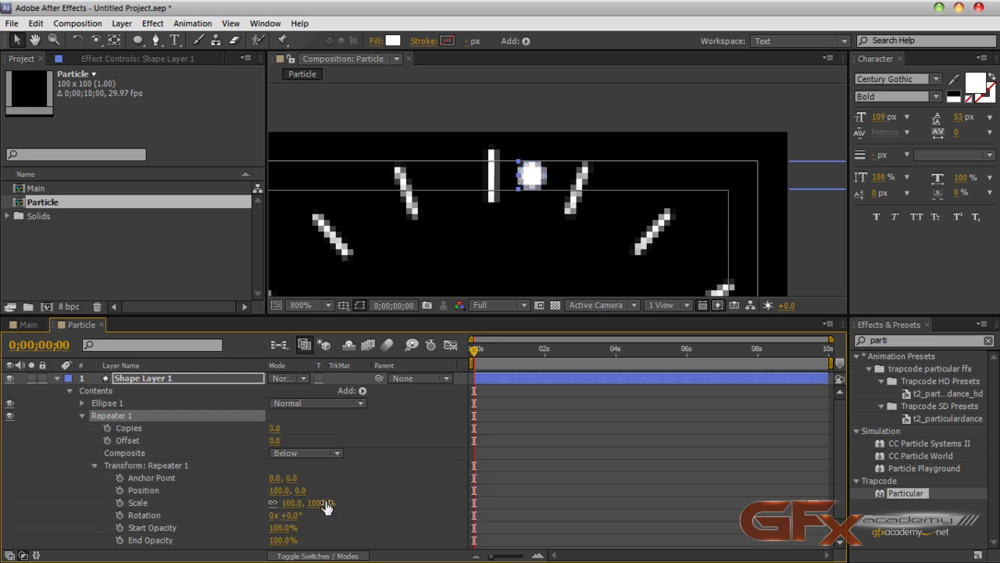
- Set the circle repeater's transform Rotation to 30° and its Position to 0, 0
left_click(292, 516)
type("30")
key("Return")
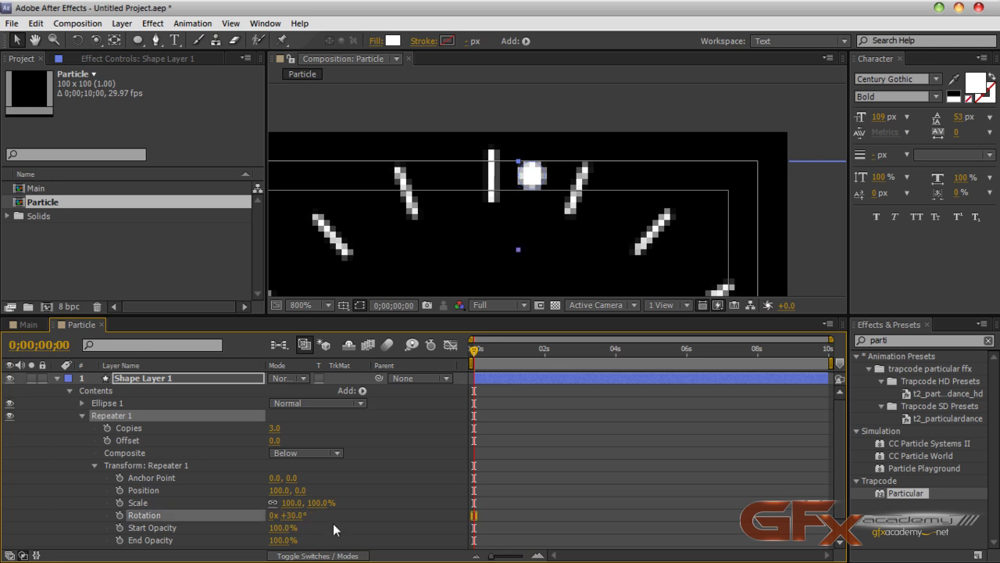
left_click(281, 491)
type("0")
key("Return")
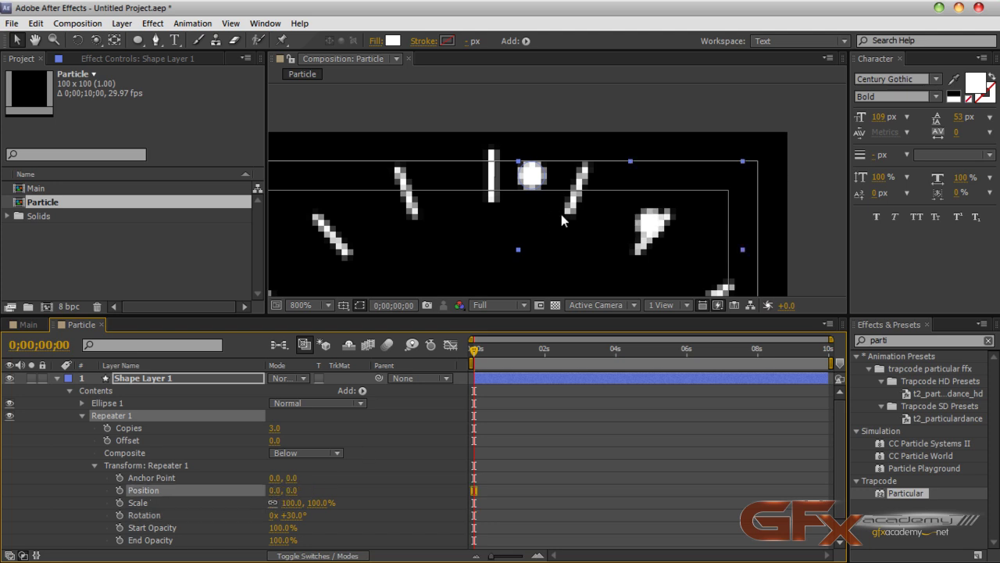
- Raise the circle repeater's Copies to 12 and adjust its Rotation to 21°
scroll(522, 152, "down", 1)
left_click_drag(522, 152, 491, 91)
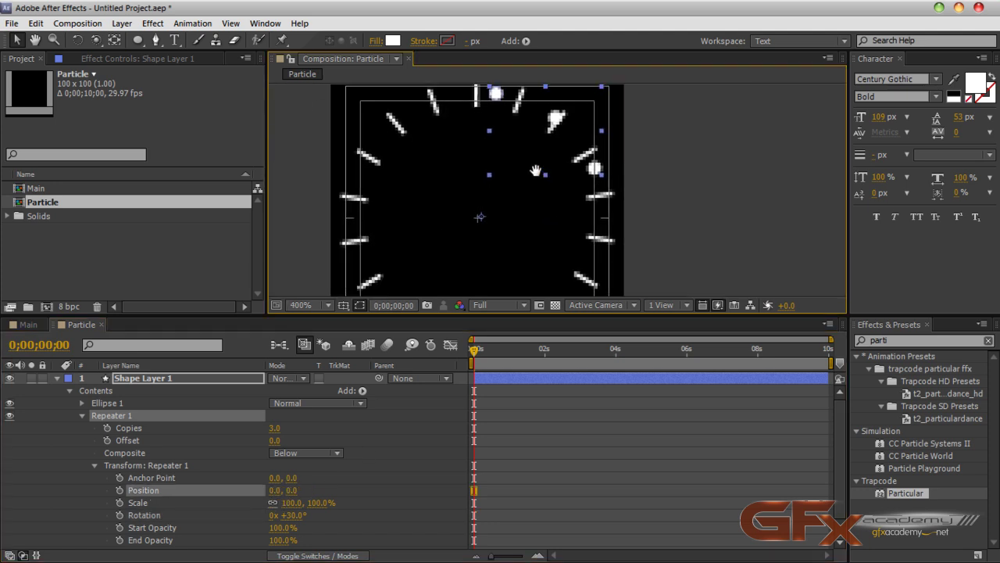
left_click_drag(273, 429, 277, 429)
left_click_drag(297, 515, 299, 517)
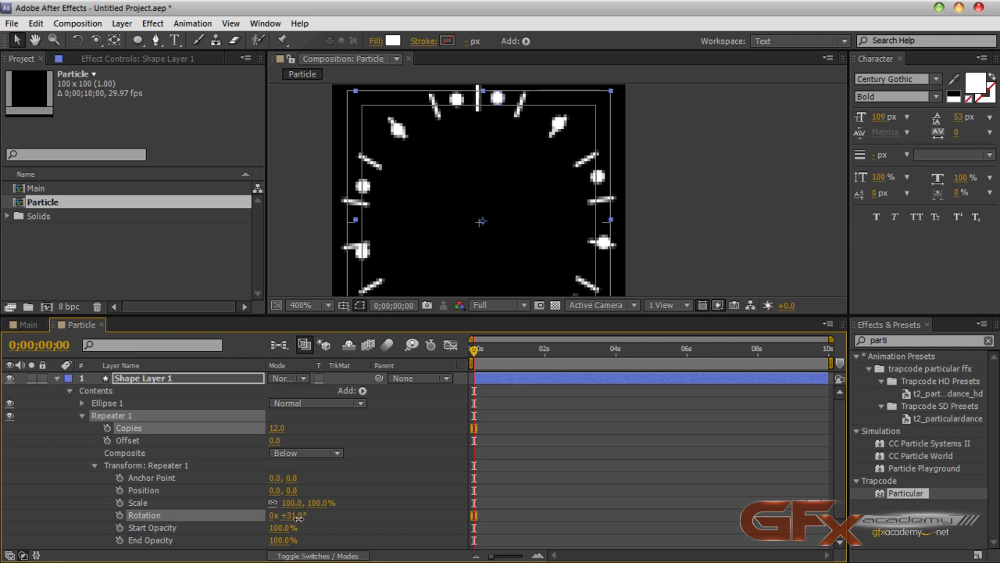
left_click_drag(298, 517, 292, 518)
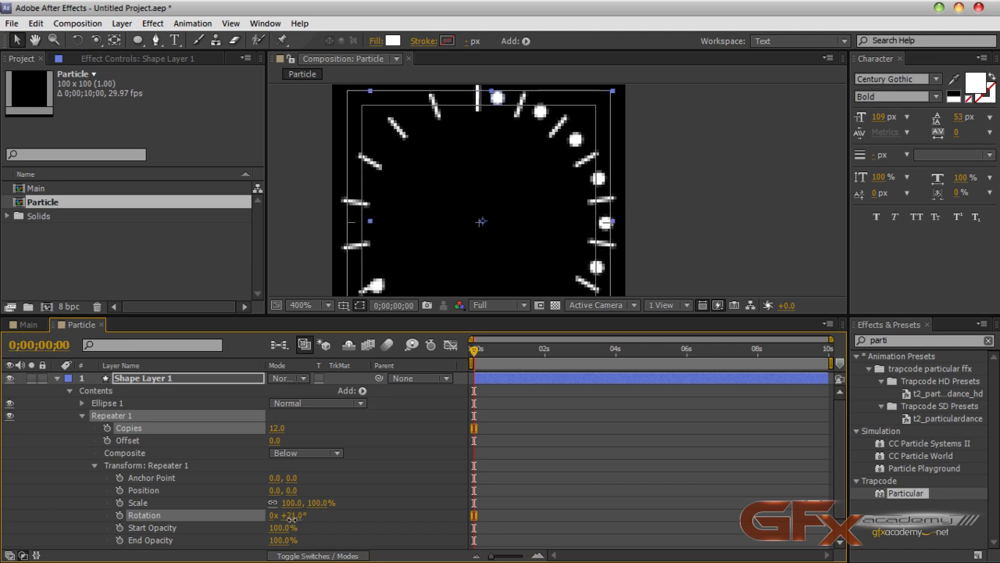
- Set the circle repeater's Rotation back to 30°
left_click_drag(485, 247, 502, 193)
left_click(368, 463)
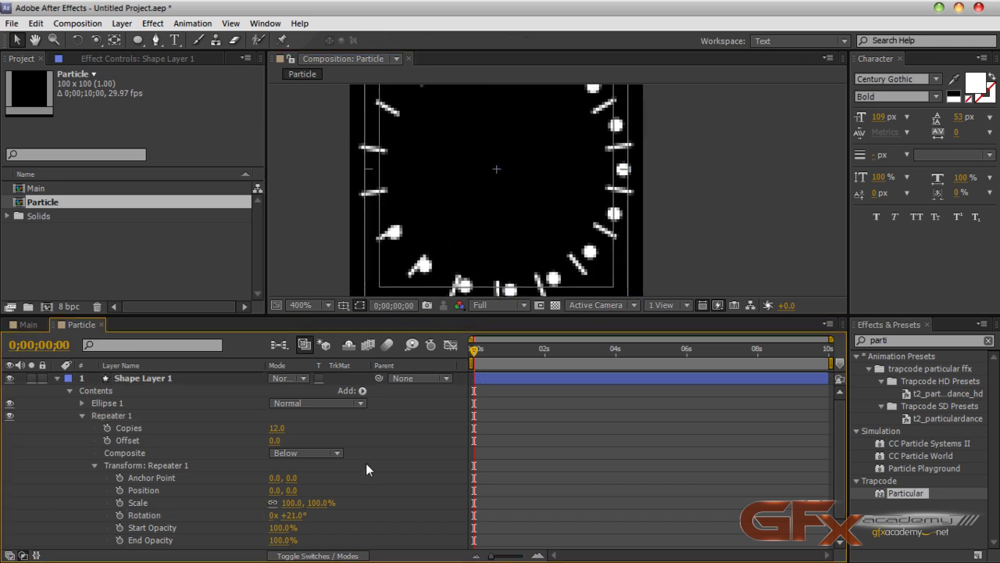
scroll(367, 463, "down", 1)
left_click_drag(303, 497, 359, 486)
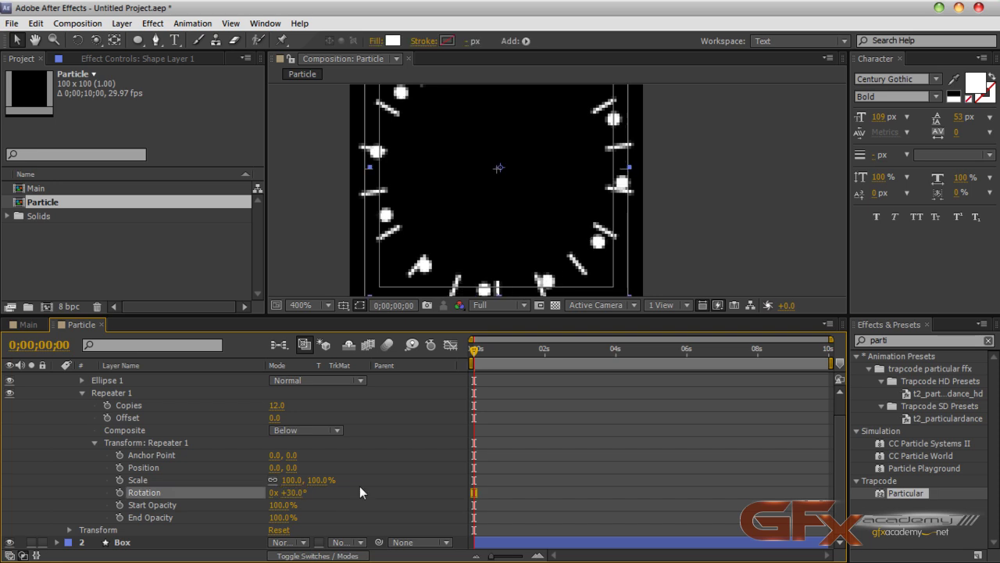
- Inspect the Box layer's Repeater copies and transform settings for comparison with the circle repeater
left_click(58, 542)
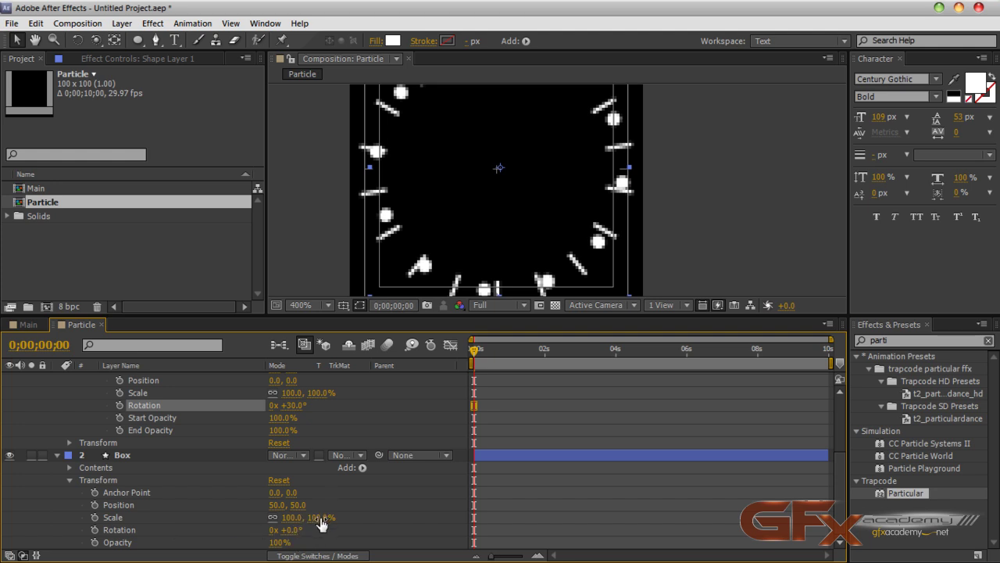
left_click(69, 468)
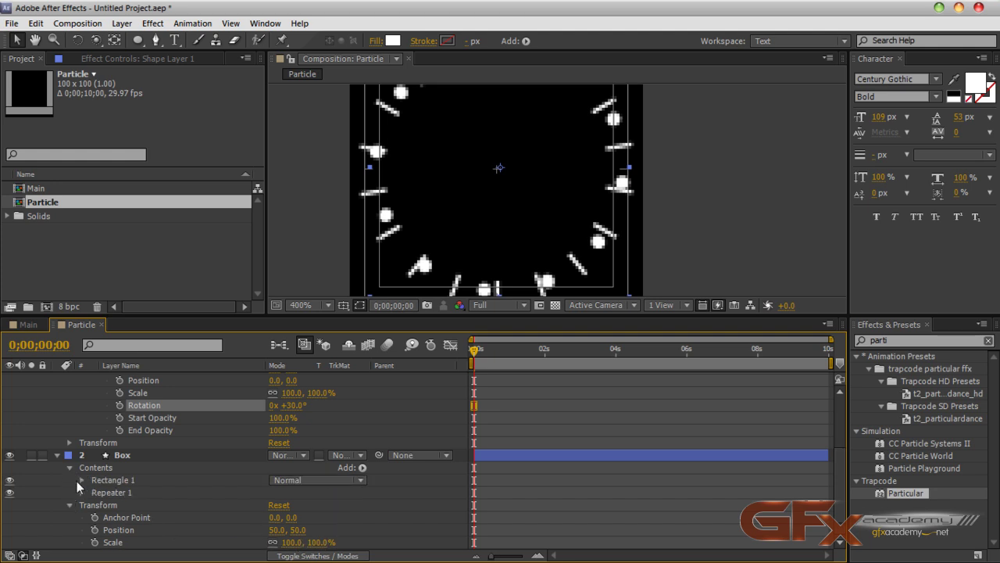
left_click(82, 467)
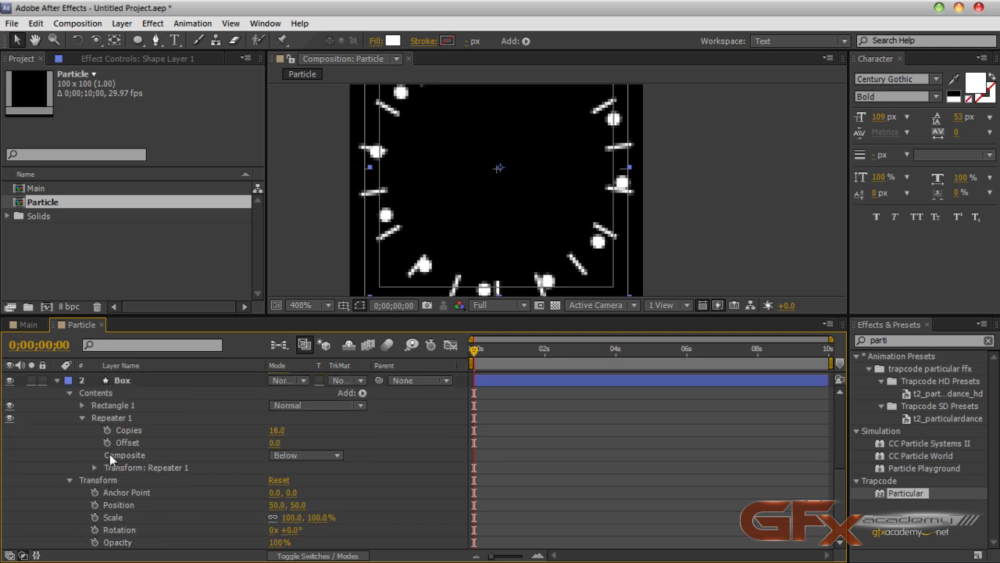
left_click(95, 467)
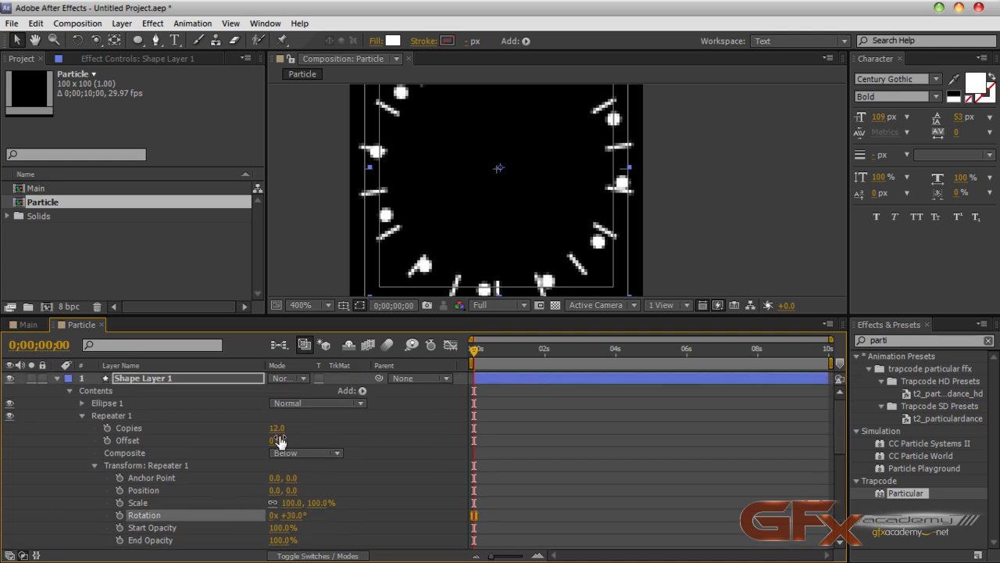
- Set the circle repeater's Rotation to 40°
scroll(344, 512, "down", 1)
left_click(294, 479)
type("40")
key("Return")
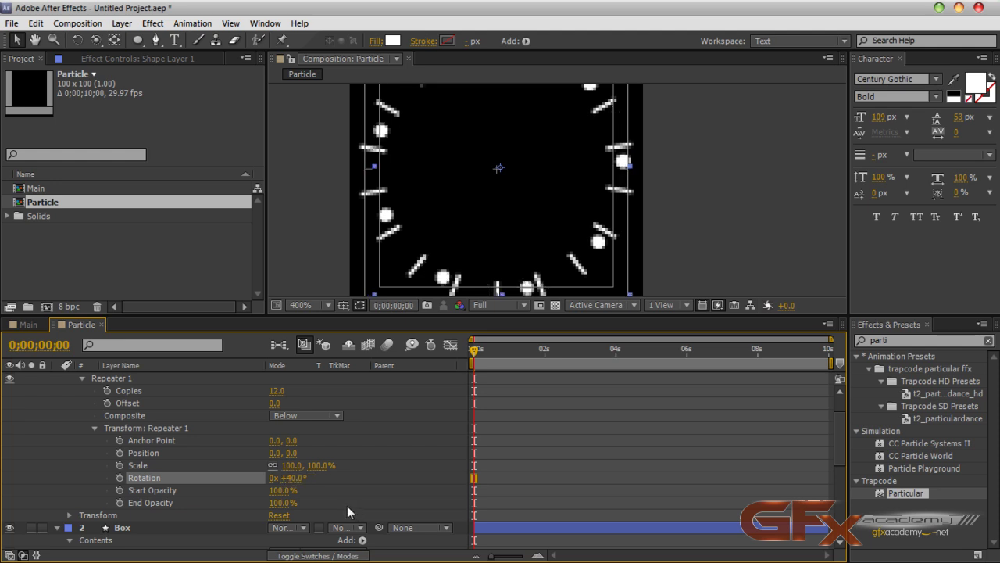
scroll(383, 438, "up", 3)
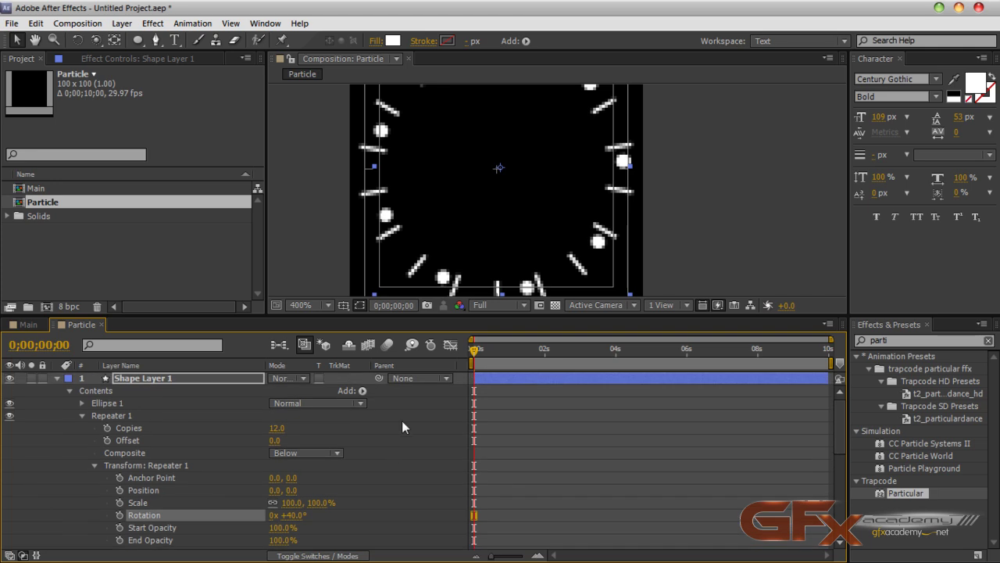
- Reduce the circle repeater's Copies to 2, adjust its Rotation to 21°, and raise Copies to 17
left_click_drag(497, 213, 494, 249)
key("comma")
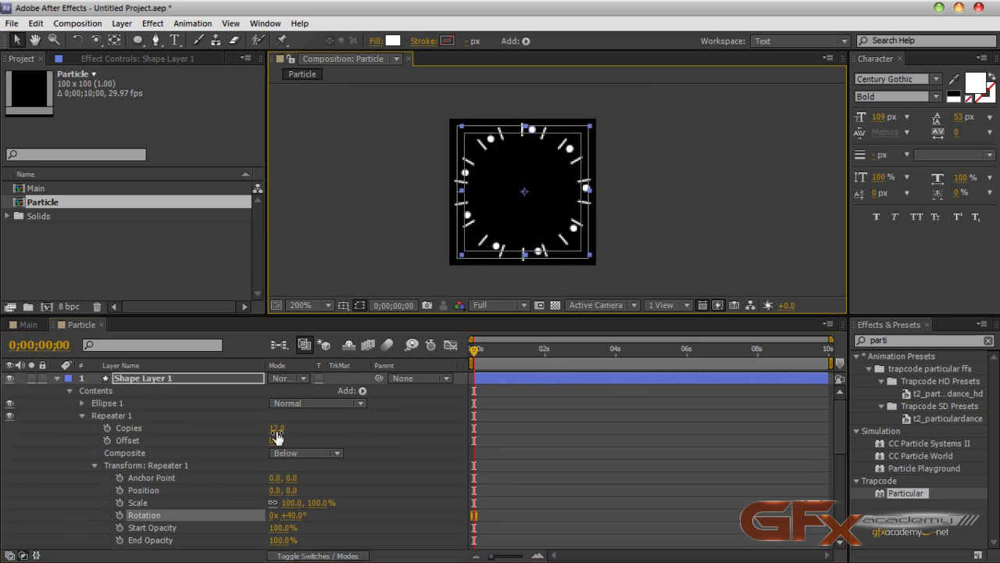
left_click_drag(276, 428, 267, 428)
left_click_drag(293, 515, 283, 517)
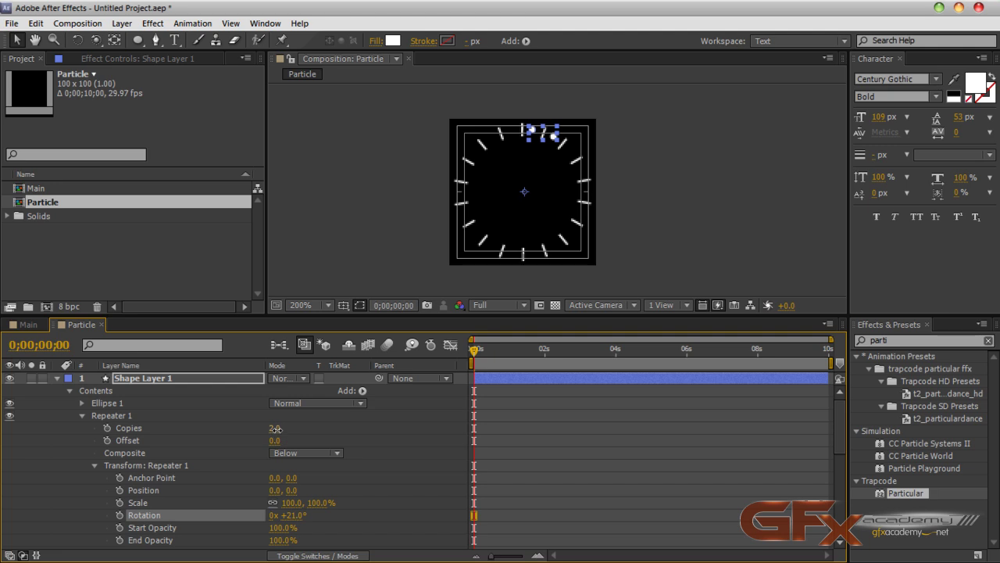
left_click_drag(278, 429, 288, 429)
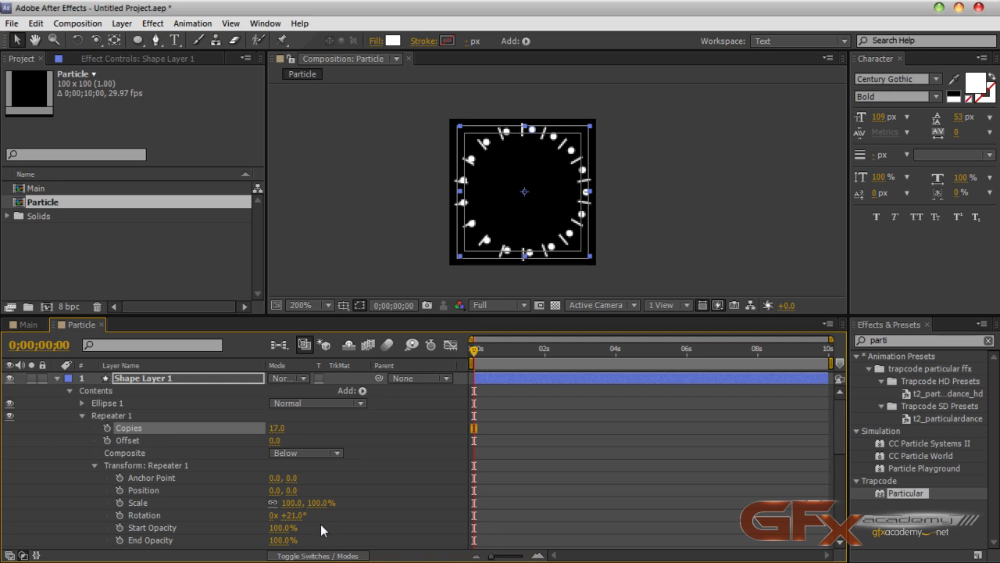
- Set the circle repeater's Rotation to 20° and its Copies to 18
left_click(297, 522)
type("20")
key("Return")
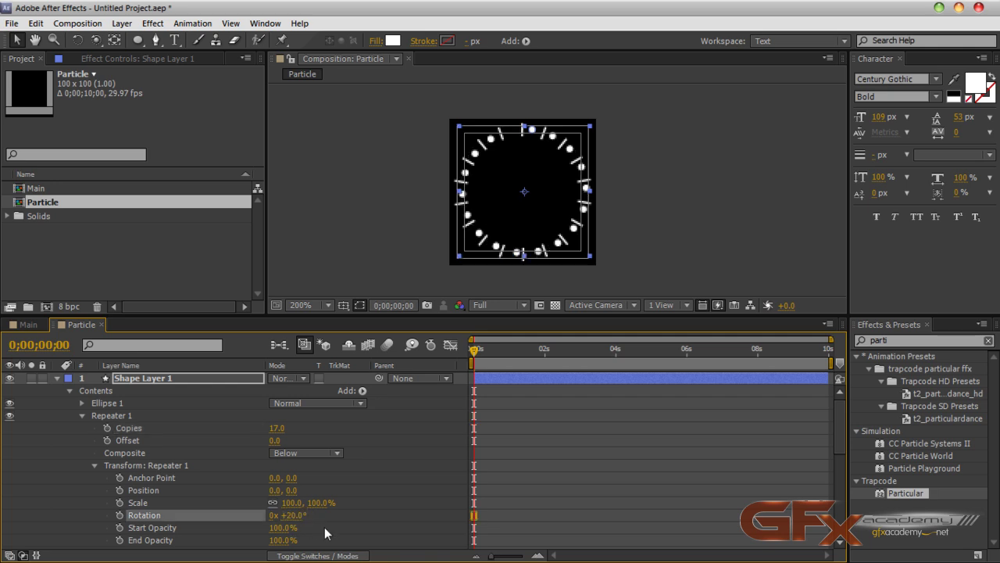
left_click(276, 428)
type("18")
key("Return")
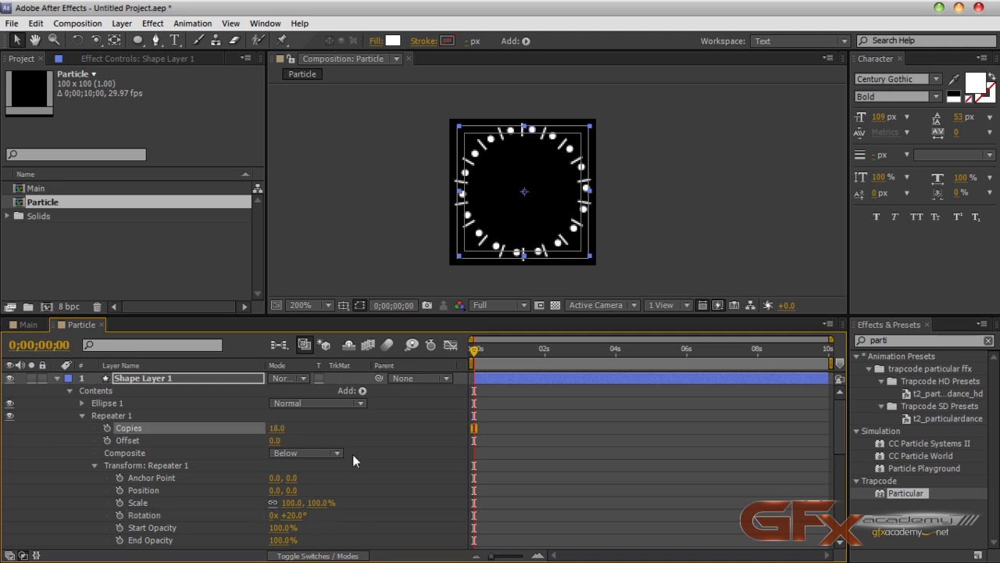
- Collapse the circle shape layer's properties and rename the layer as Sphere
left_click(414, 463)
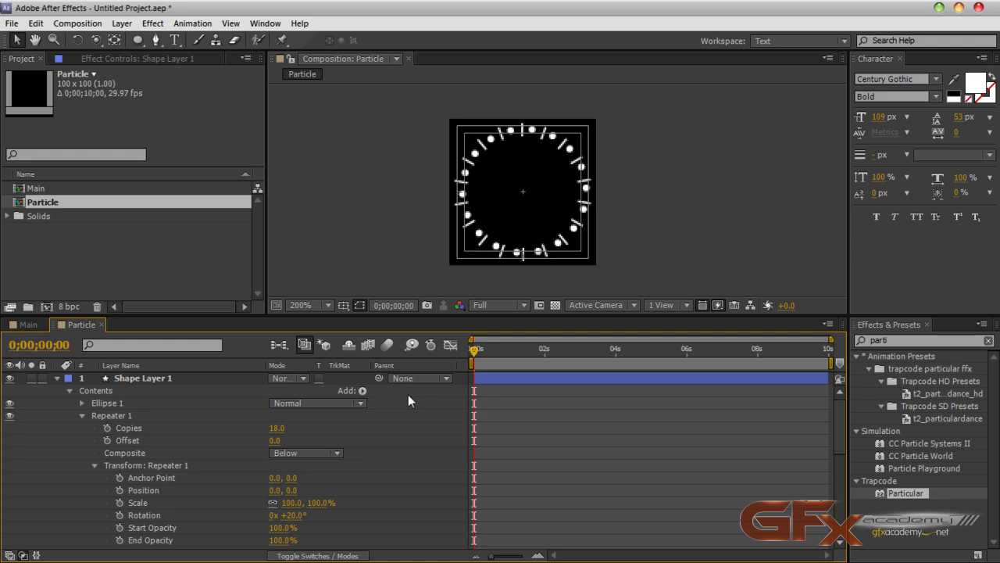
left_click(148, 374)
left_click(56, 377)
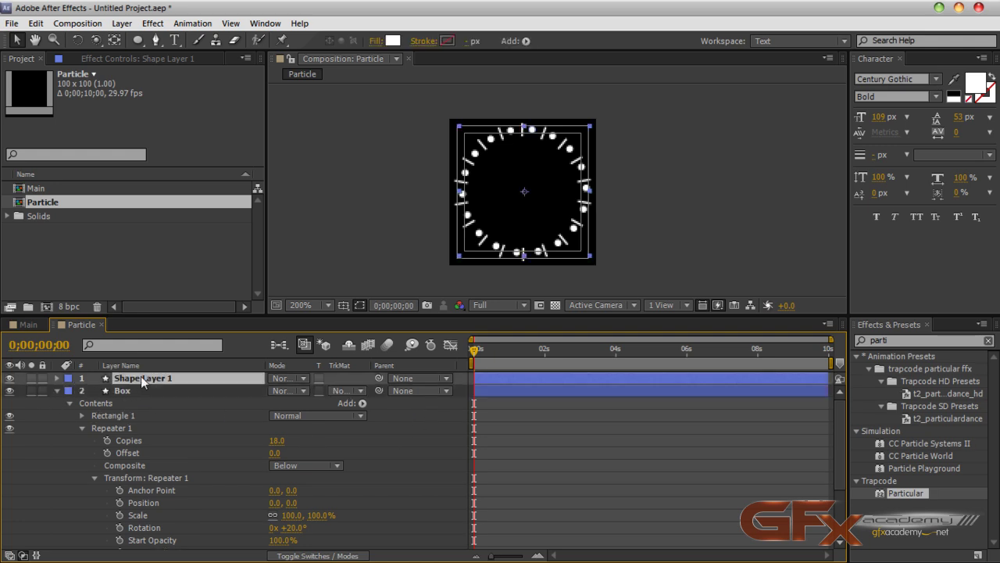
key("Return")
type("Sphere")
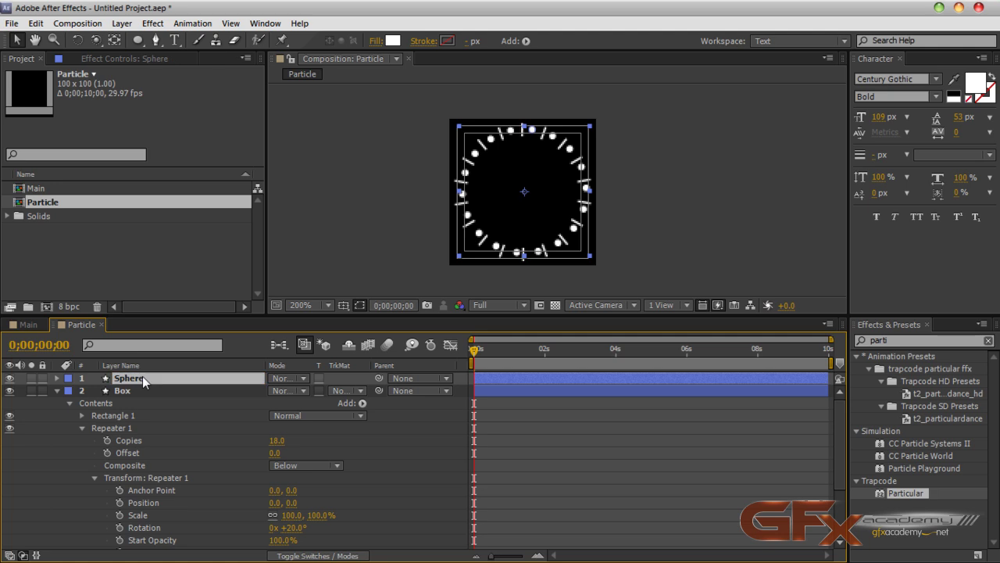
key("Return")
- Collapse the Box layer's properties and enlarge the composition view to 400% to examine the ring of bars and circles
left_click(56, 389)
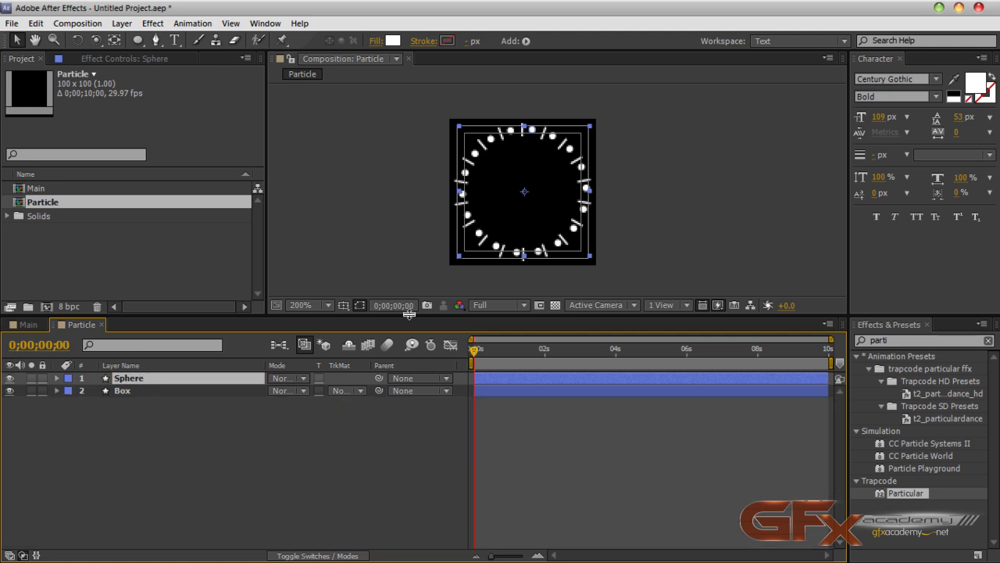
left_click_drag(410, 315, 404, 407)
scroll(559, 271, "up", 2)
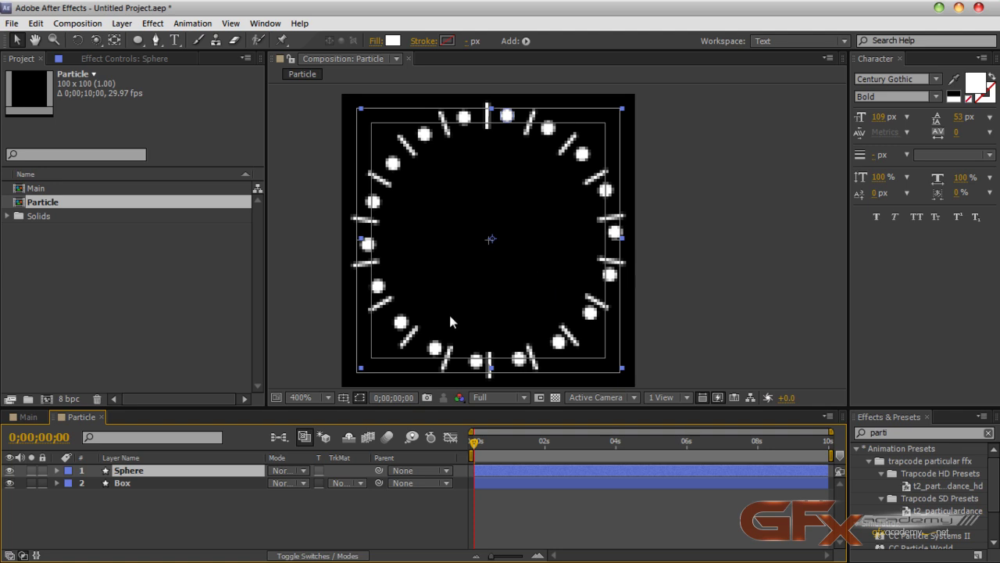
left_click(187, 500)
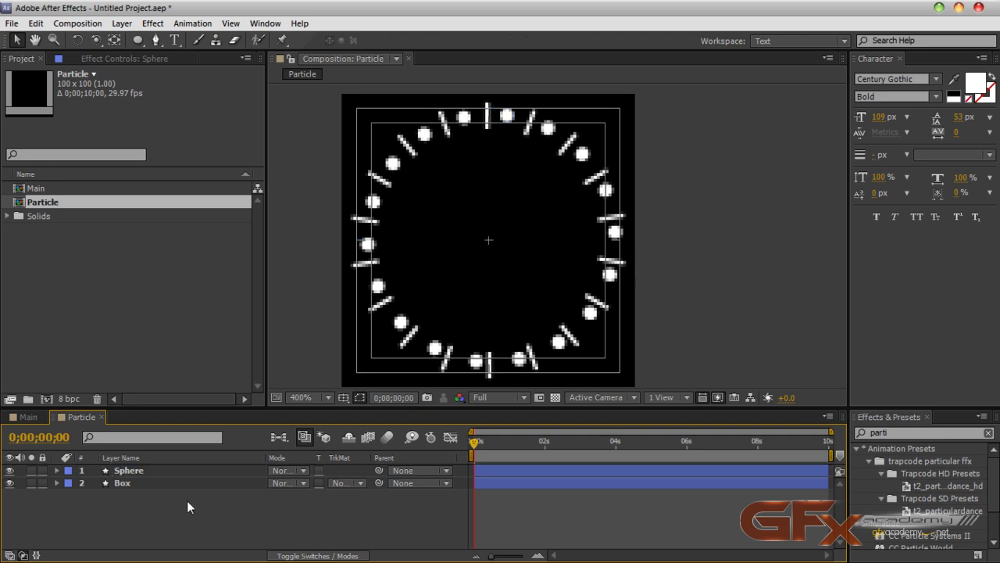